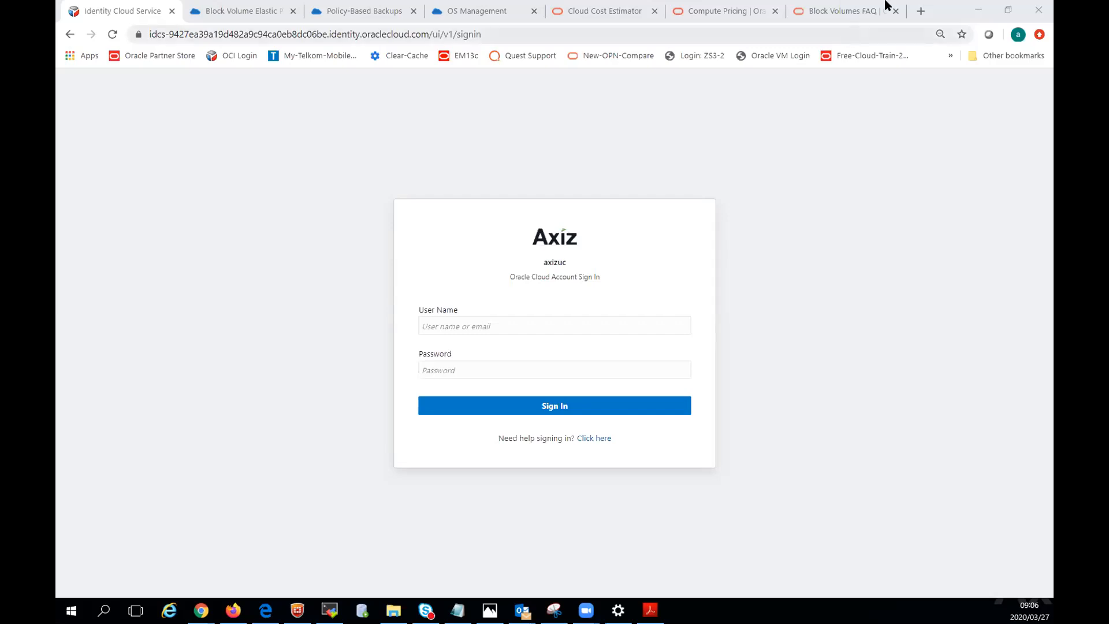
In a new browser tab, search Google for "oracle free tier" and open Oracle's Cloud Free Tier page at its list of included offers.
{"action": "left_click", "coordinate": [922, 12]}
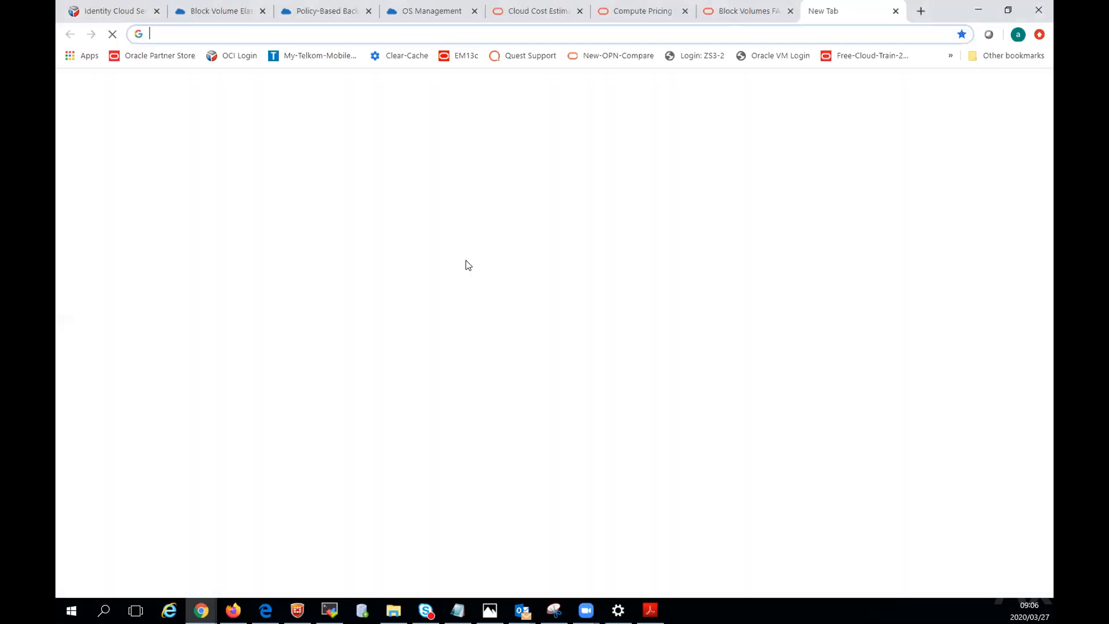
{"action": "left_click", "coordinate": [455, 288]}
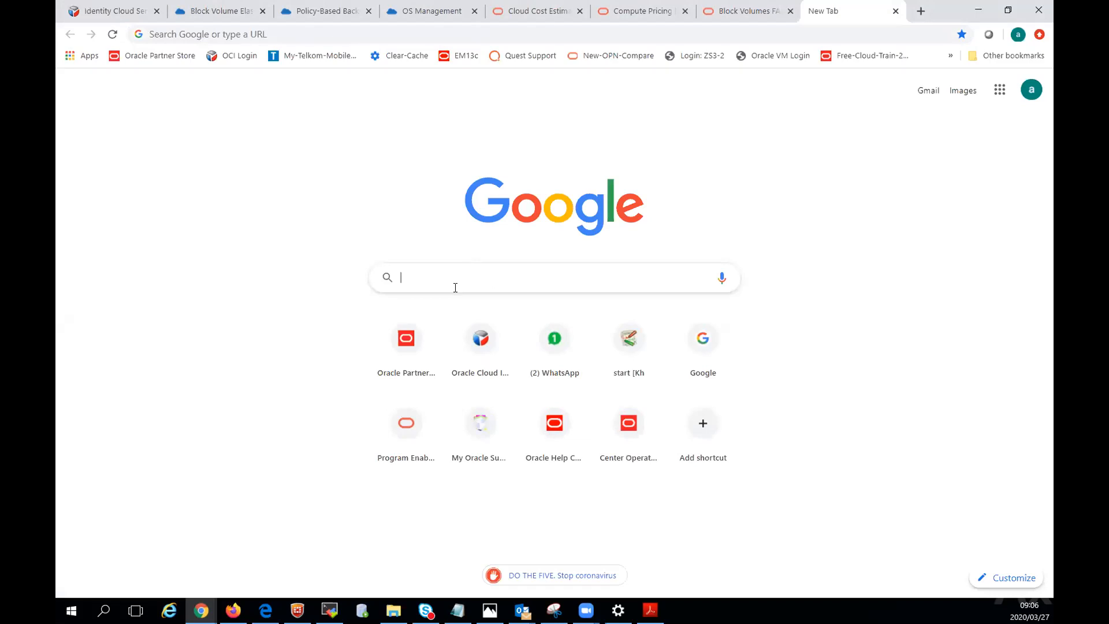
{"action": "type", "text": "oracle f"}
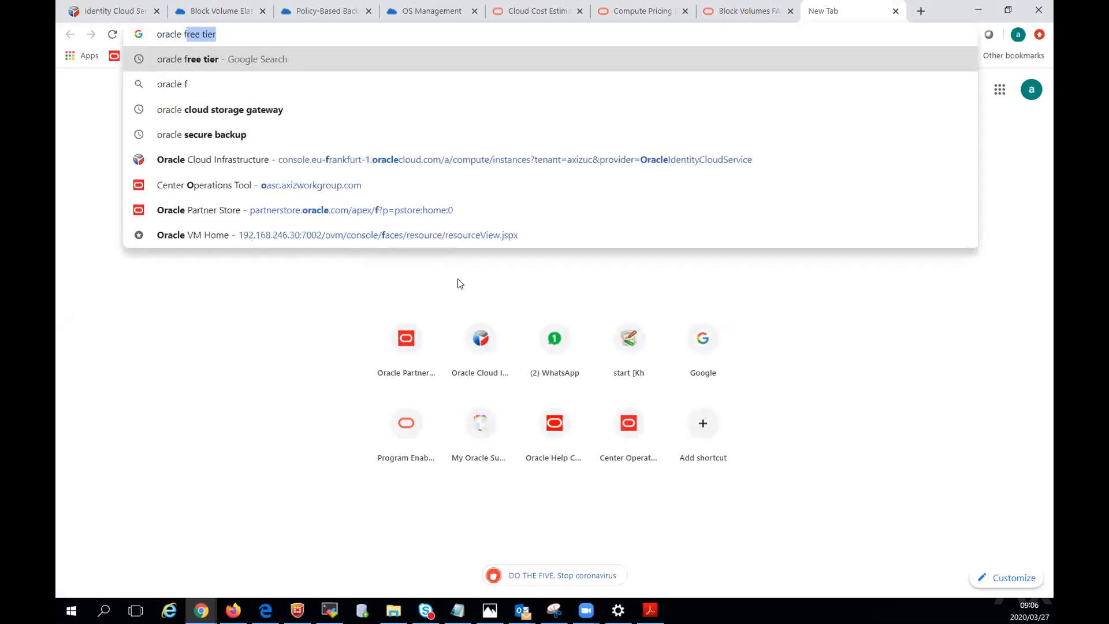
{"action": "type", "text": "ree tier"}
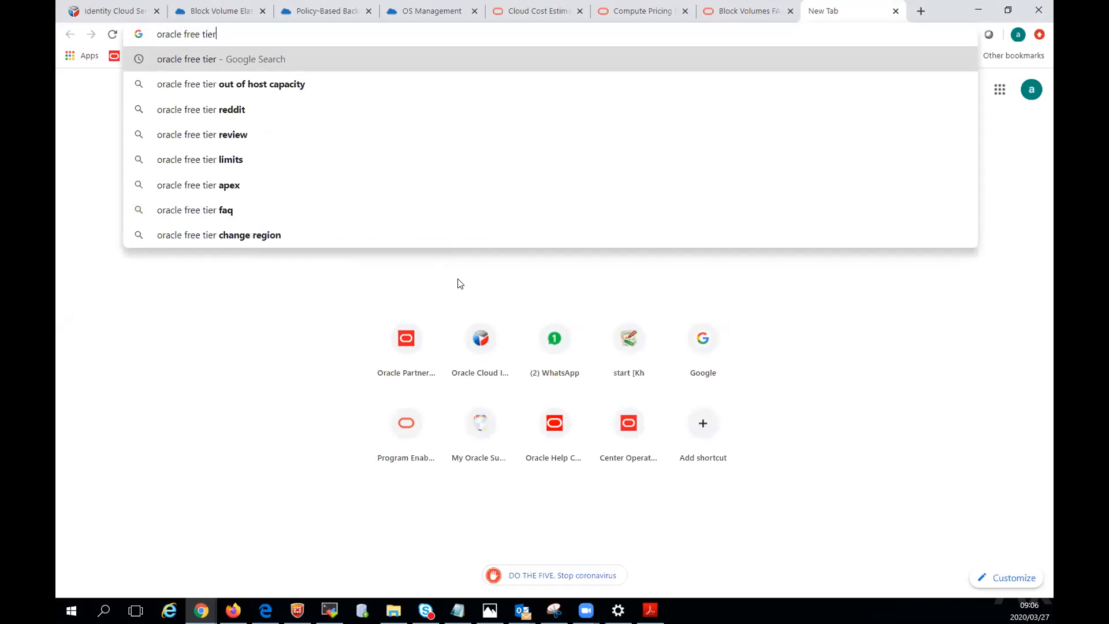
{"action": "key", "text": "Return"}
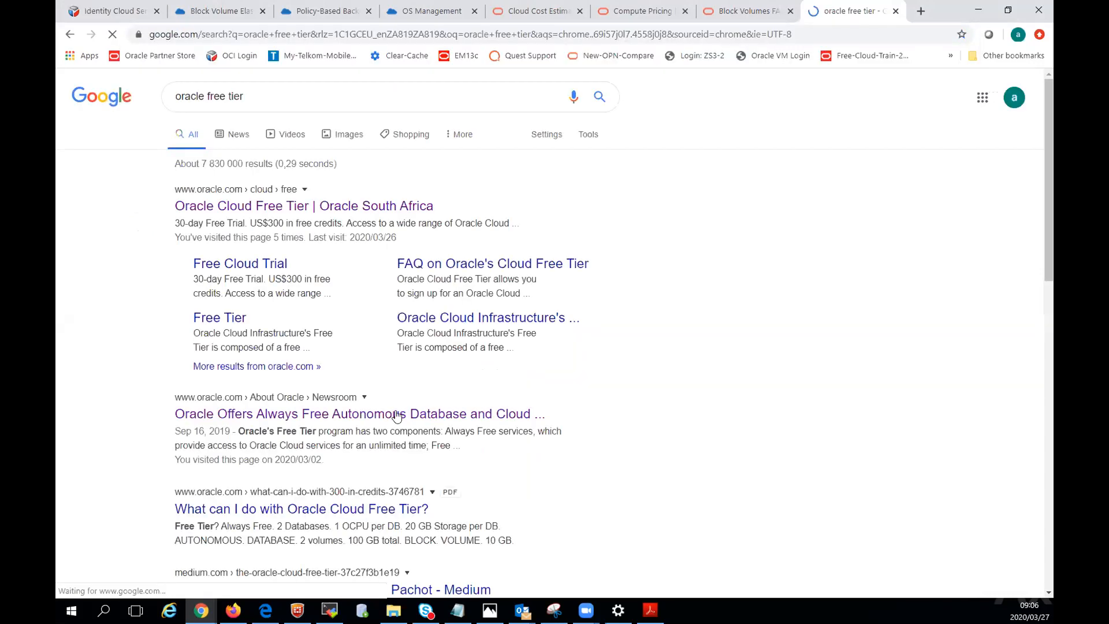
{"action": "left_click", "coordinate": [267, 203]}
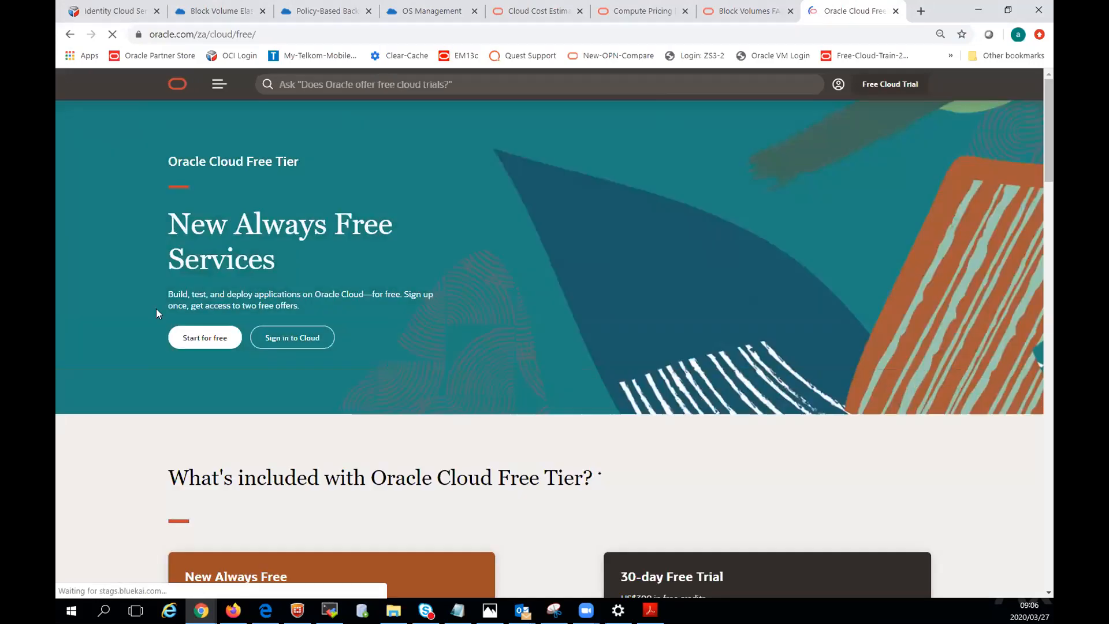
{"action": "scroll", "coordinate": [563, 402], "scroll_direction": "down", "scroll_amount": 5}
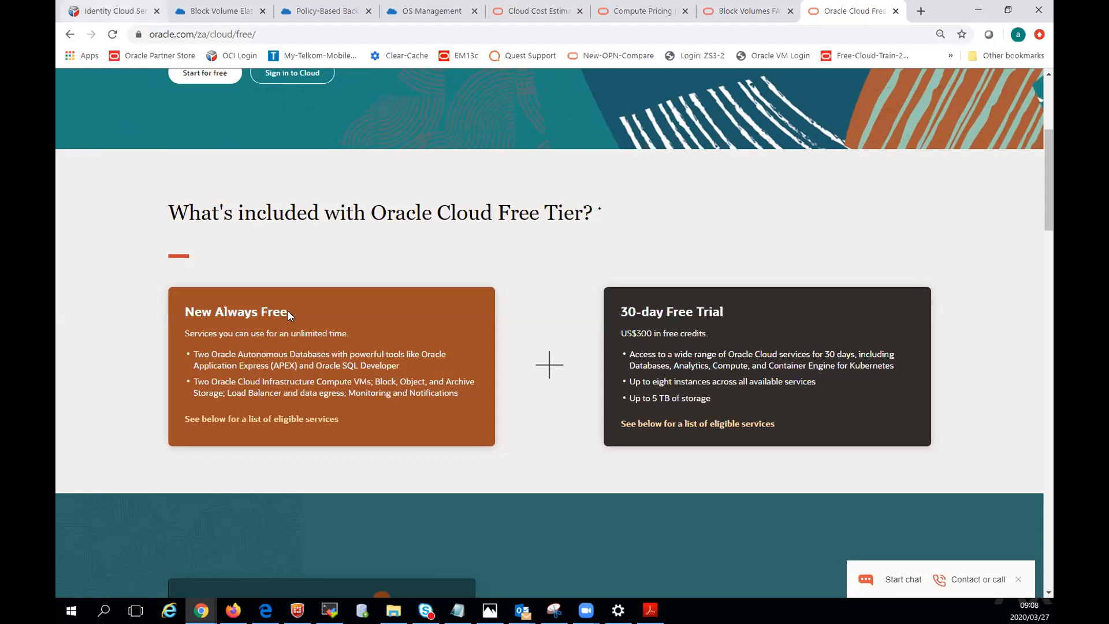
Return to the Oracle Cloud account sign-in page and sign in with the account's e-mail address and password.
{"action": "left_click", "coordinate": [115, 11]}
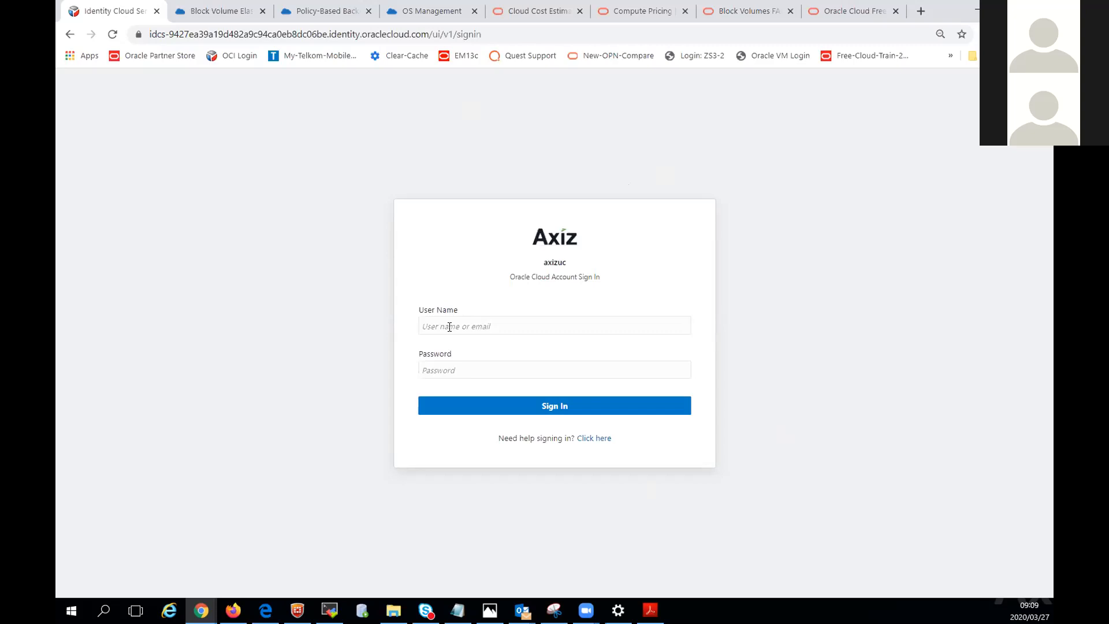
{"action": "left_click", "coordinate": [533, 409]}
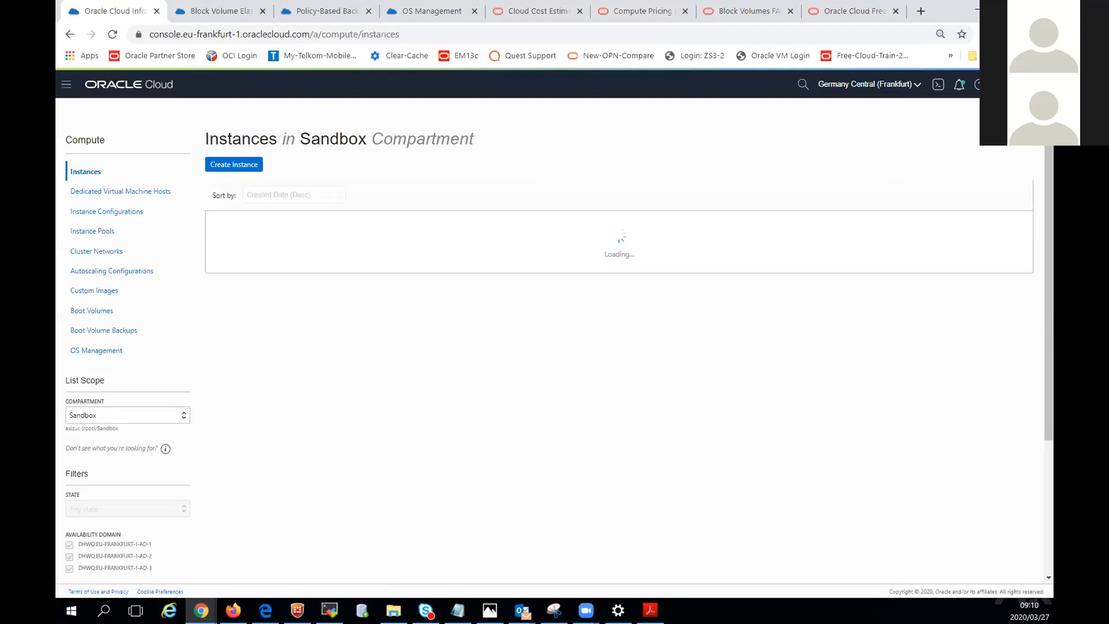
Check the tenancy in the account profile, and open the Sandbox compartment's details from the Identity compartments.
{"action": "left_click", "coordinate": [1029, 84]}
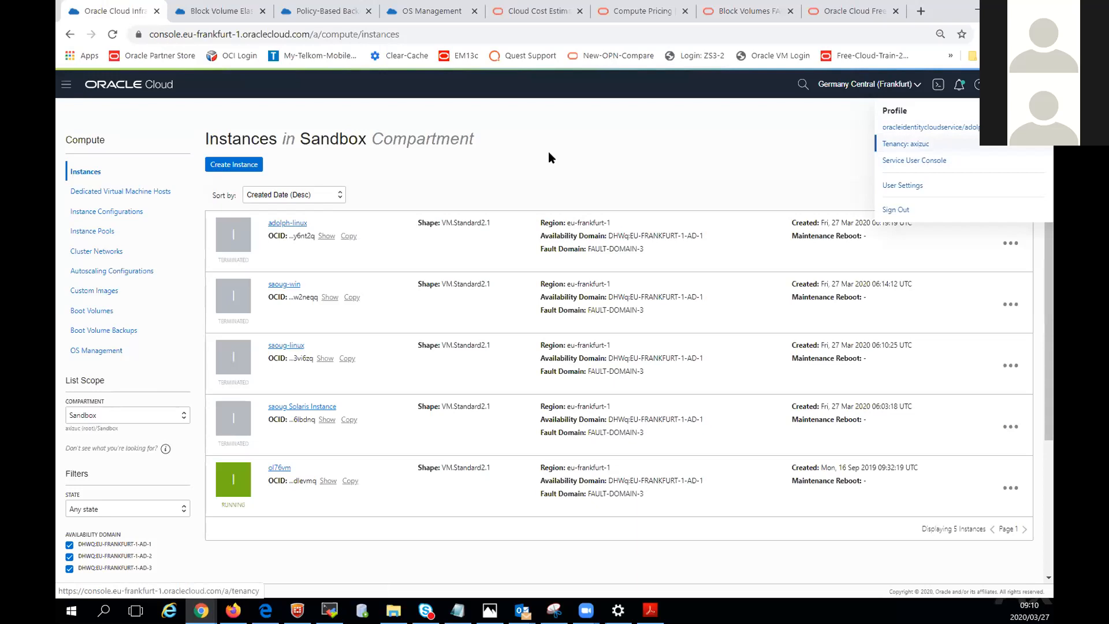
{"action": "left_click", "coordinate": [66, 84]}
{"action": "scroll", "coordinate": [130, 490], "scroll_direction": "down", "scroll_amount": 3}
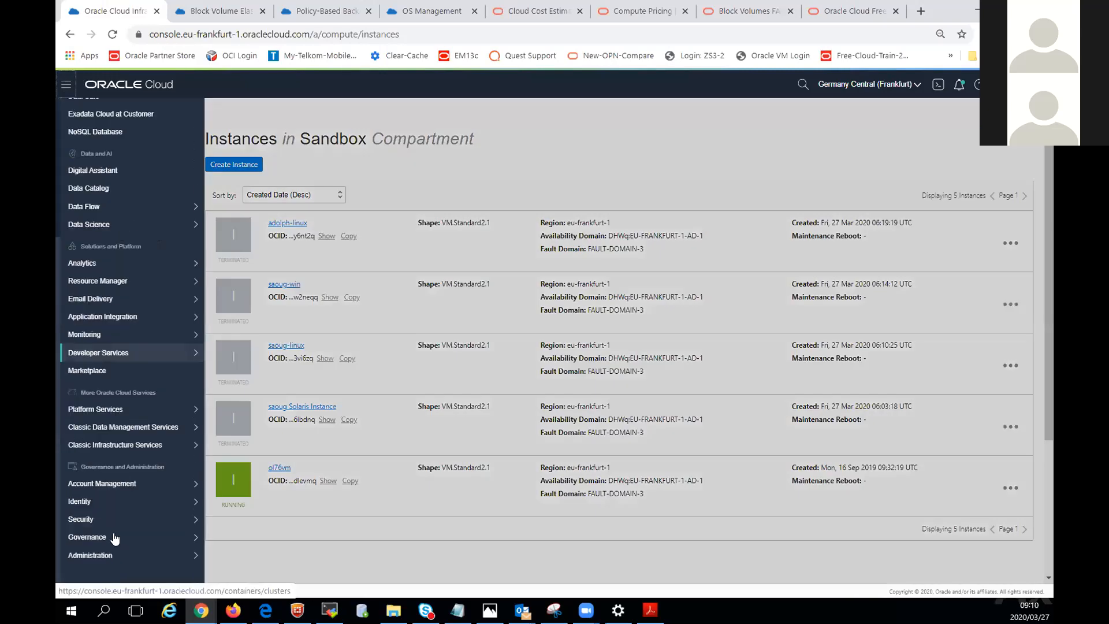
{"action": "mouse_move", "coordinate": [120, 499]}
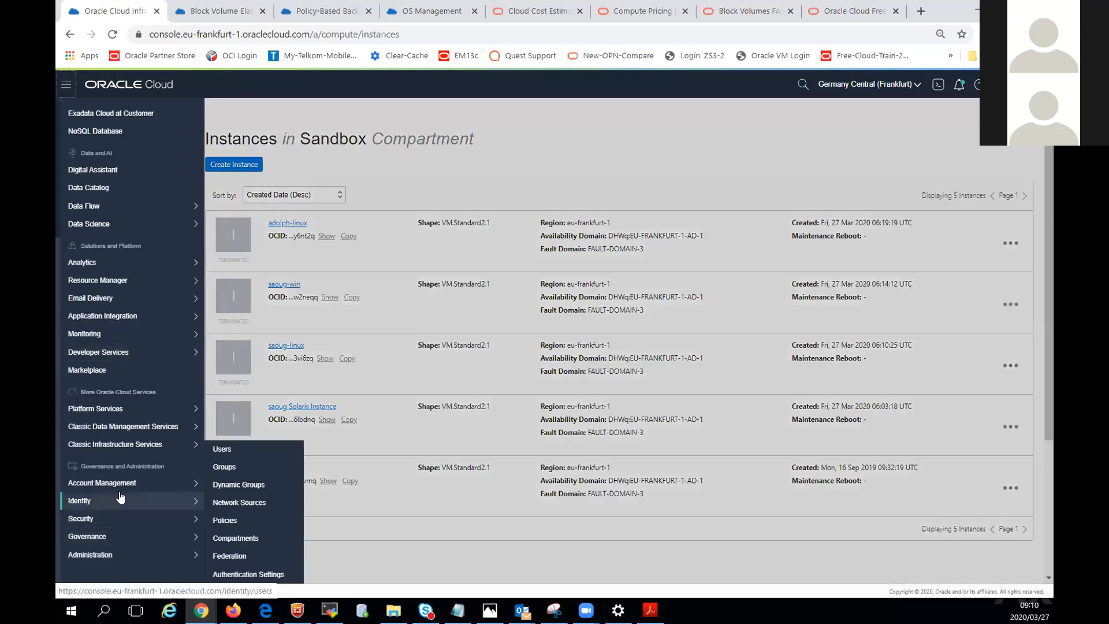
{"action": "left_click", "coordinate": [239, 537]}
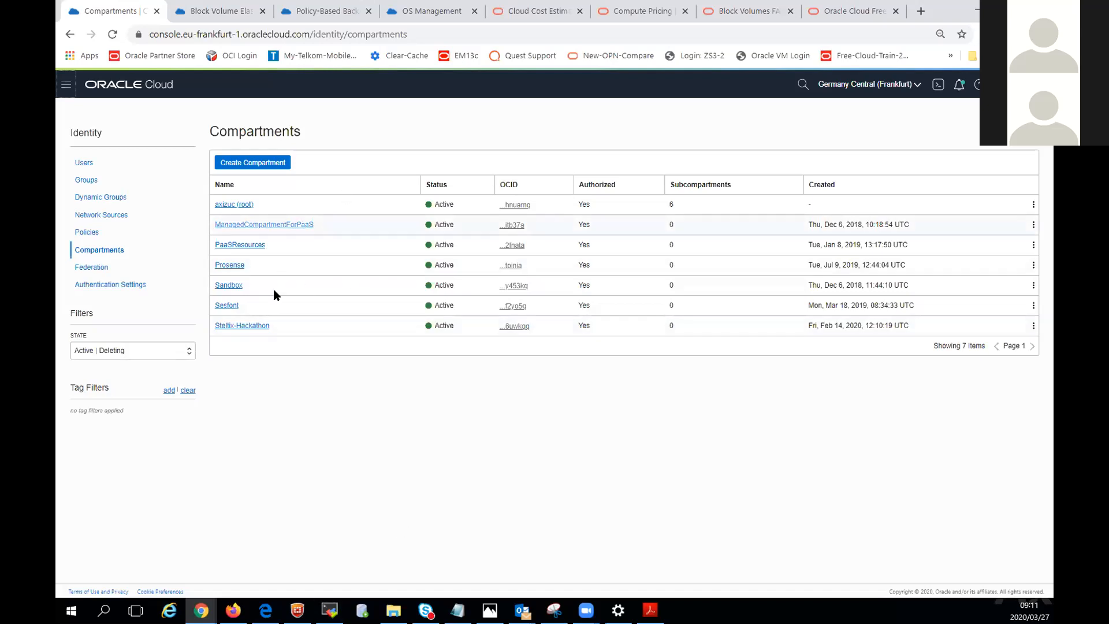
{"action": "left_click", "coordinate": [230, 285]}
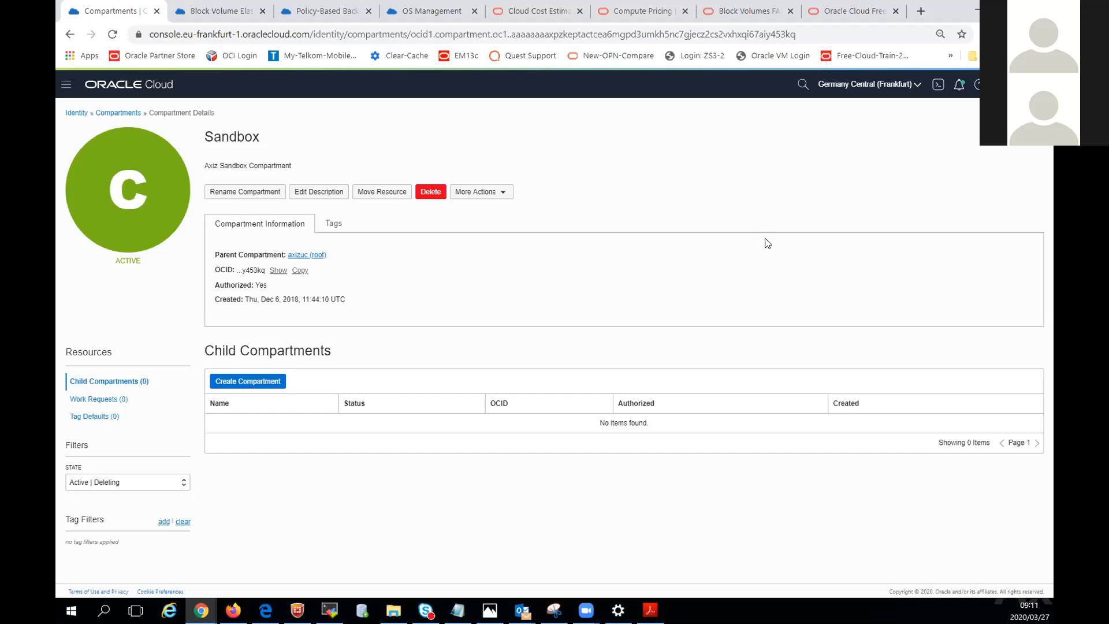
View the Identity service's list of users, and switch to the PDF reader.
{"action": "left_click", "coordinate": [81, 115]}
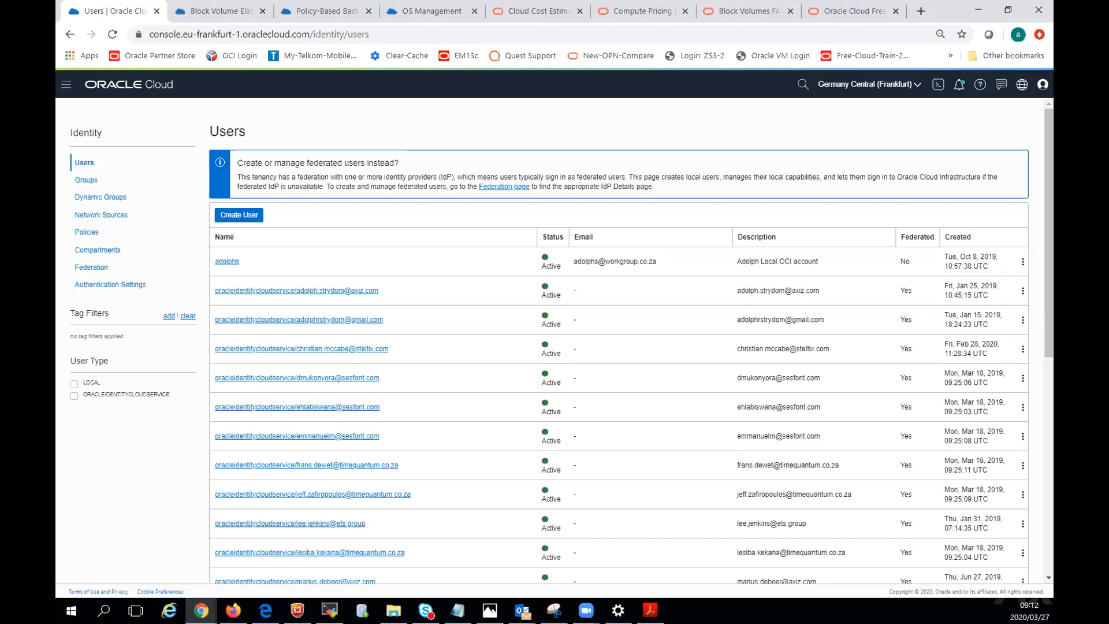
{"action": "key", "text": "alt+Tab"}
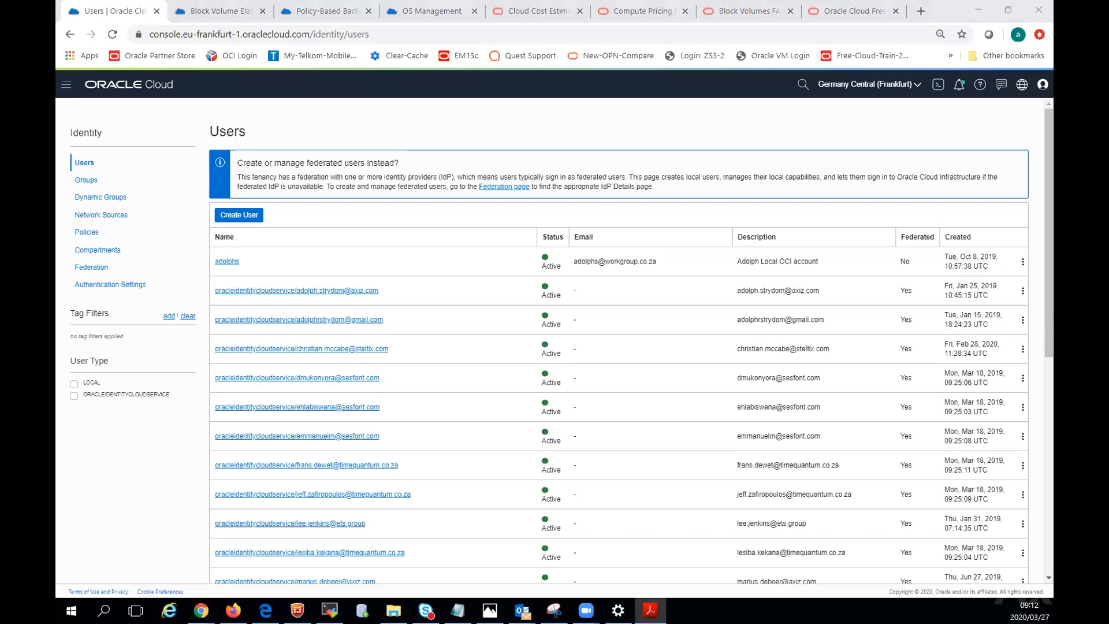
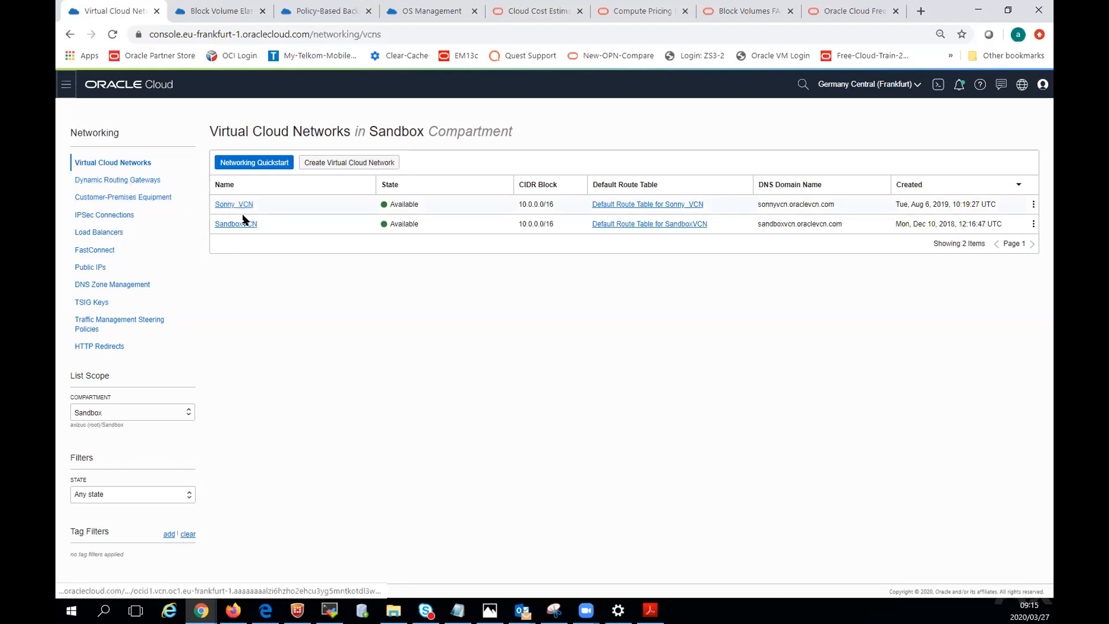
Open the default security list of SandboxVCN and review its ingress rules.
{"action": "left_click", "coordinate": [242, 227]}
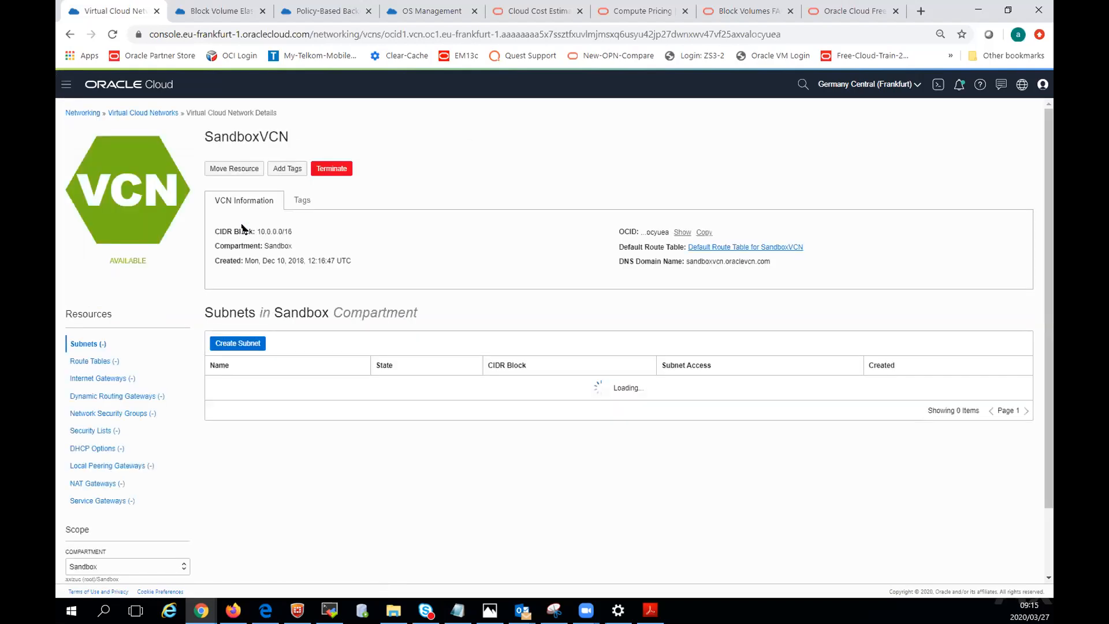
{"action": "left_click", "coordinate": [92, 432]}
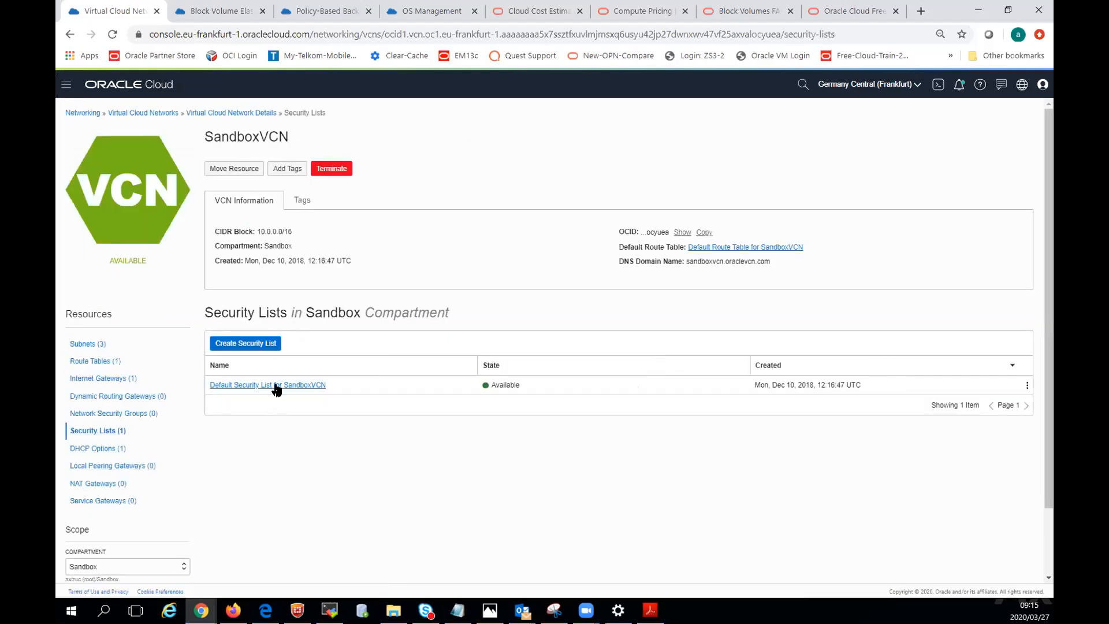
{"action": "left_click", "coordinate": [275, 385]}
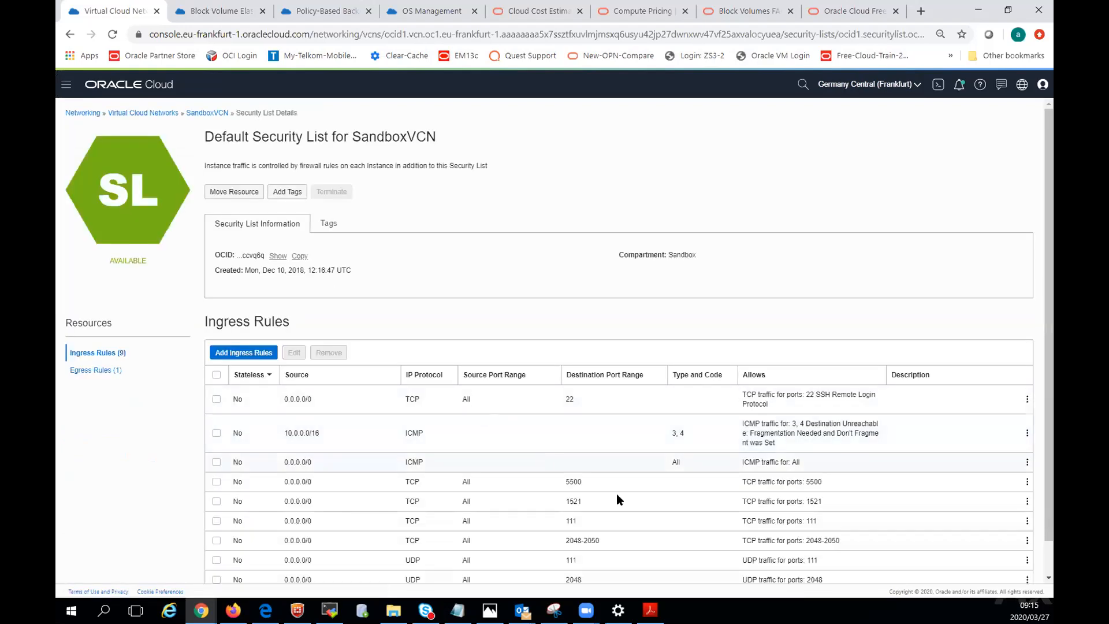
{"action": "scroll", "coordinate": [617, 498], "scroll_direction": "down", "scroll_amount": 1}
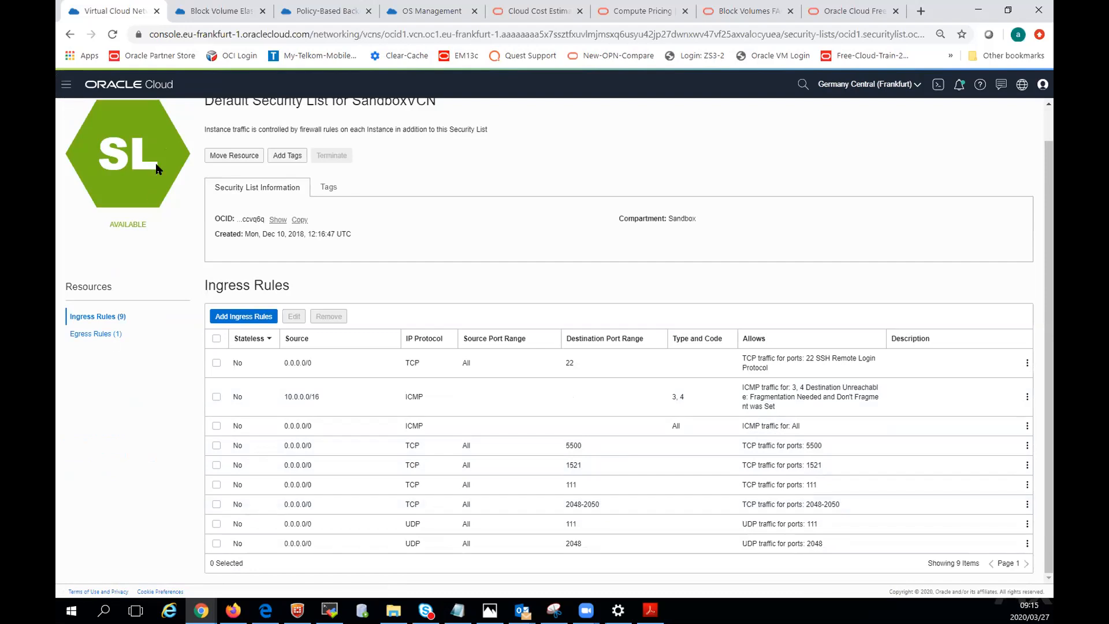
{"action": "scroll", "coordinate": [147, 297], "scroll_direction": "up", "scroll_amount": 1}
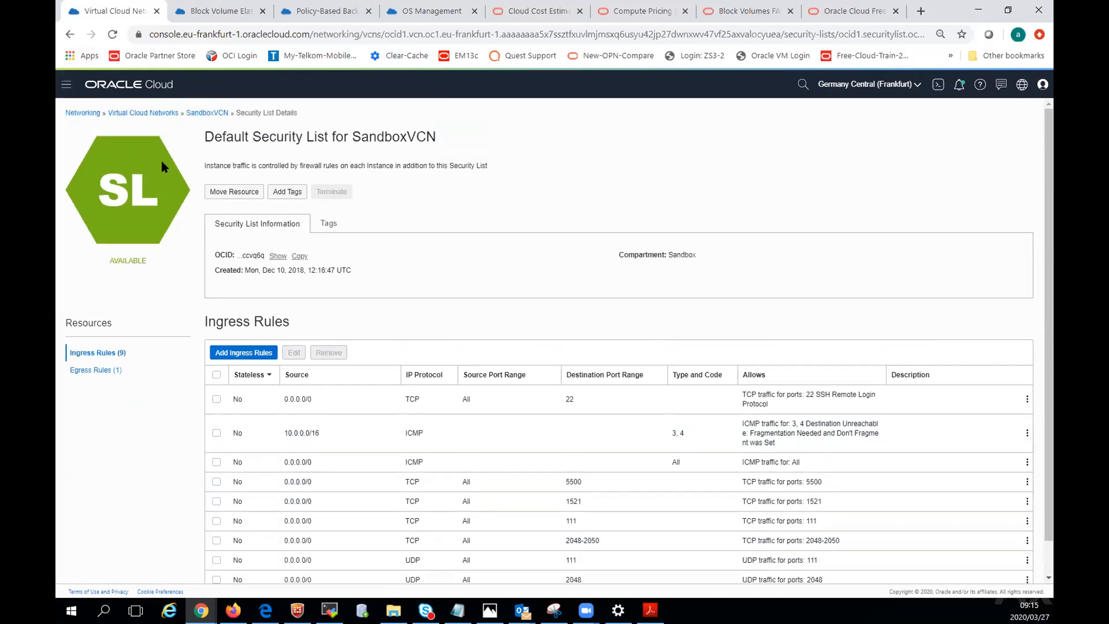
Return to the virtual cloud networks list and open the default security list of Sonny_VCN to view its ingress rules.
{"action": "left_click", "coordinate": [195, 113]}
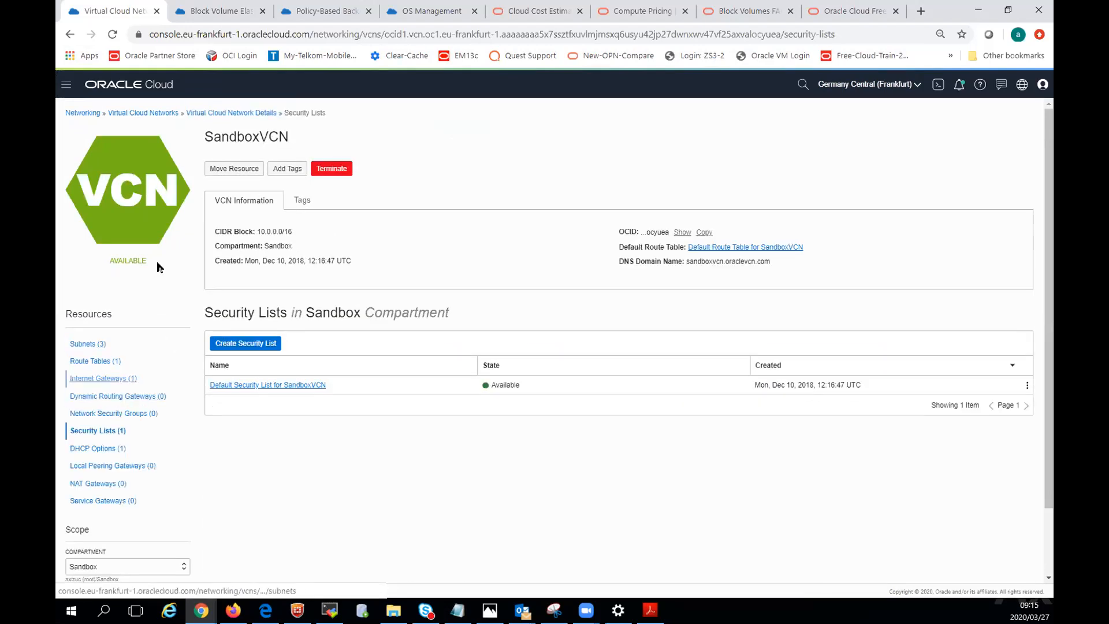
{"action": "left_click", "coordinate": [231, 114]}
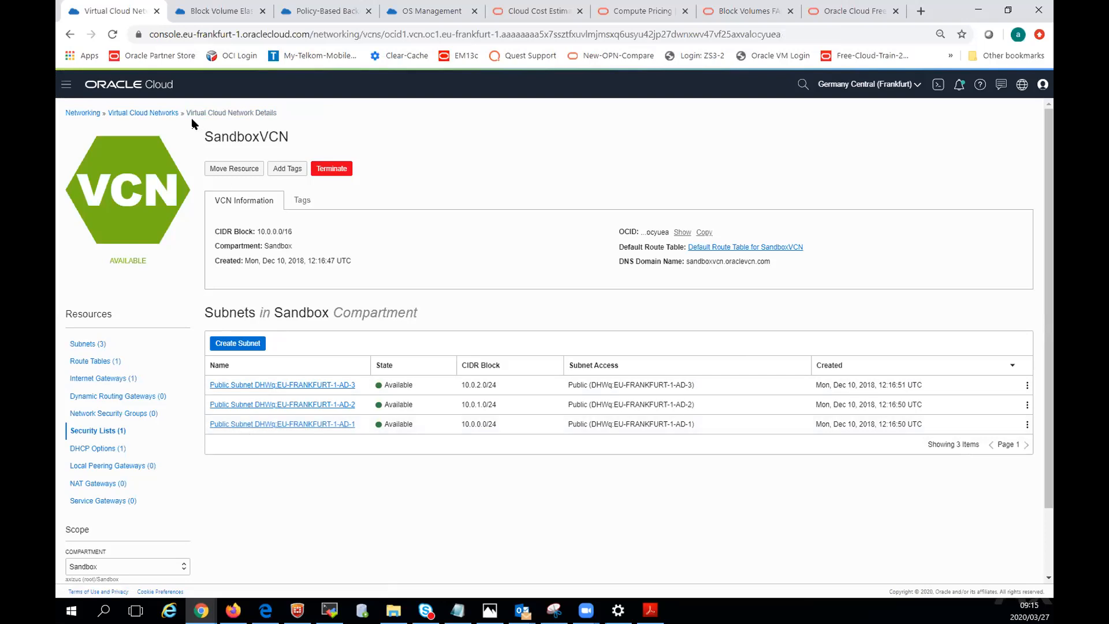
{"action": "left_click", "coordinate": [143, 113]}
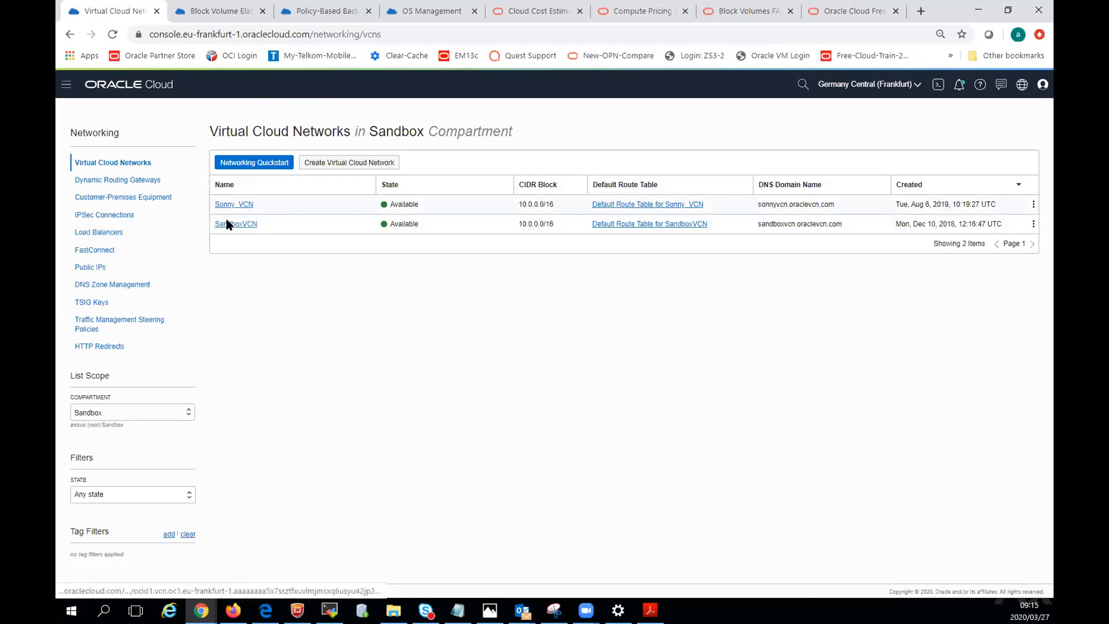
{"action": "left_click", "coordinate": [231, 205]}
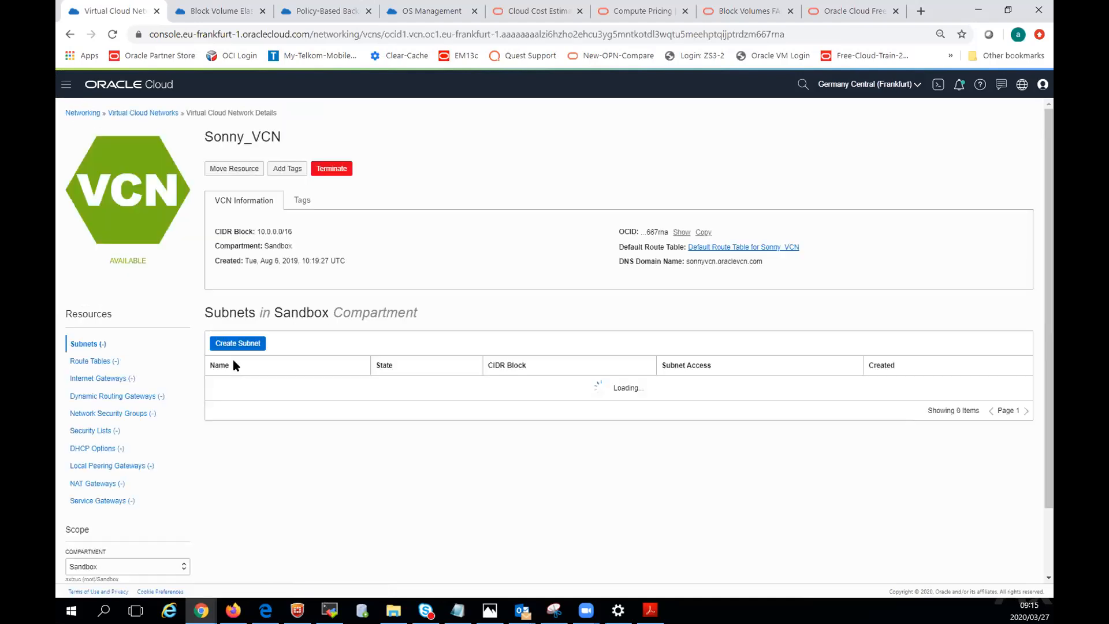
{"action": "left_click", "coordinate": [91, 429]}
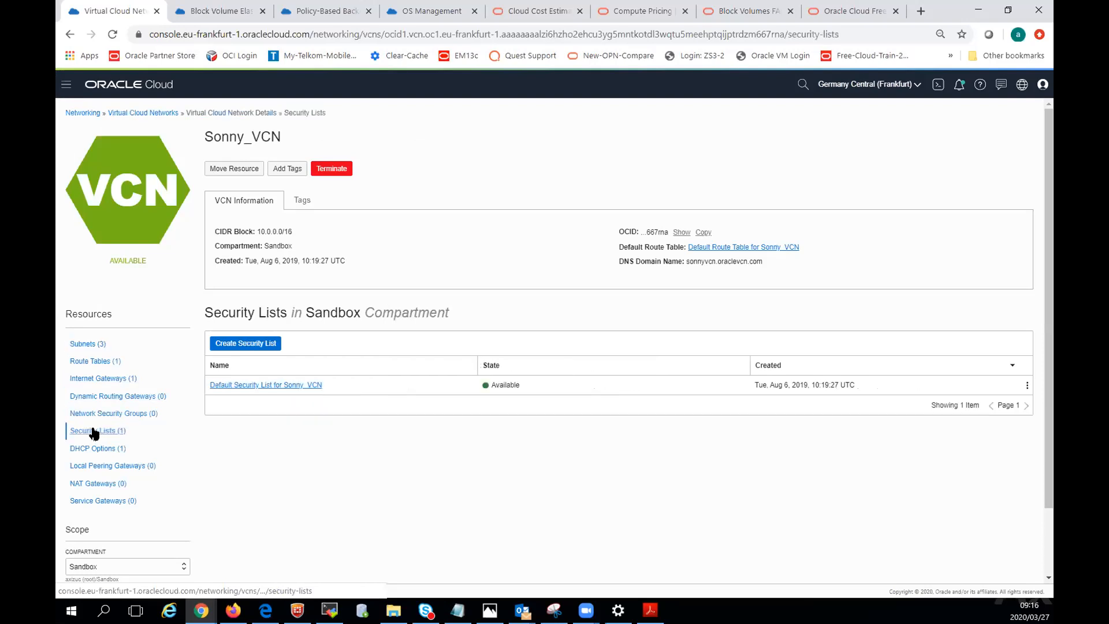
{"action": "left_click", "coordinate": [231, 385]}
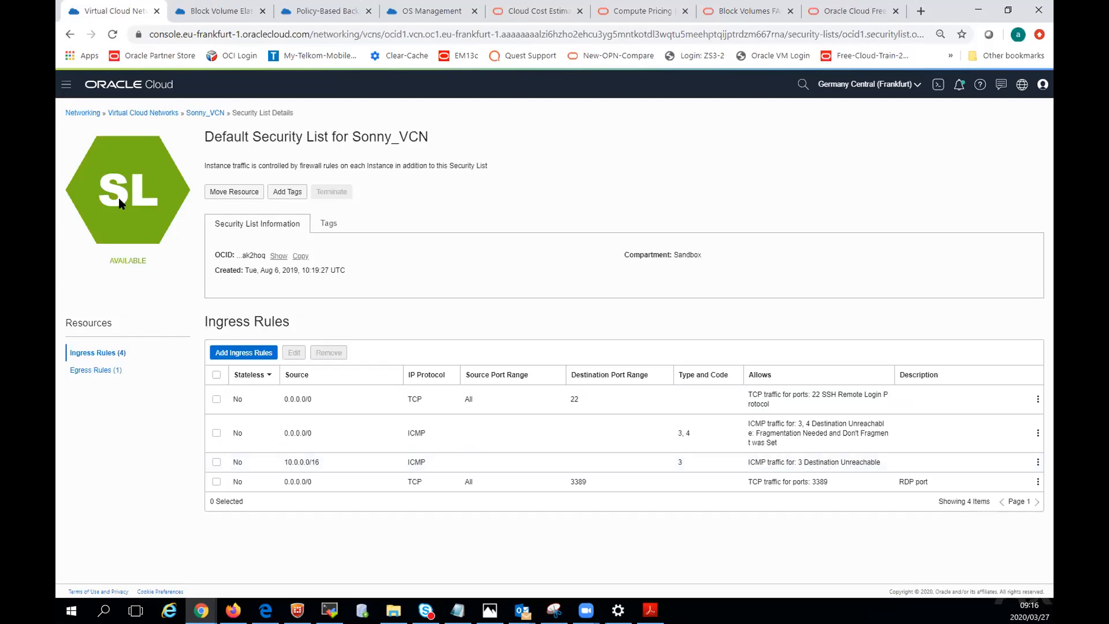
Show the Compute instances in the Sandbox compartment and view which compartments the list can be scoped to.
{"action": "left_click", "coordinate": [65, 87]}
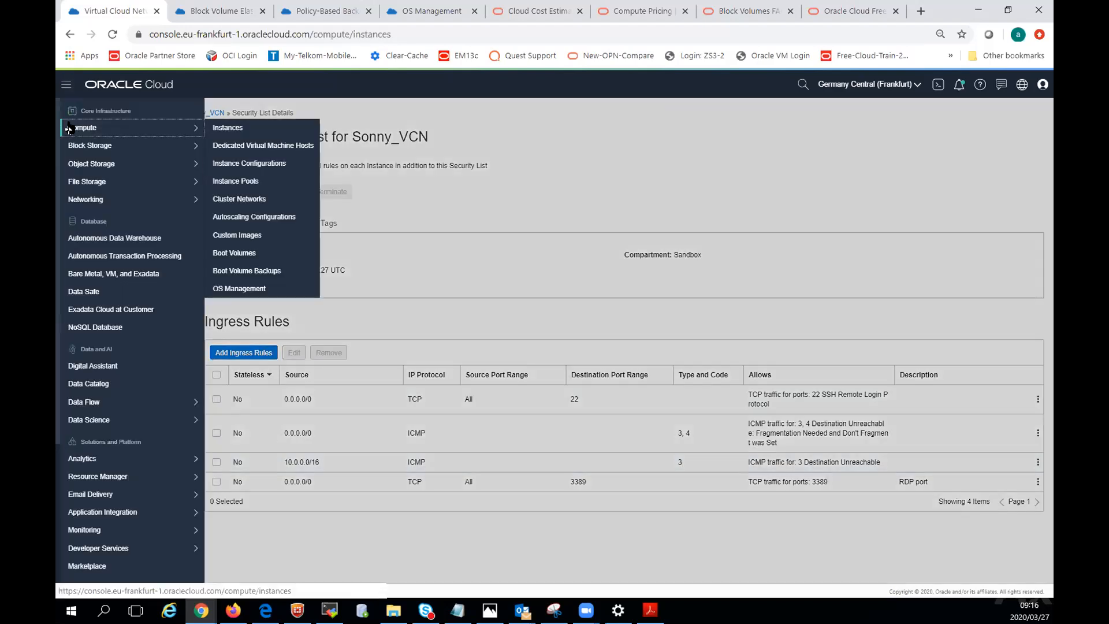
{"action": "left_click", "coordinate": [183, 117]}
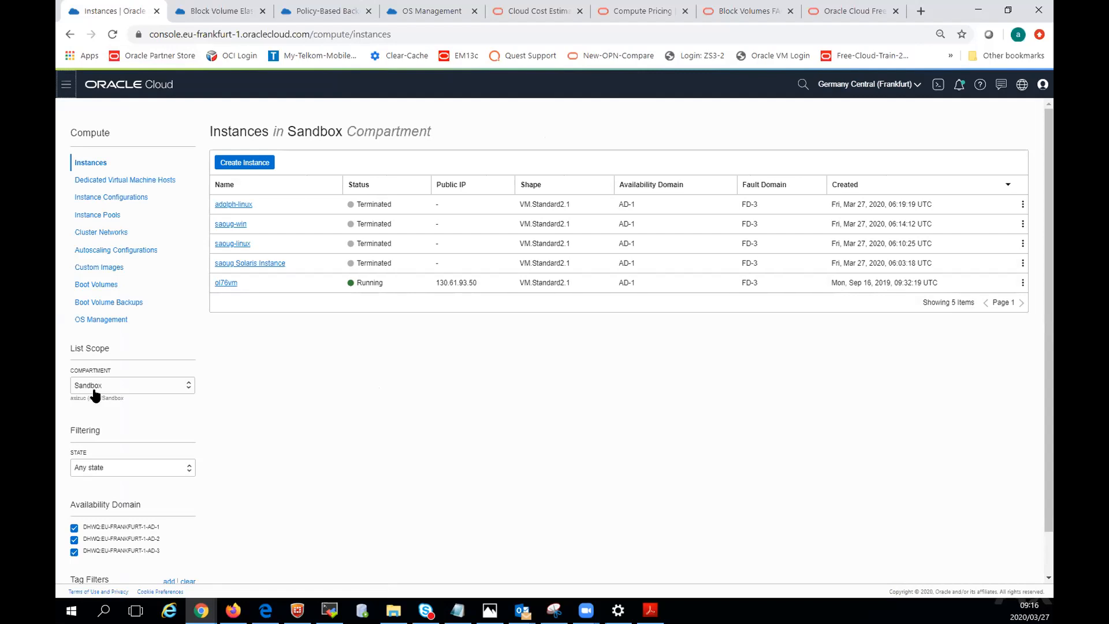
{"action": "left_click", "coordinate": [133, 388]}
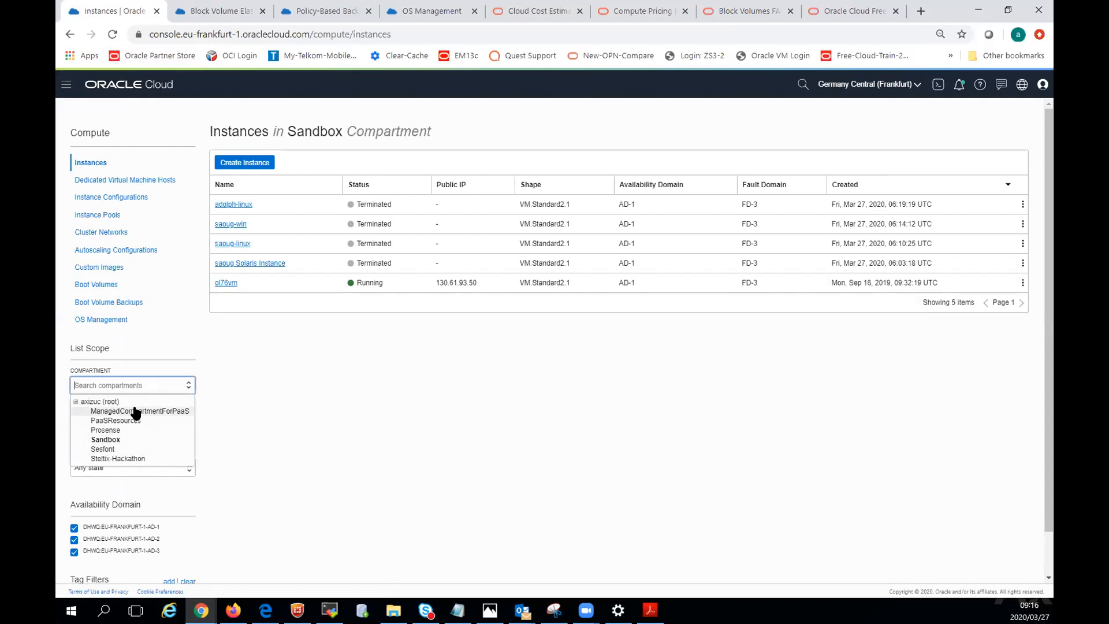
{"action": "left_click", "coordinate": [275, 406]}
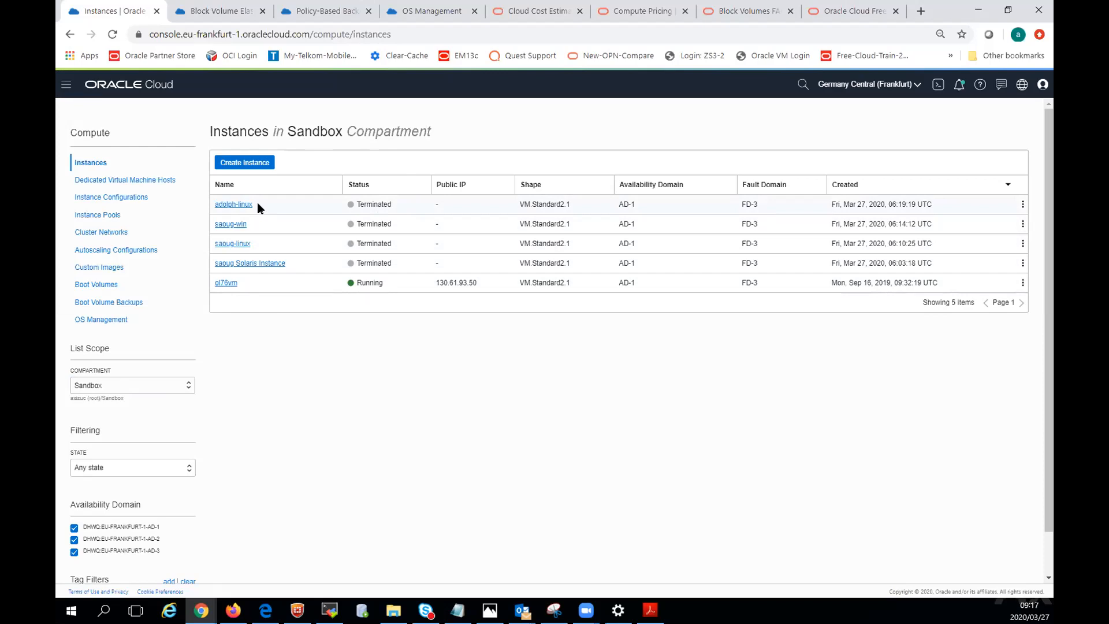
Start creating a new compute instance in the Sandbox compartment and name it linux-demo-instance-1.
{"action": "left_click", "coordinate": [66, 86]}
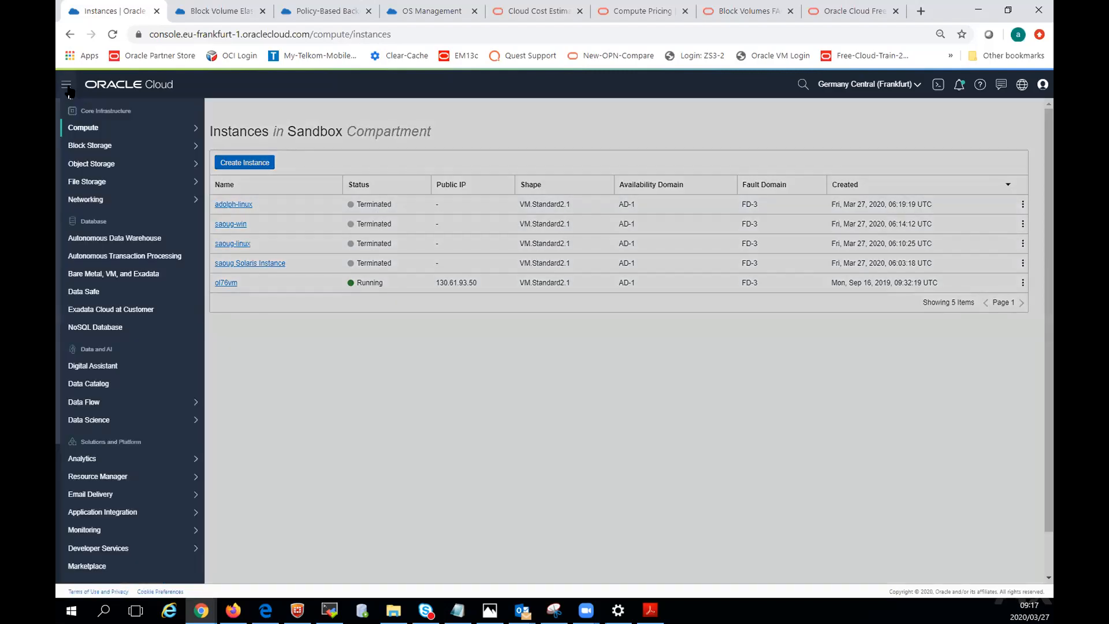
{"action": "mouse_move", "coordinate": [102, 133]}
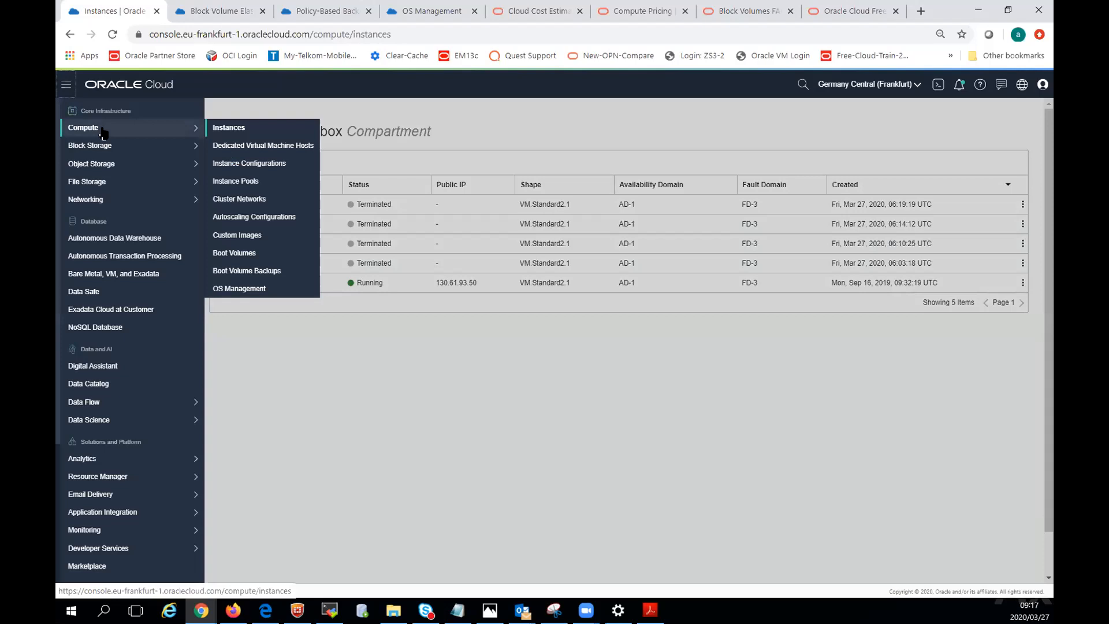
{"action": "left_click", "coordinate": [103, 133]}
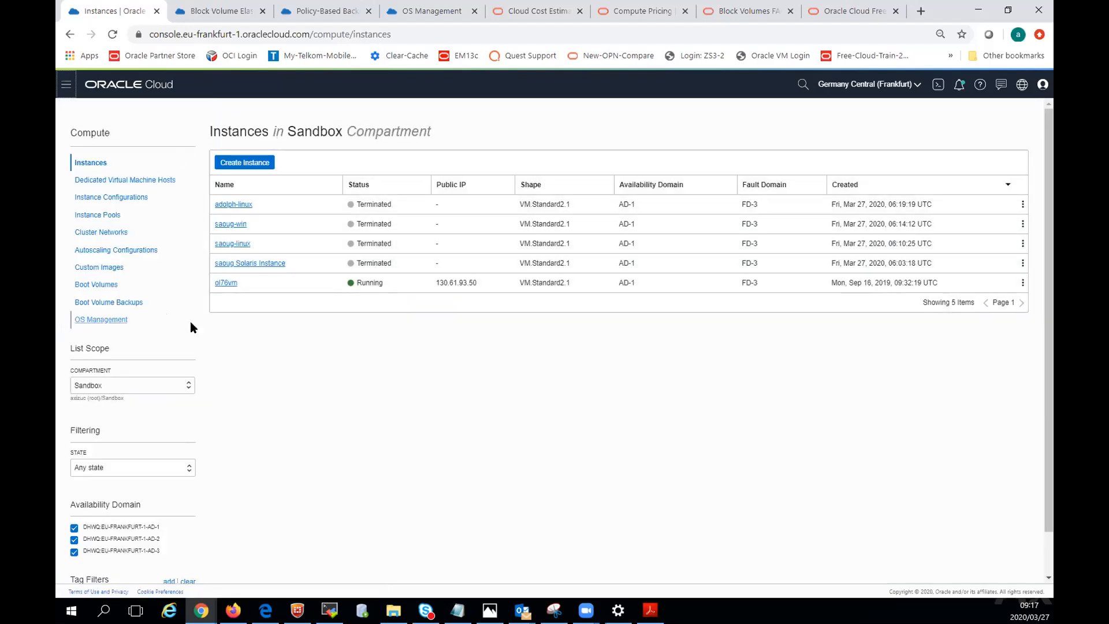
{"action": "left_click", "coordinate": [247, 163]}
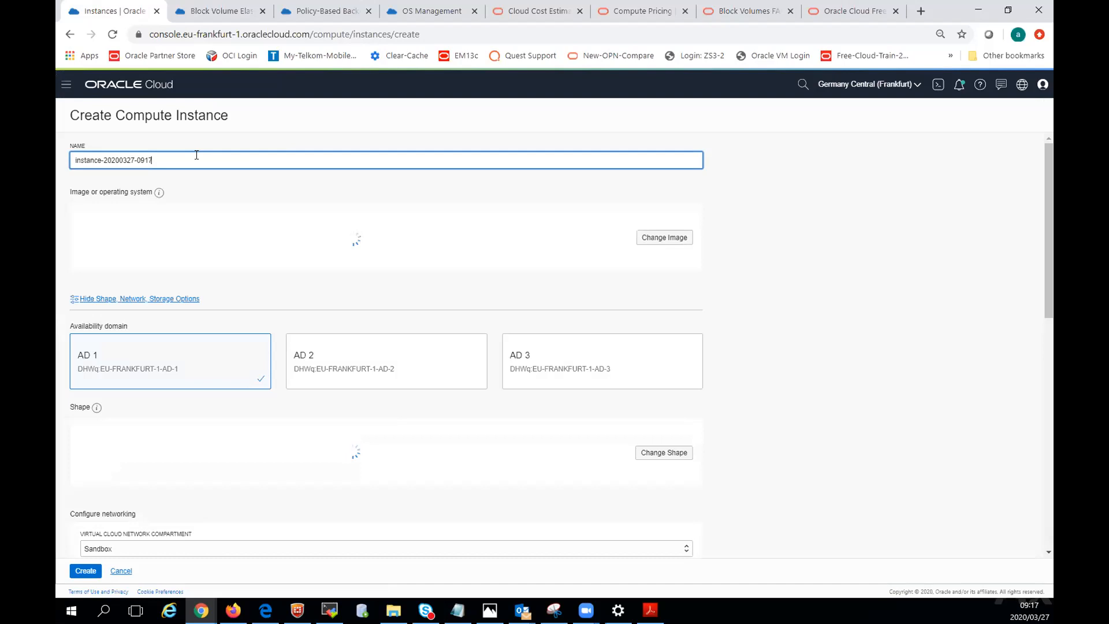
{"action": "left_click_drag", "start_coordinate": [174, 159], "coordinate": [60, 160]}
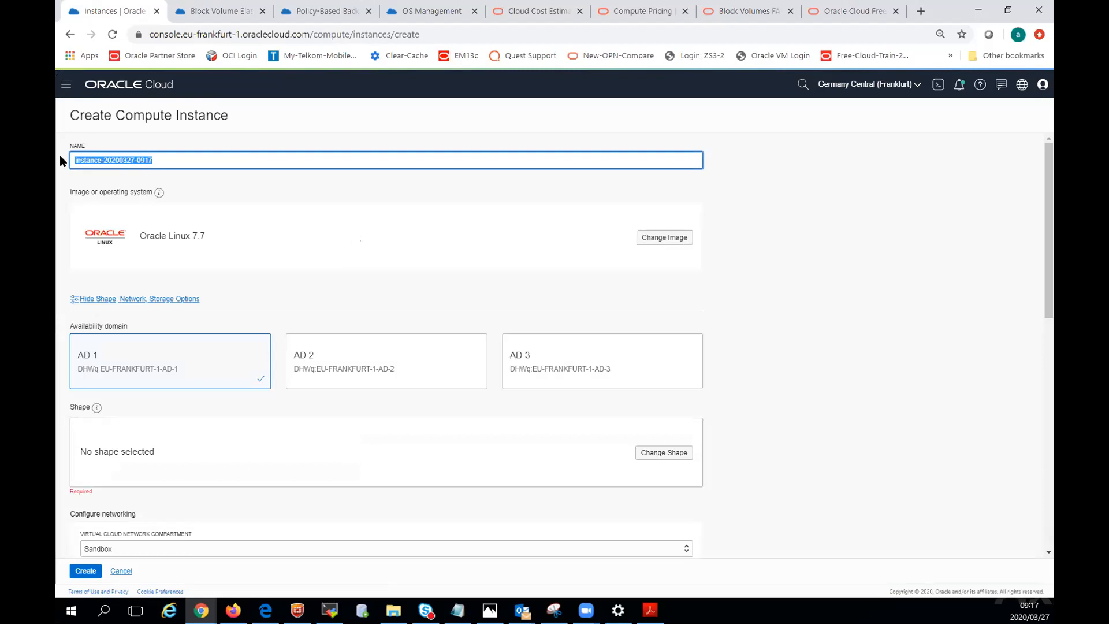
{"action": "type", "text": "linux-demo"}
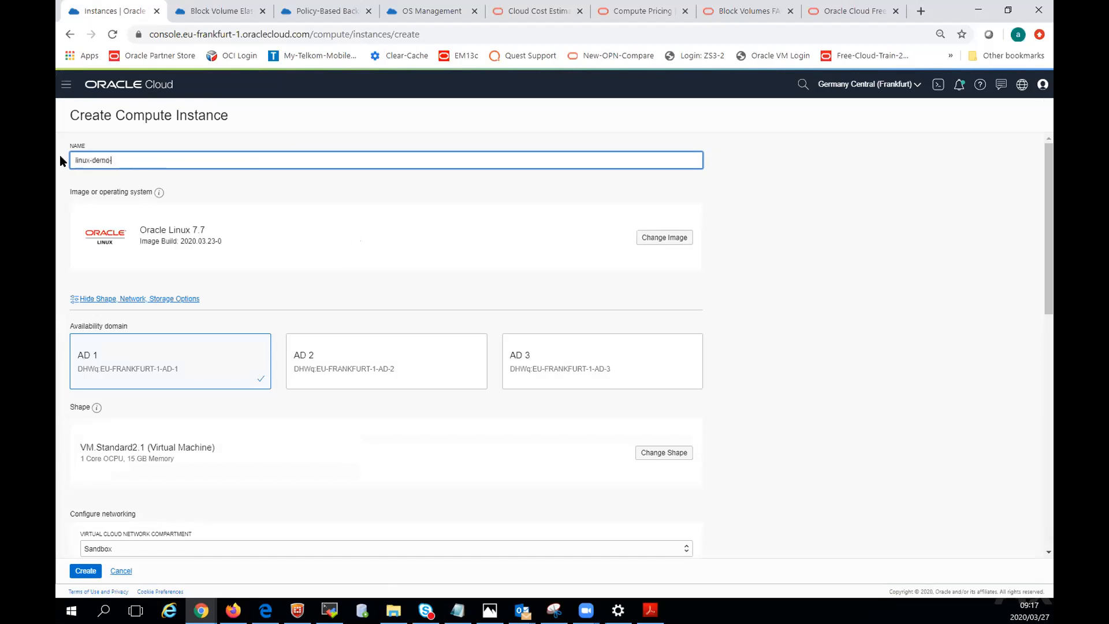
{"action": "type", "text": "-instance-1"}
View the platform images offered for the new instance and close the image list without choosing another one.
{"action": "left_click", "coordinate": [663, 237]}
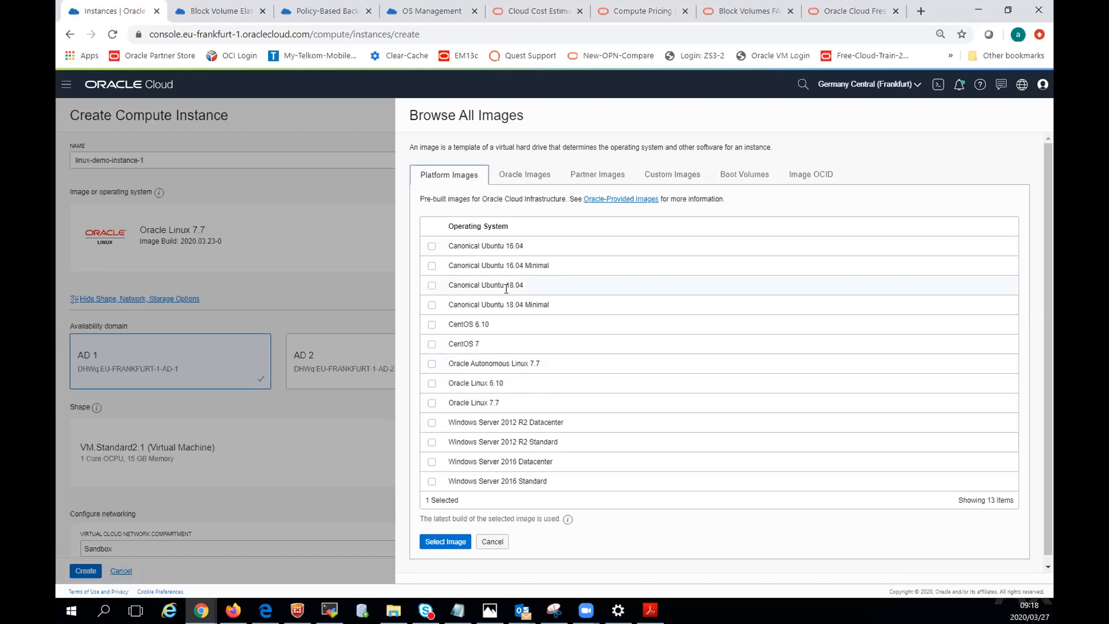
{"action": "left_click", "coordinate": [265, 246]}
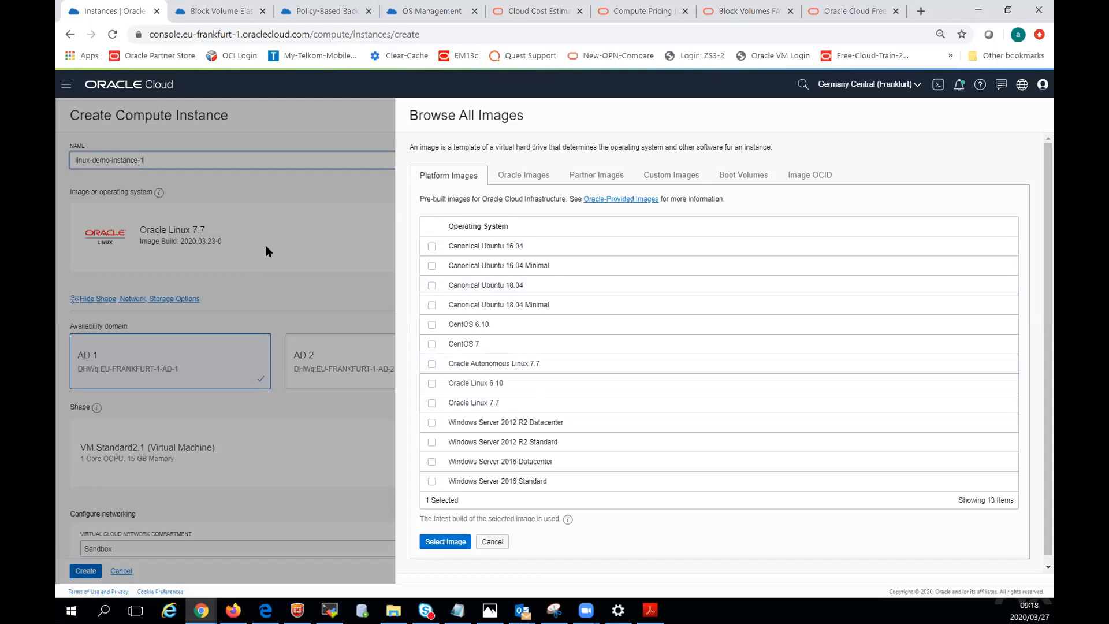
{"action": "key", "text": "Escape"}
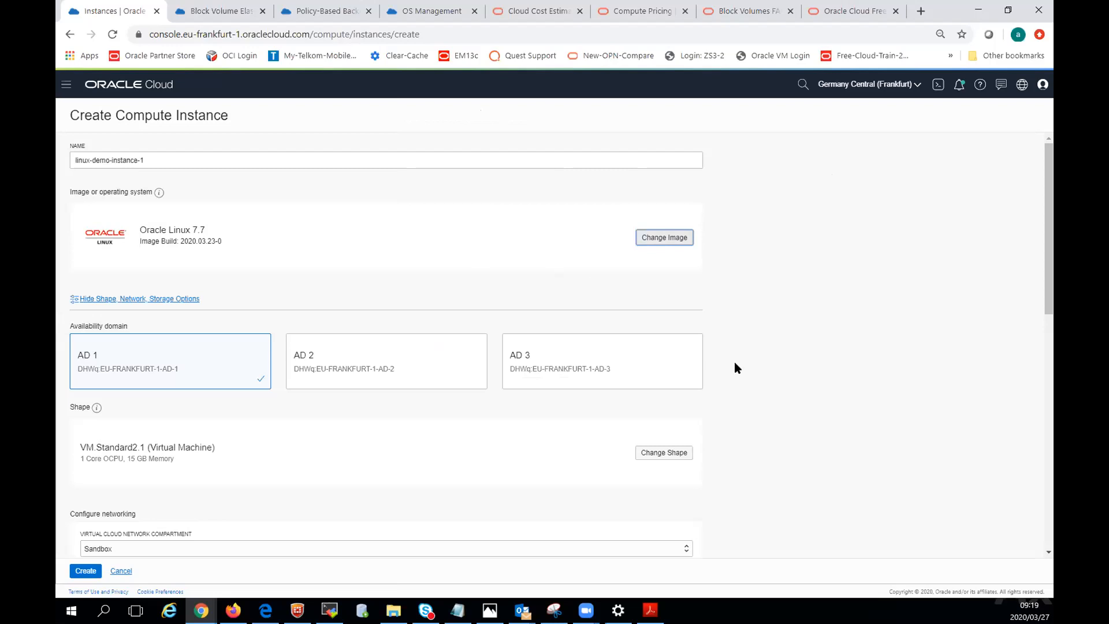
Try availability domains AD 2 and AD 3 for the instance, and select AD 1 again.
{"action": "scroll", "coordinate": [674, 339], "scroll_direction": "down", "scroll_amount": 2}
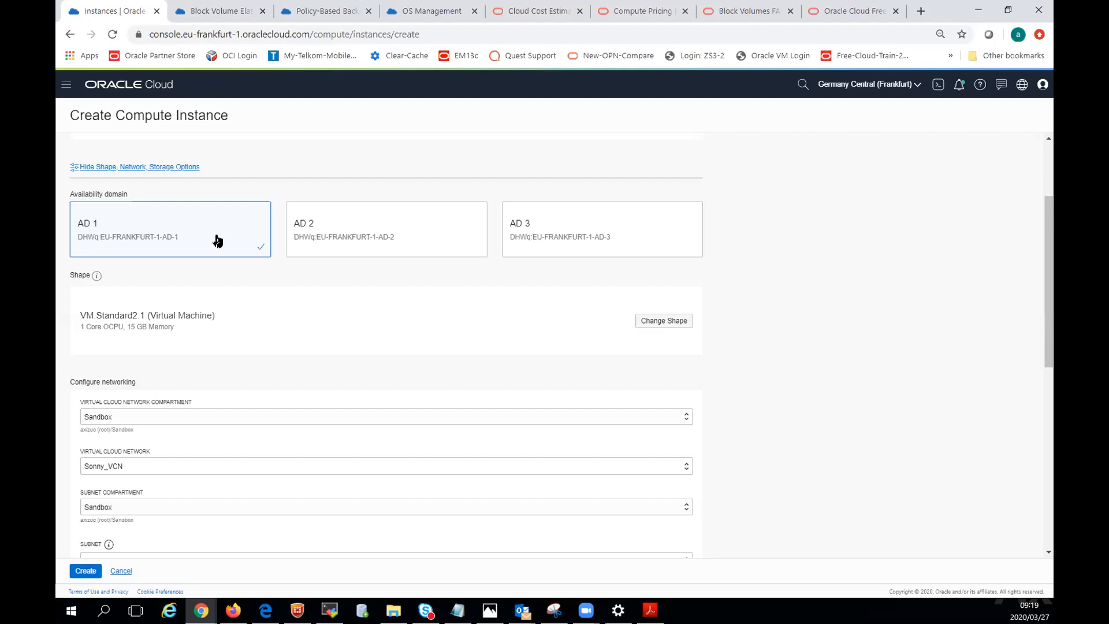
{"action": "left_click", "coordinate": [429, 229]}
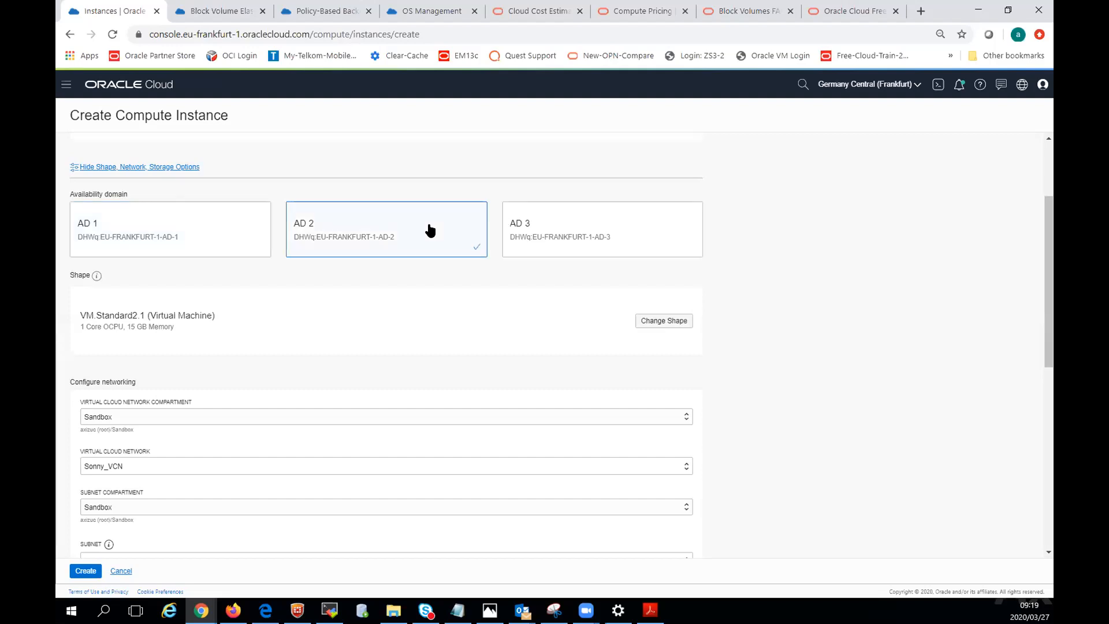
{"action": "left_click", "coordinate": [582, 231]}
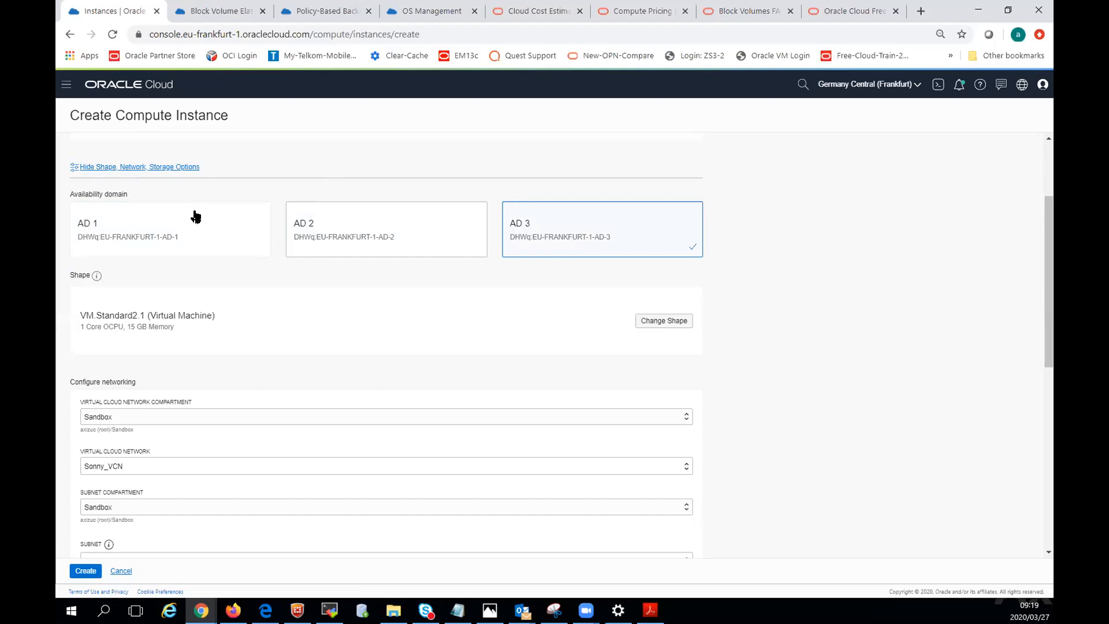
{"action": "left_click", "coordinate": [177, 237]}
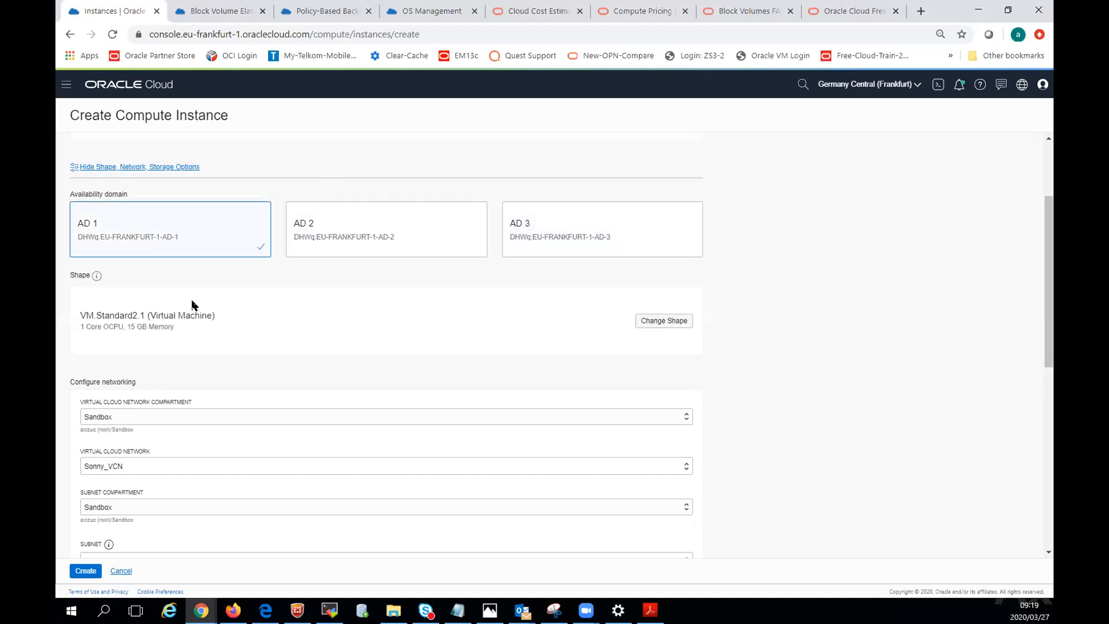
Browse the virtual machine shapes for the instance and confirm the VM.Standard2.1 shape.
{"action": "left_click", "coordinate": [683, 321]}
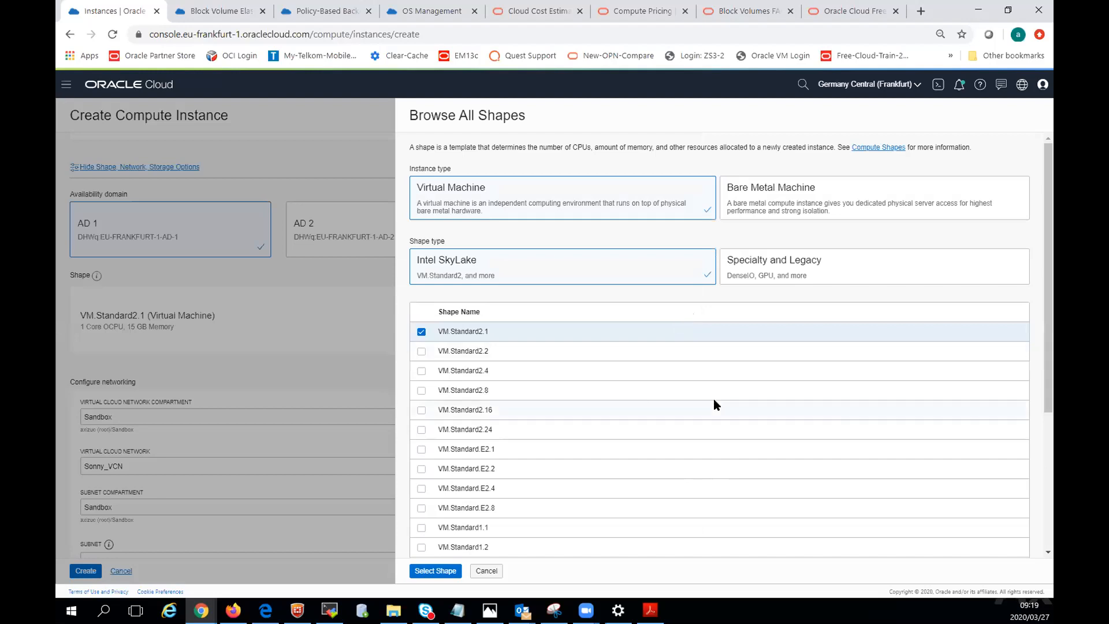
{"action": "scroll", "coordinate": [715, 400], "scroll_direction": "down", "scroll_amount": 4}
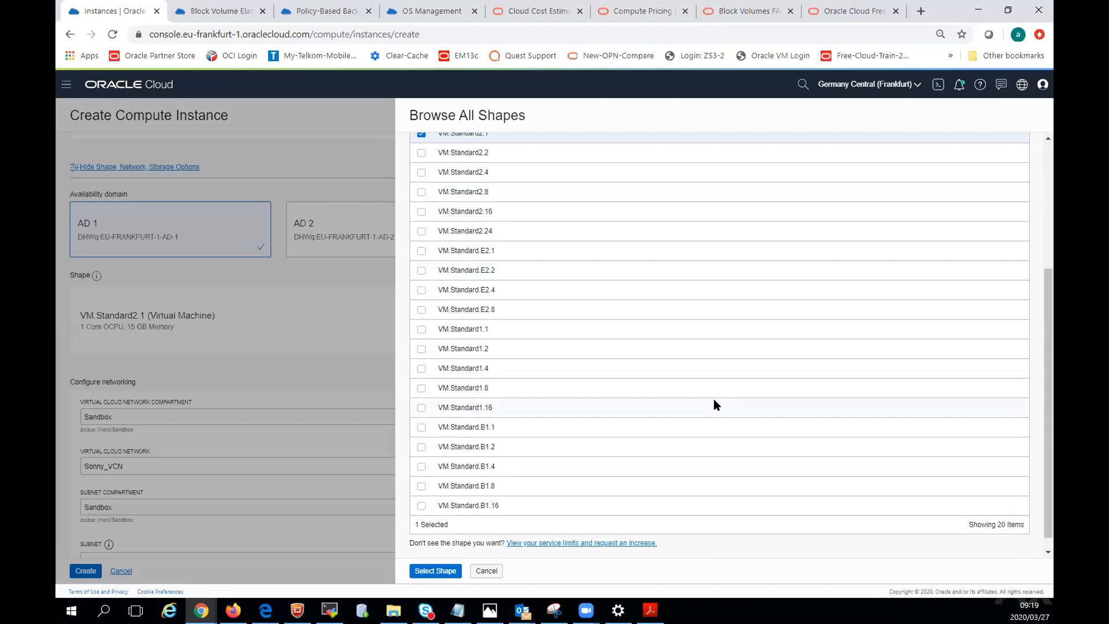
{"action": "scroll", "coordinate": [714, 404], "scroll_direction": "up", "scroll_amount": 5}
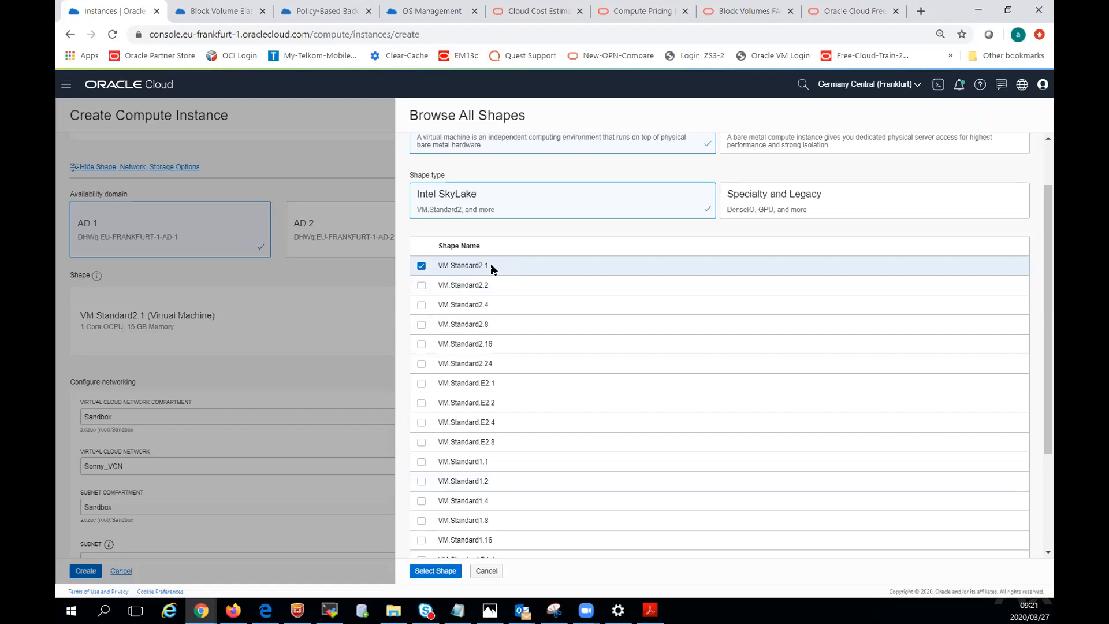
{"action": "left_click", "coordinate": [440, 571]}
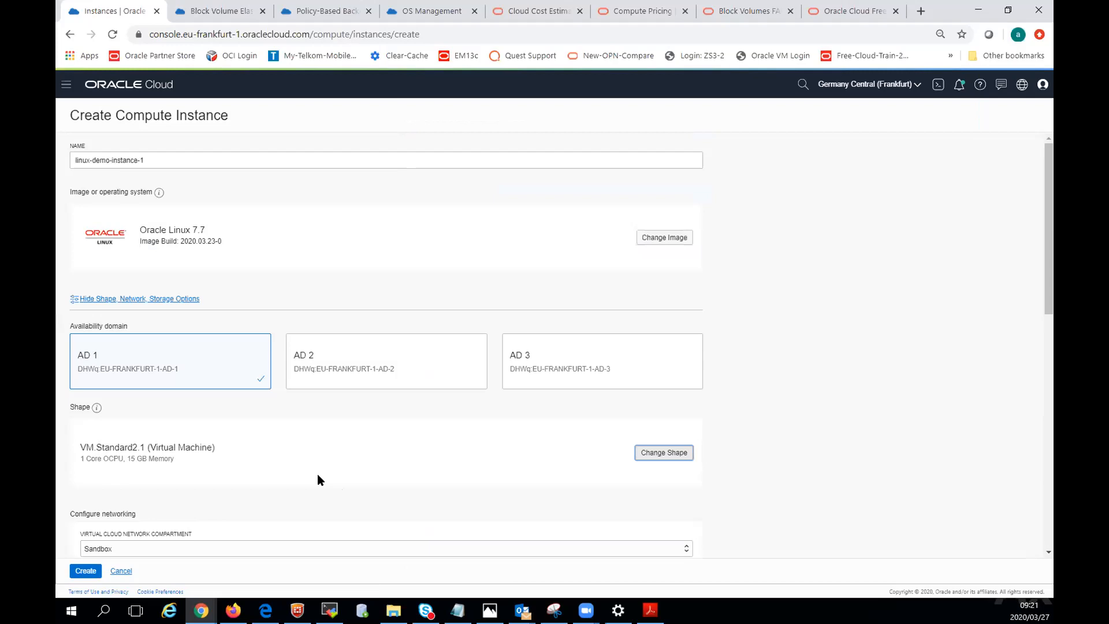
Set the instance's virtual cloud network to SandboxVCN and check the explanation of network security groups.
{"action": "scroll", "coordinate": [318, 476], "scroll_direction": "down", "scroll_amount": 2}
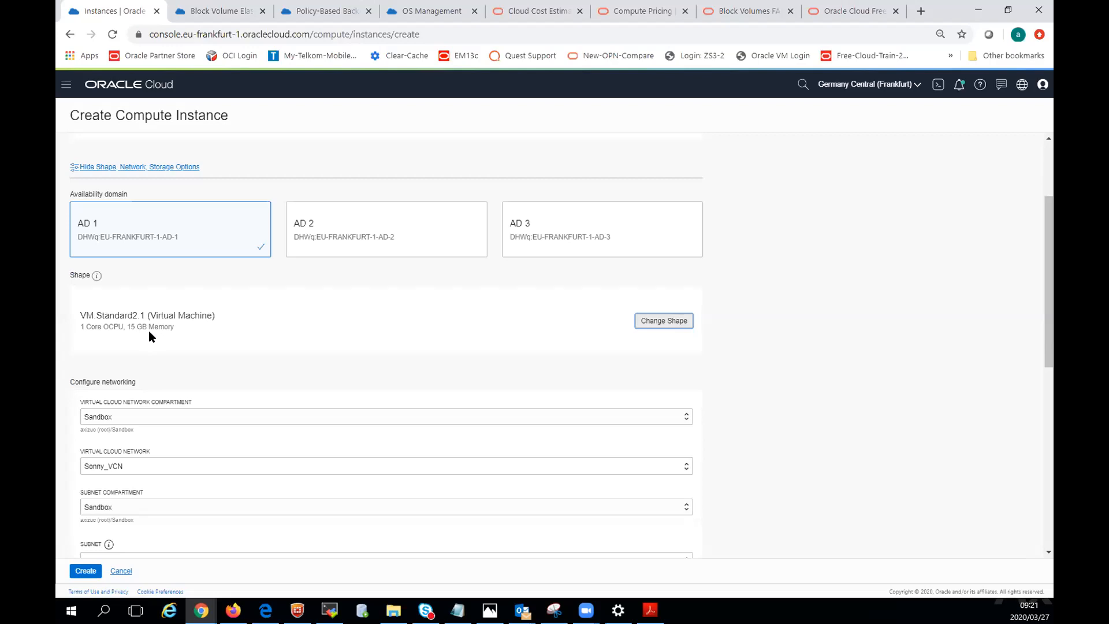
{"action": "scroll", "coordinate": [387, 455], "scroll_direction": "down", "scroll_amount": 3}
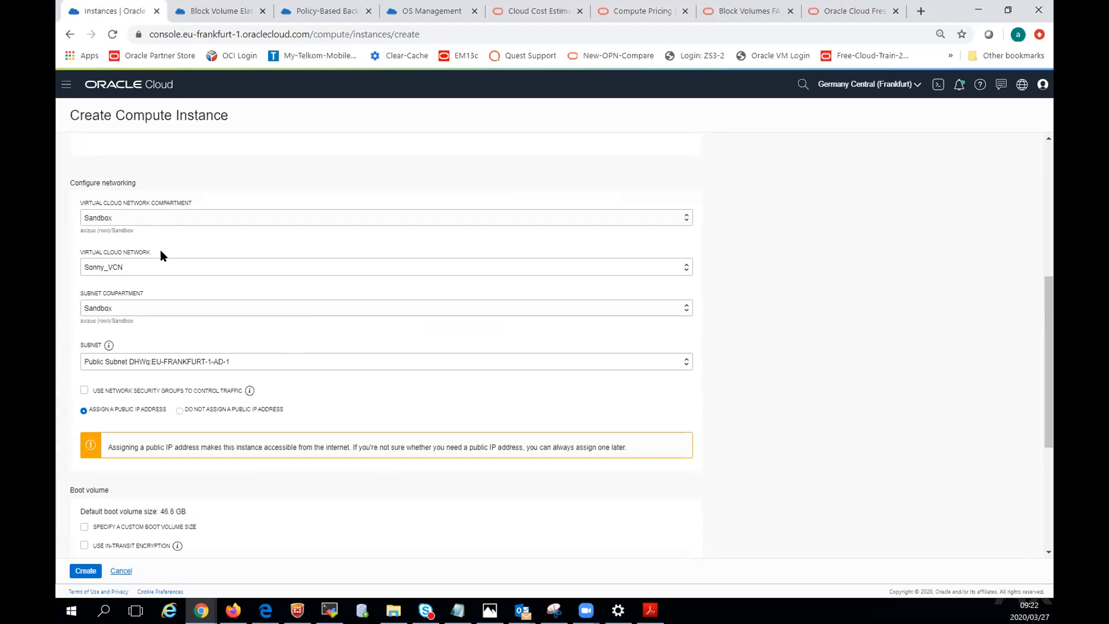
{"action": "left_click", "coordinate": [116, 269]}
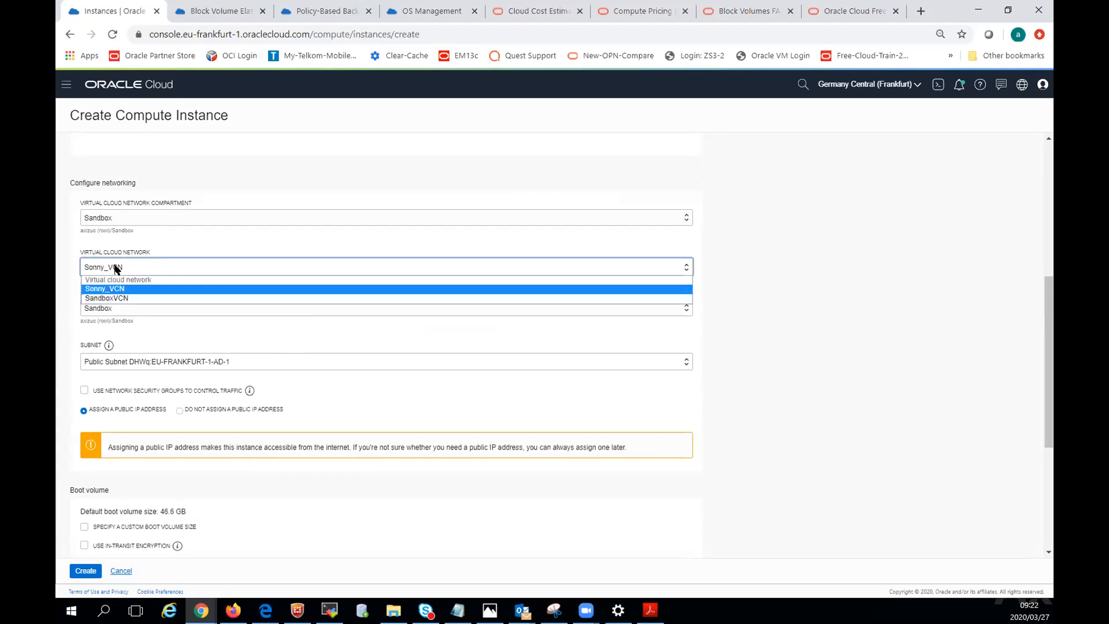
{"action": "left_click", "coordinate": [113, 298]}
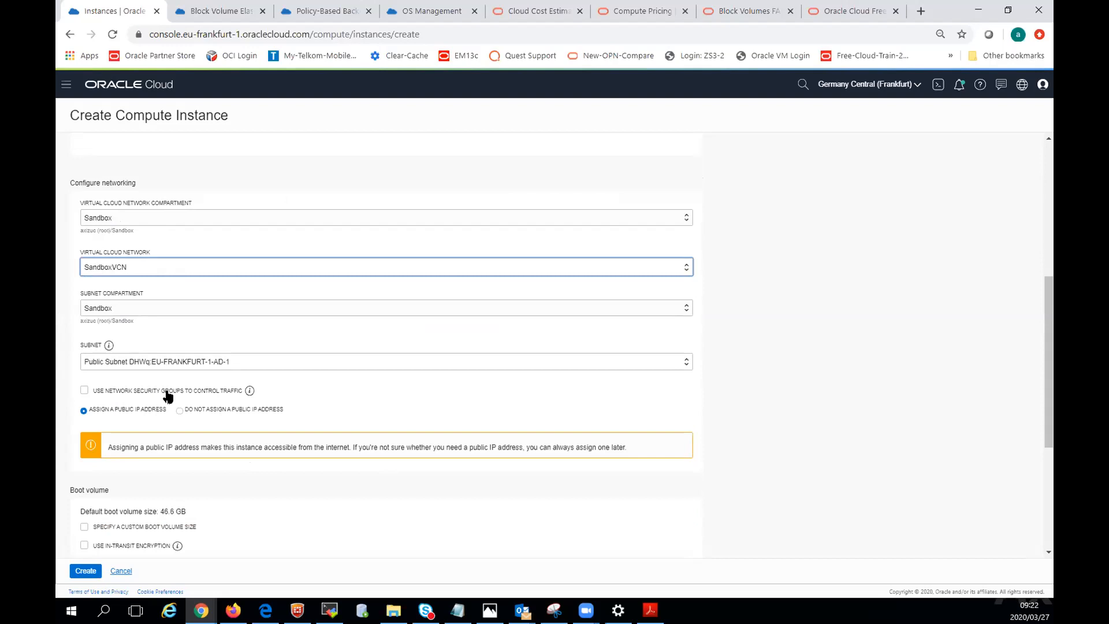
{"action": "mouse_move", "coordinate": [249, 392]}
Try a custom boot volume size of 100 GB for the instance.
{"action": "scroll", "coordinate": [362, 408], "scroll_direction": "down", "scroll_amount": 4}
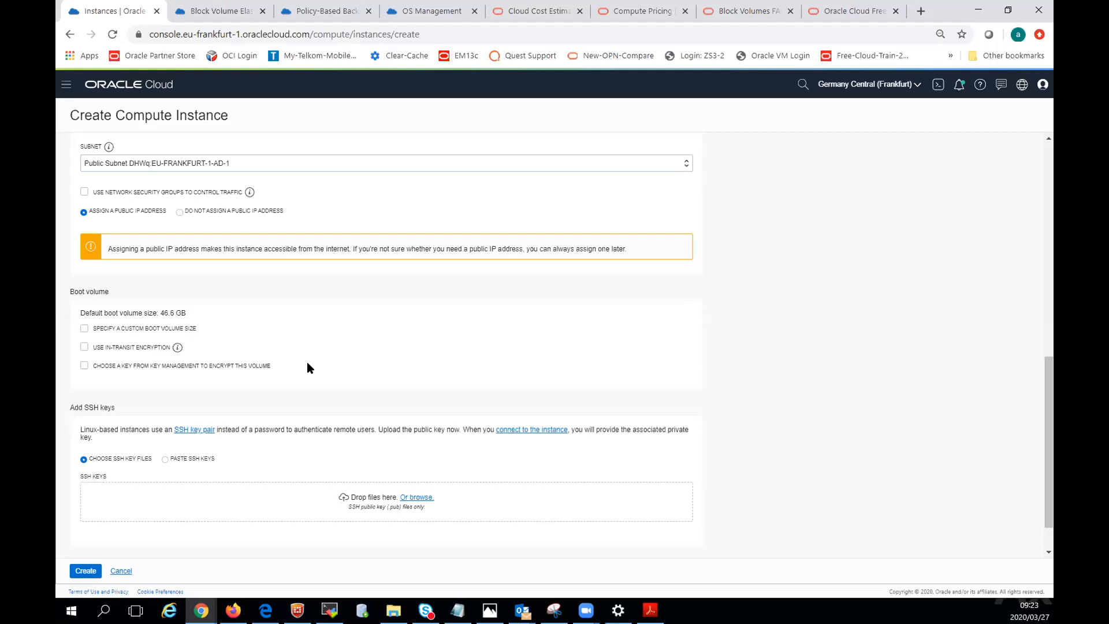
{"action": "scroll", "coordinate": [220, 306], "scroll_direction": "down", "scroll_amount": 1}
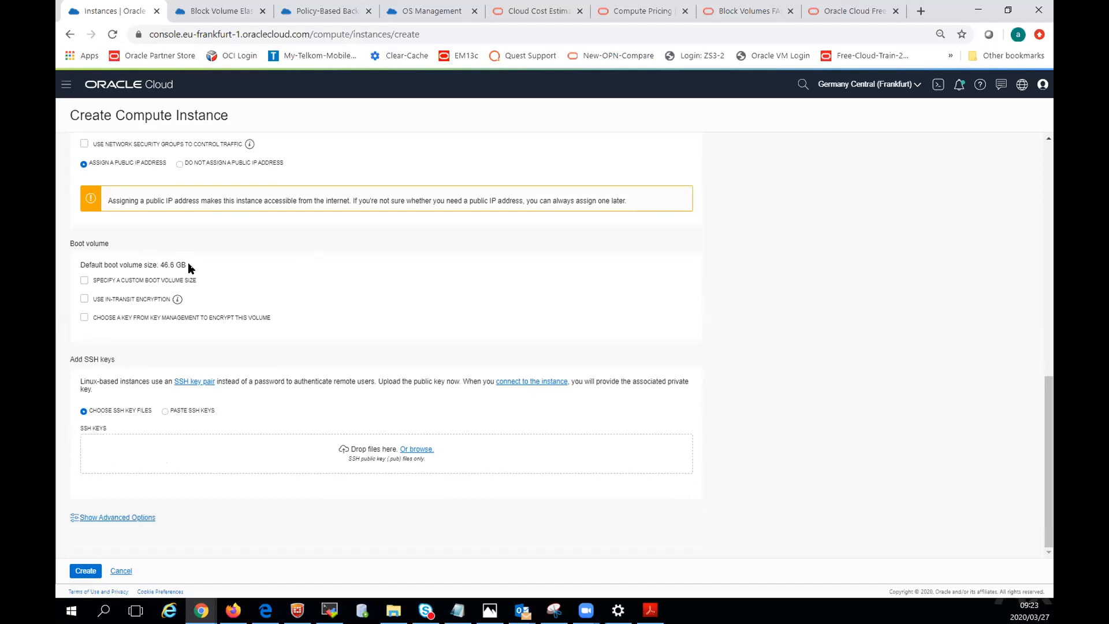
{"action": "left_click", "coordinate": [84, 281]}
{"action": "left_click", "coordinate": [122, 315]}
{"action": "type", "text": "100"}
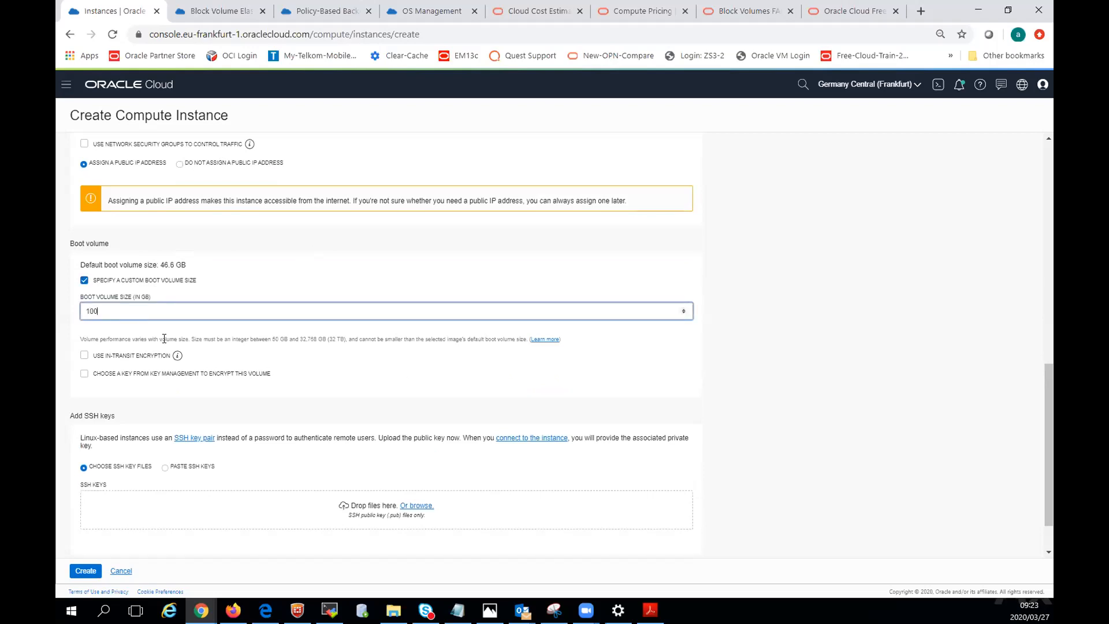
{"action": "left_click", "coordinate": [330, 380]}
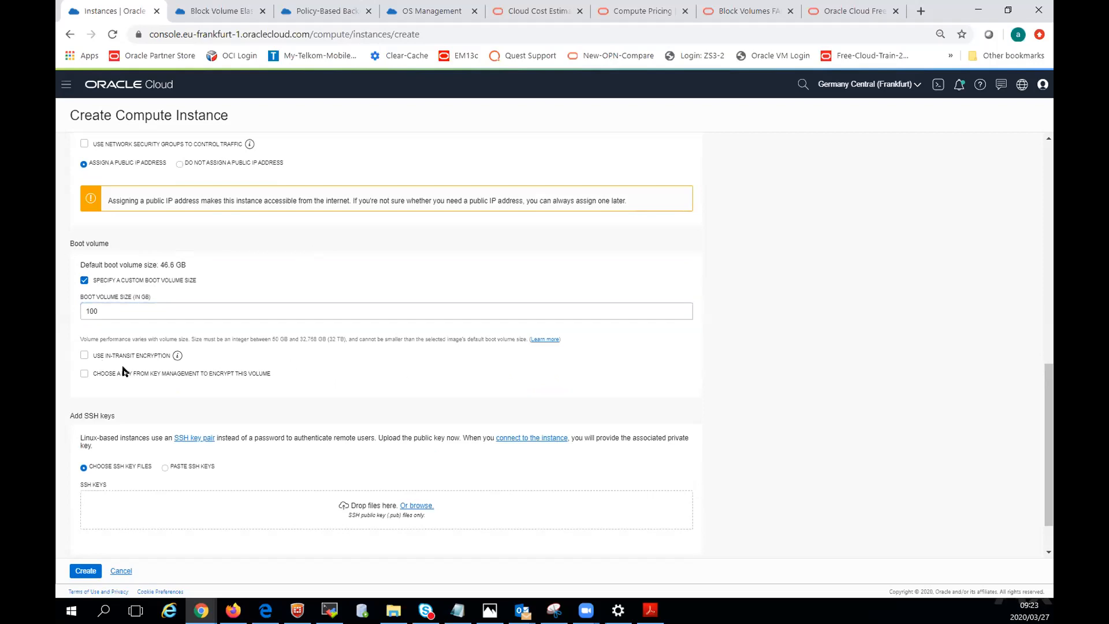
{"action": "mouse_move", "coordinate": [174, 358]}
Clear the custom boot volume size and return the instance to the default boot volume size.
{"action": "left_click_drag", "start_coordinate": [98, 308], "coordinate": [90, 300]}
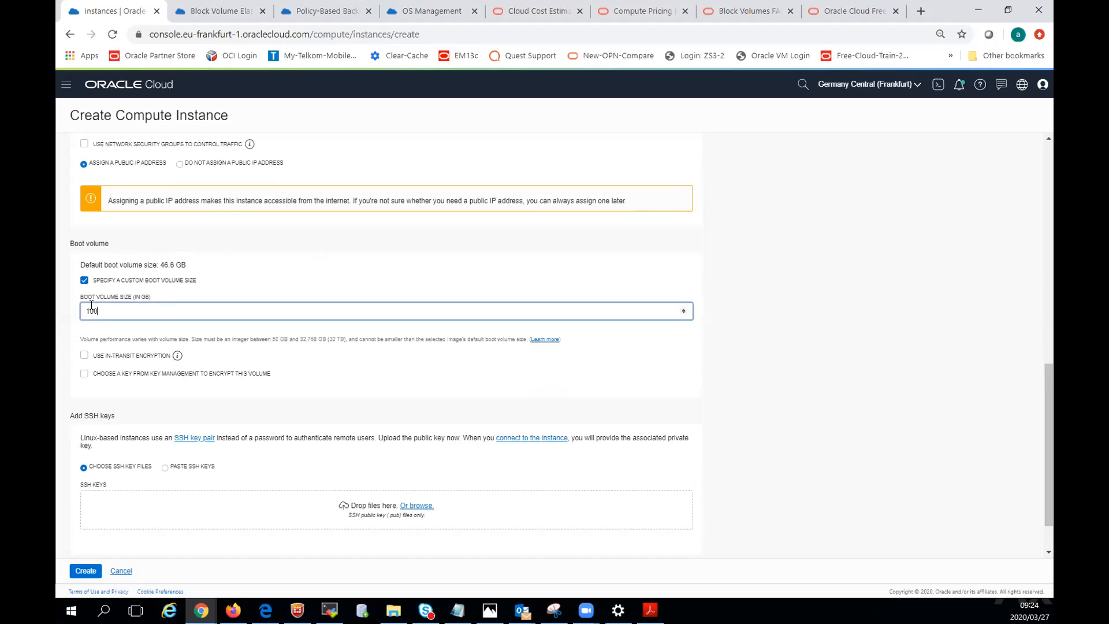
{"action": "left_click", "coordinate": [81, 299]}
{"action": "key", "text": "BackSpace"}
{"action": "key", "text": "BackSpace"}
{"action": "left_click", "coordinate": [85, 281]}
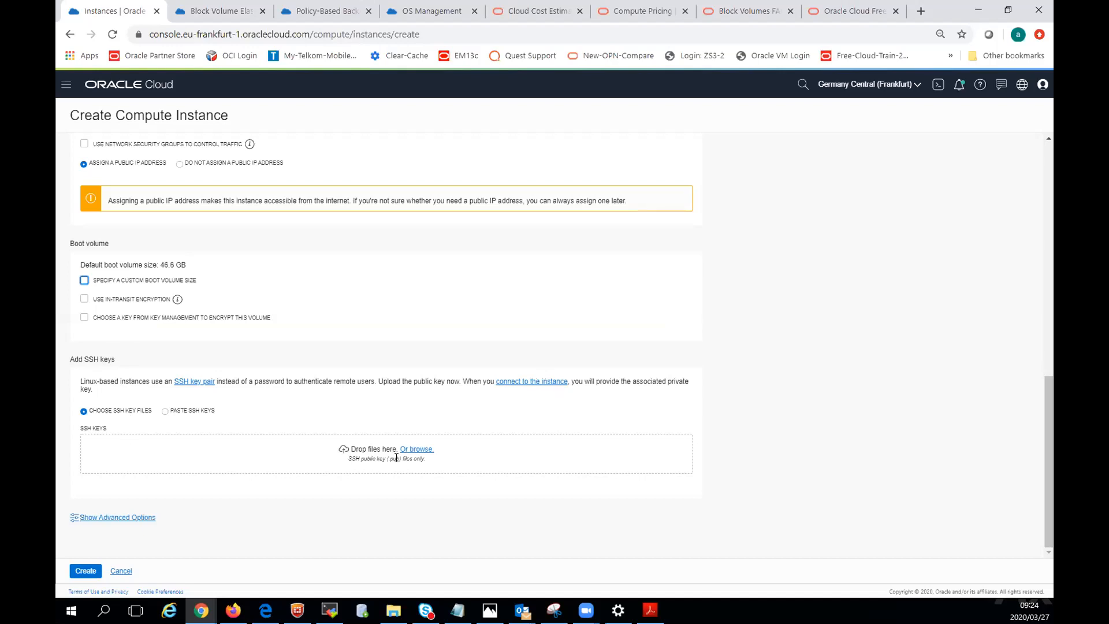
Add publicKey.pub from the Credentials.Dec-2018 folder as the instance's SSH key, showing all file types to find it.
{"action": "left_click", "coordinate": [418, 449]}
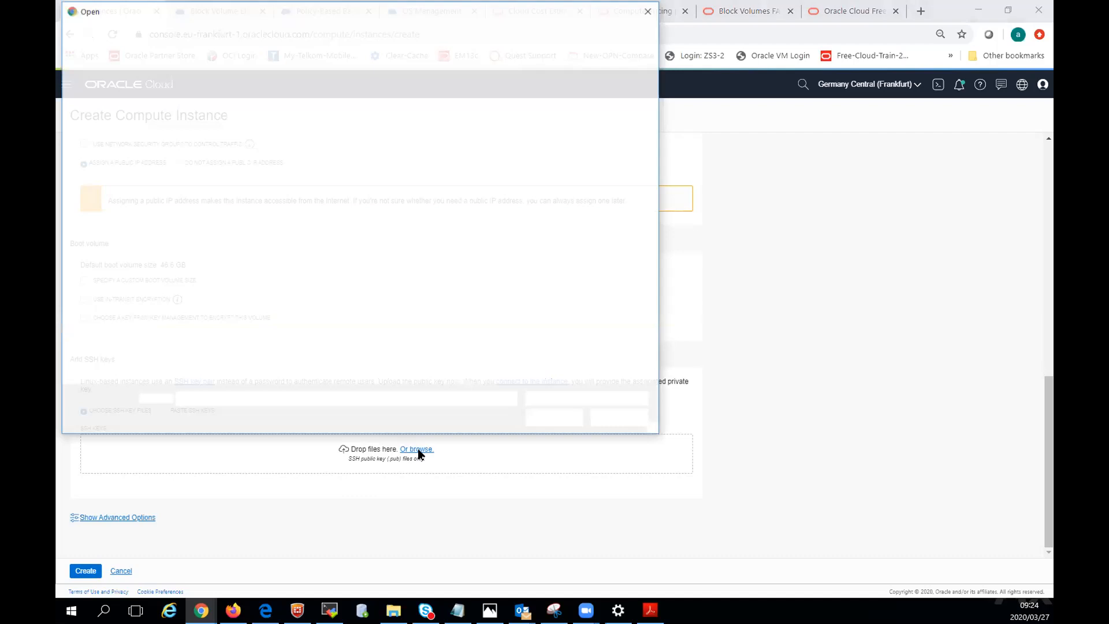
{"action": "left_click", "coordinate": [539, 399]}
{"action": "left_click", "coordinate": [541, 423]}
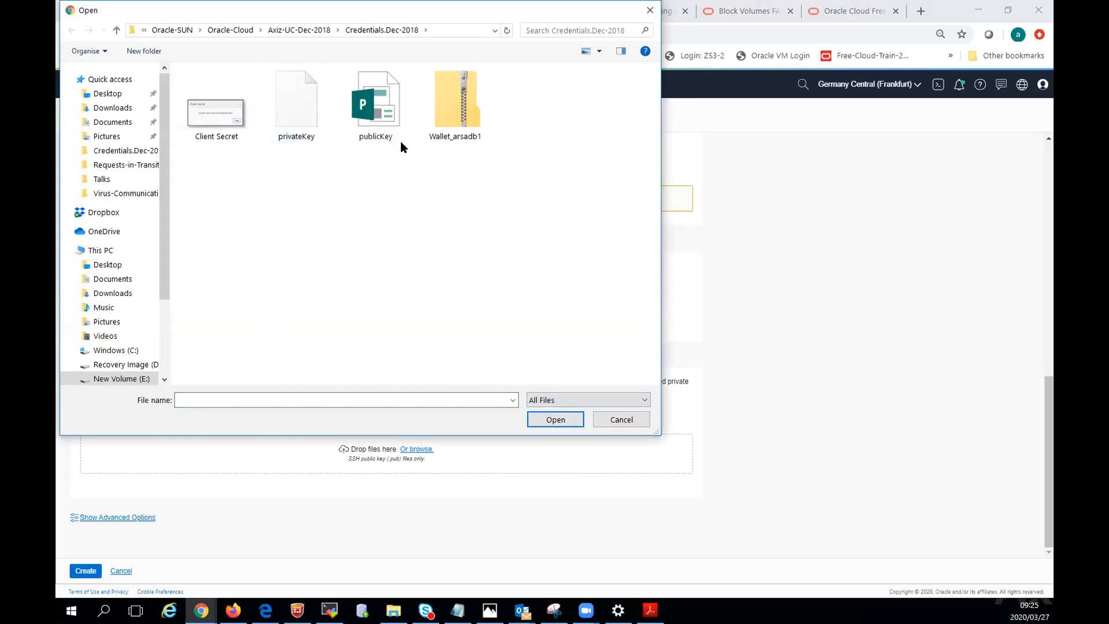
{"action": "left_click", "coordinate": [375, 110]}
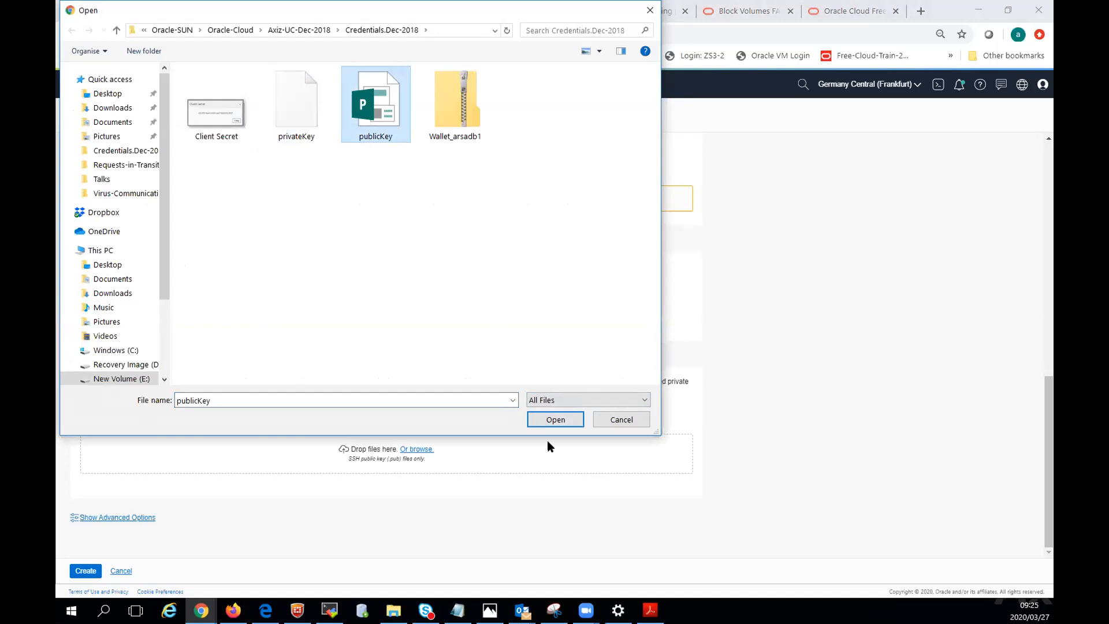
{"action": "left_click", "coordinate": [553, 422]}
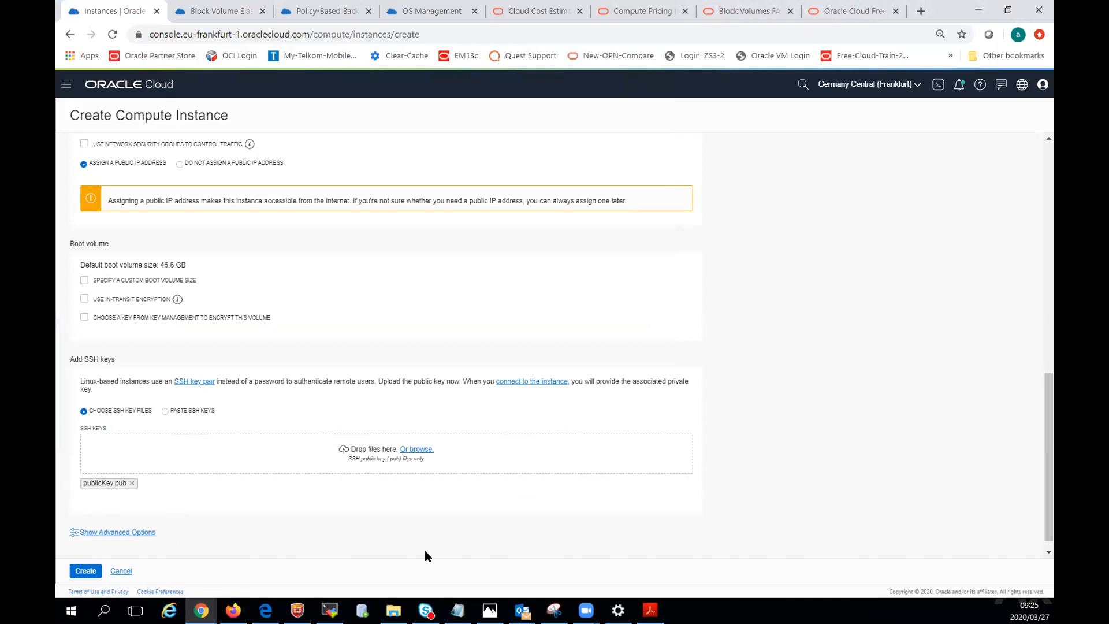
Review the advanced management options for linux-demo-instance-1, hide them again and create the instance.
{"action": "scroll", "coordinate": [404, 532], "scroll_direction": "down", "scroll_amount": 1}
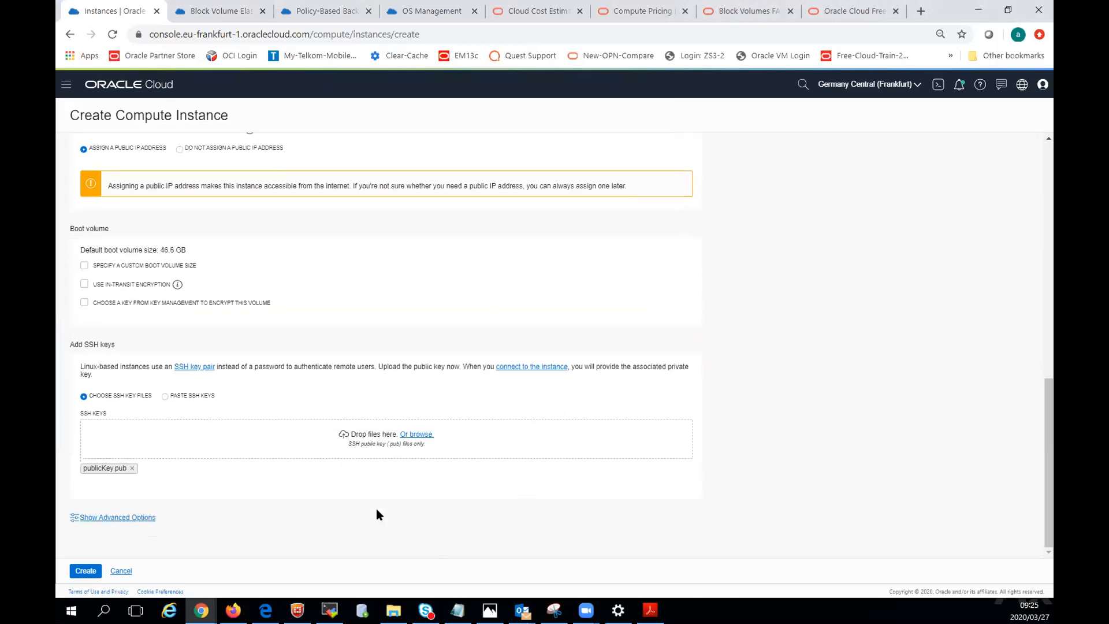
{"action": "left_click", "coordinate": [119, 519]}
{"action": "scroll", "coordinate": [552, 492], "scroll_direction": "down", "scroll_amount": 7}
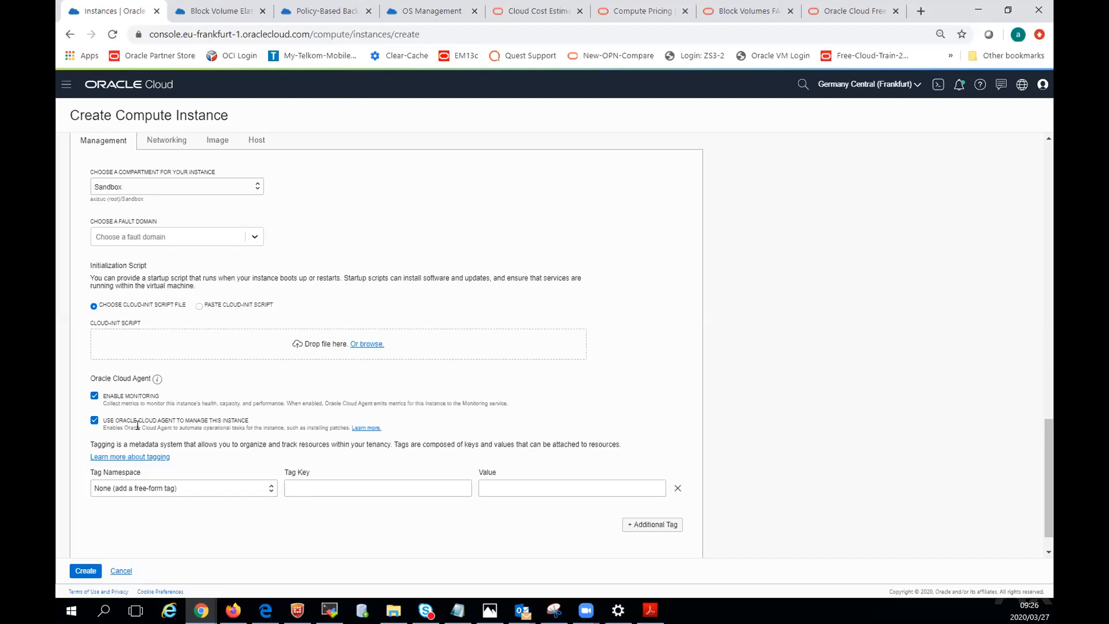
{"action": "scroll", "coordinate": [268, 296], "scroll_direction": "up", "scroll_amount": 1}
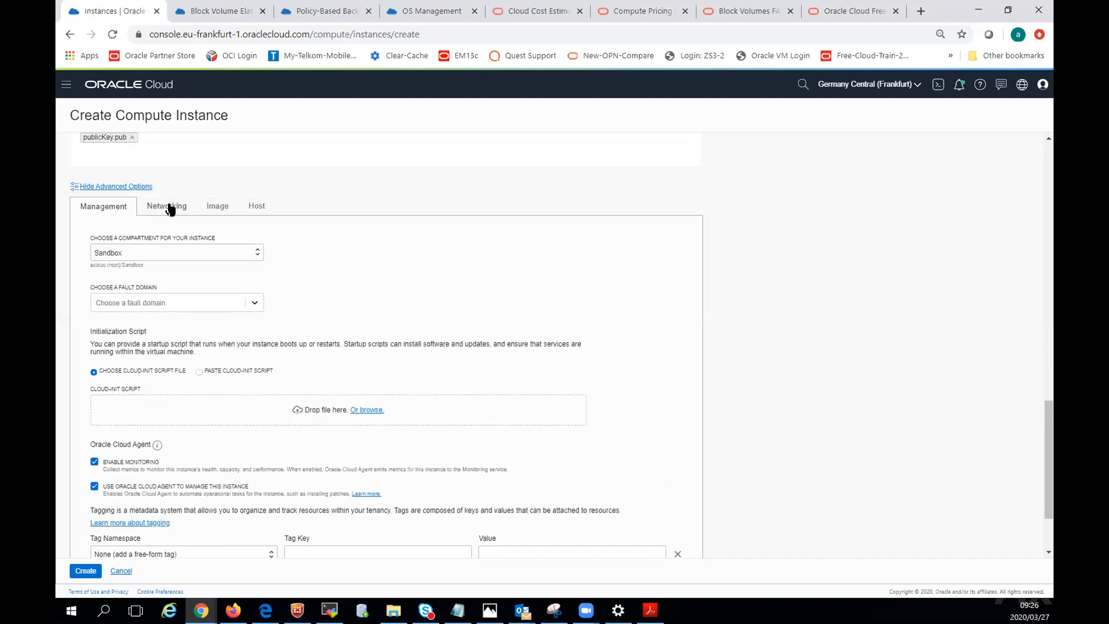
{"action": "left_click", "coordinate": [117, 187]}
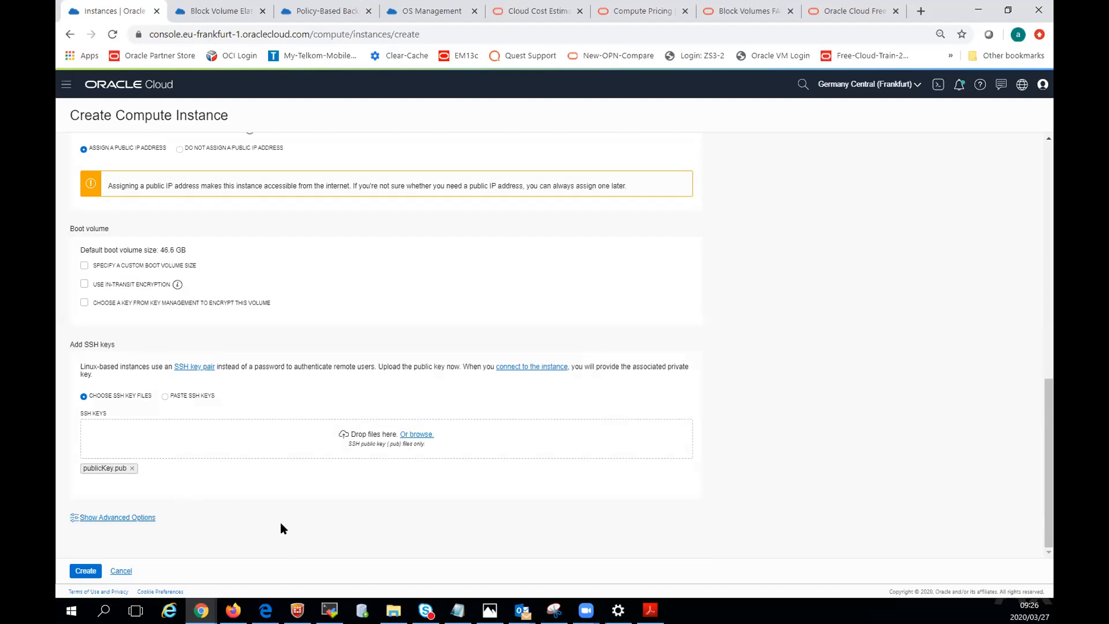
{"action": "left_click", "coordinate": [85, 571]}
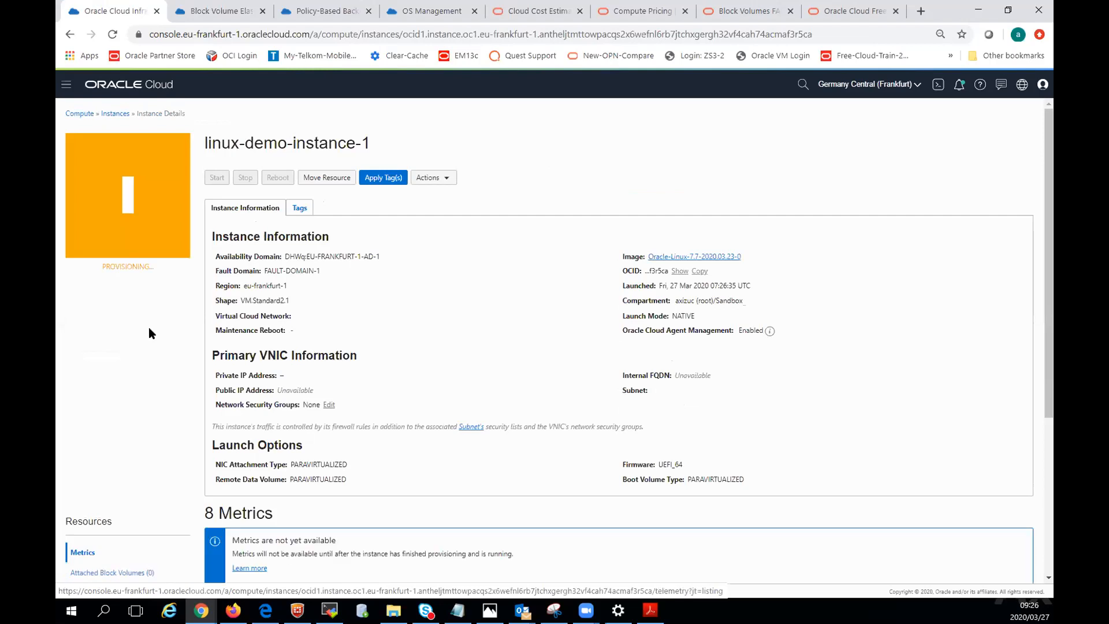
Start creating another compute instance in the Sandbox compartment and name it Windows-demo-1.
{"action": "left_click", "coordinate": [110, 115]}
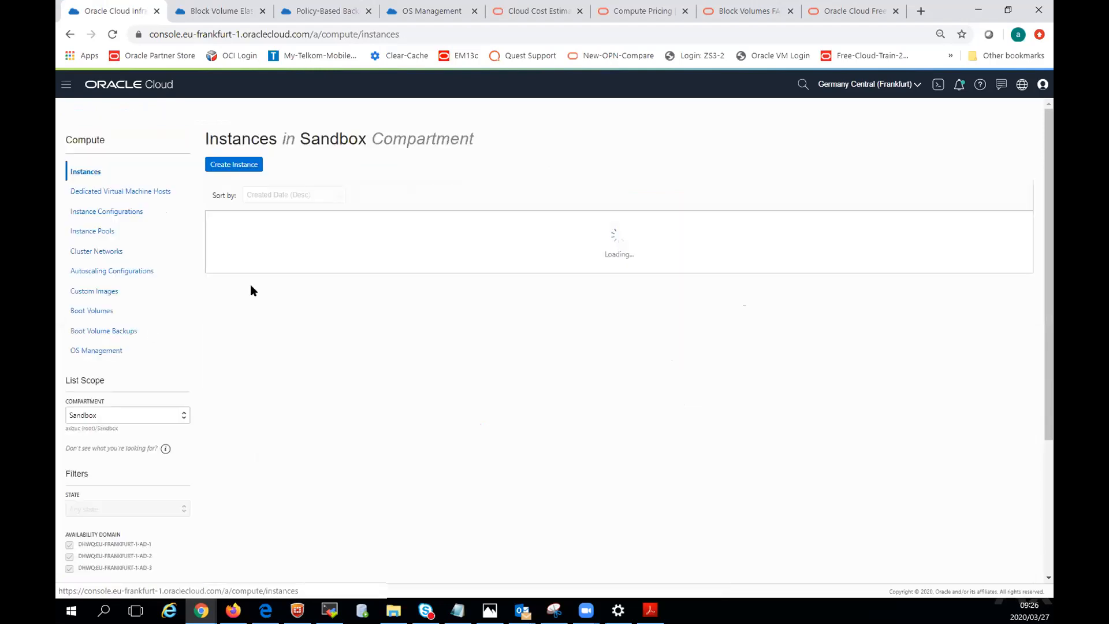
{"action": "left_click", "coordinate": [230, 165]}
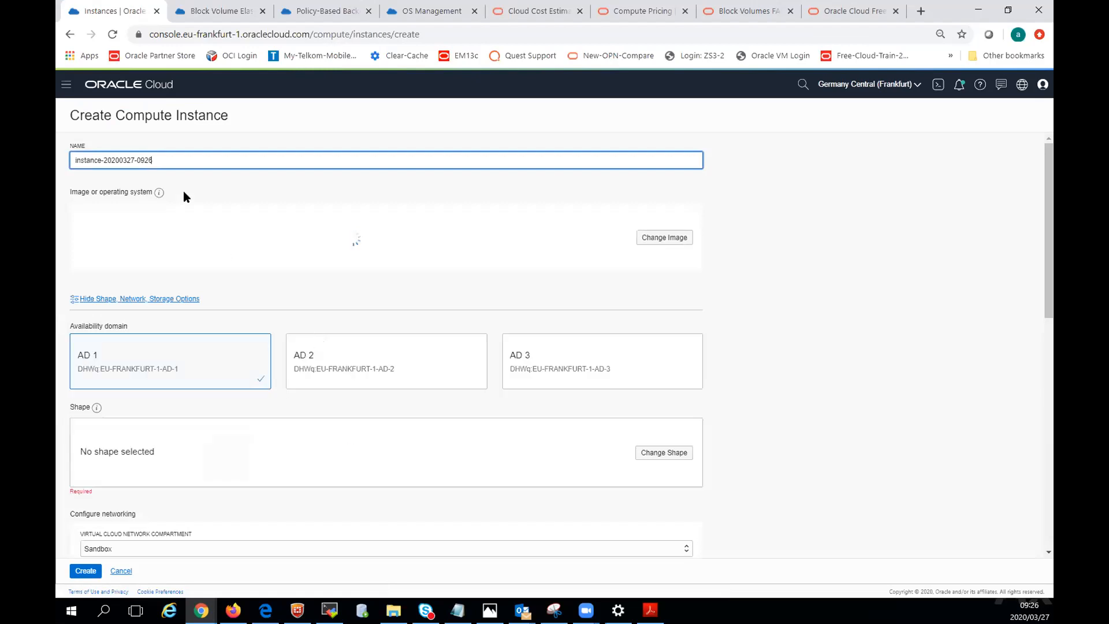
{"action": "triple_click", "coordinate": [157, 158]}
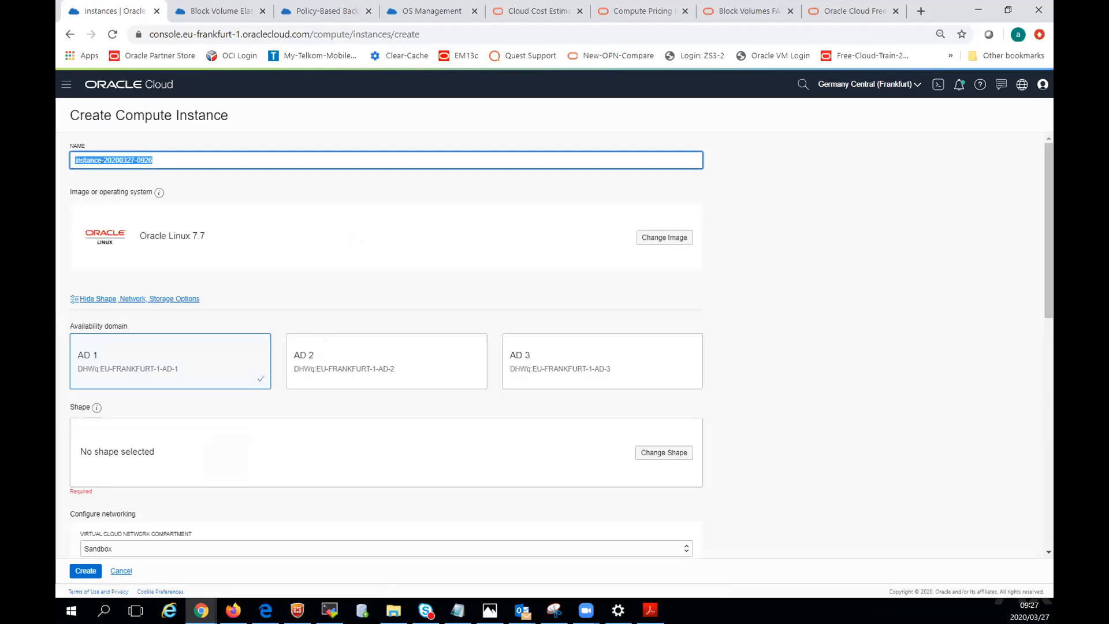
{"action": "type", "text": "W"}
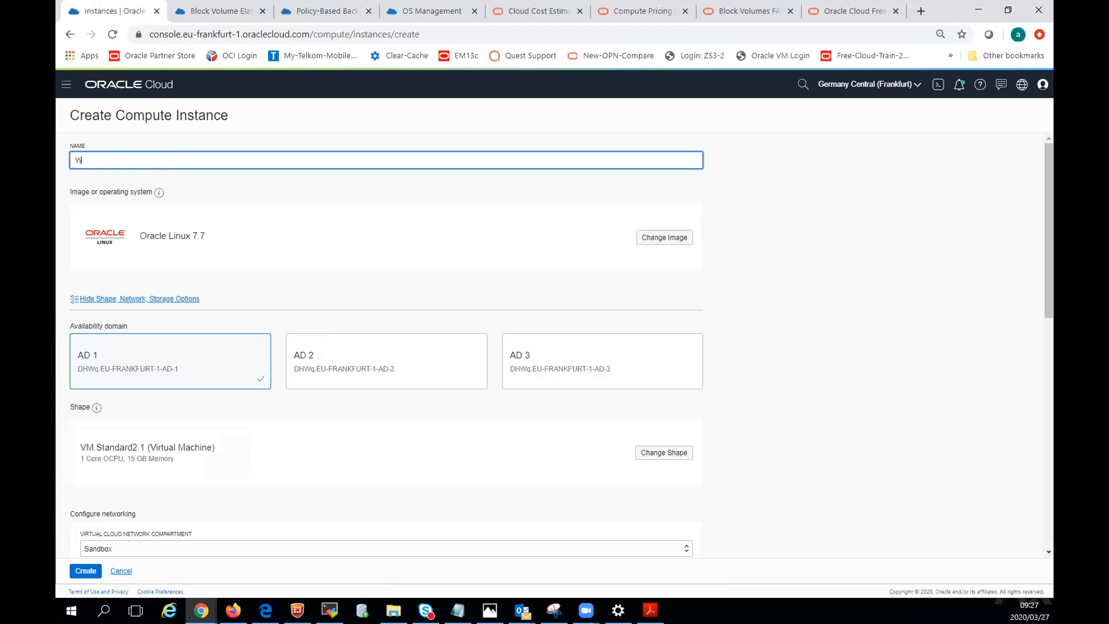
{"action": "type", "text": "indows-demo-1"}
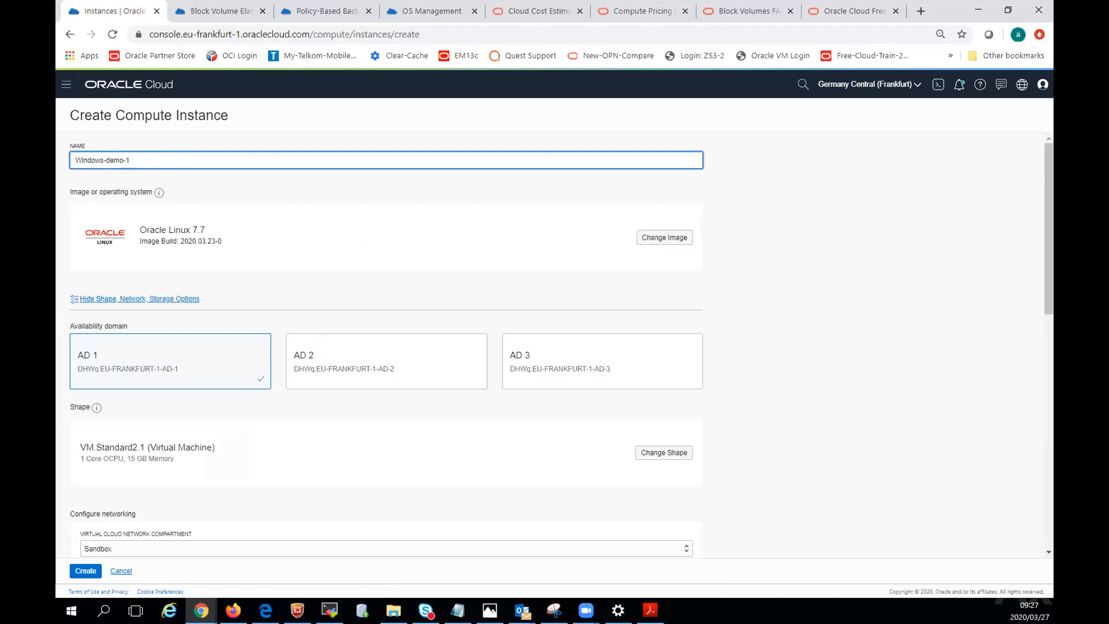
Examine the Oracle images and the third-party partner images offered for the Windows-demo-1 instance.
{"action": "left_click", "coordinate": [665, 238]}
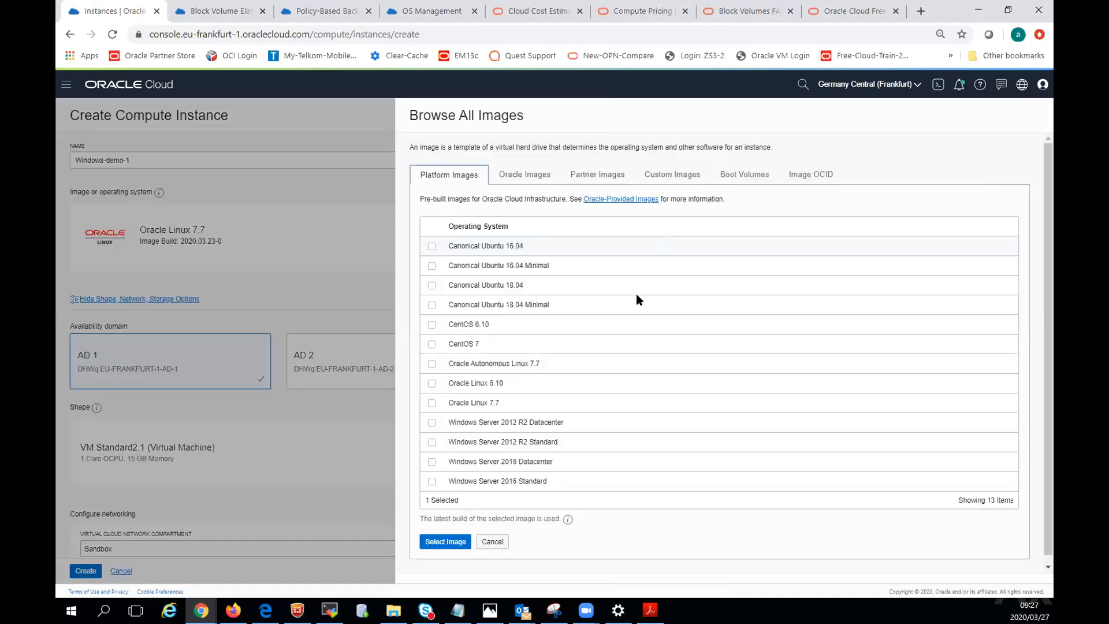
{"action": "left_click", "coordinate": [524, 175]}
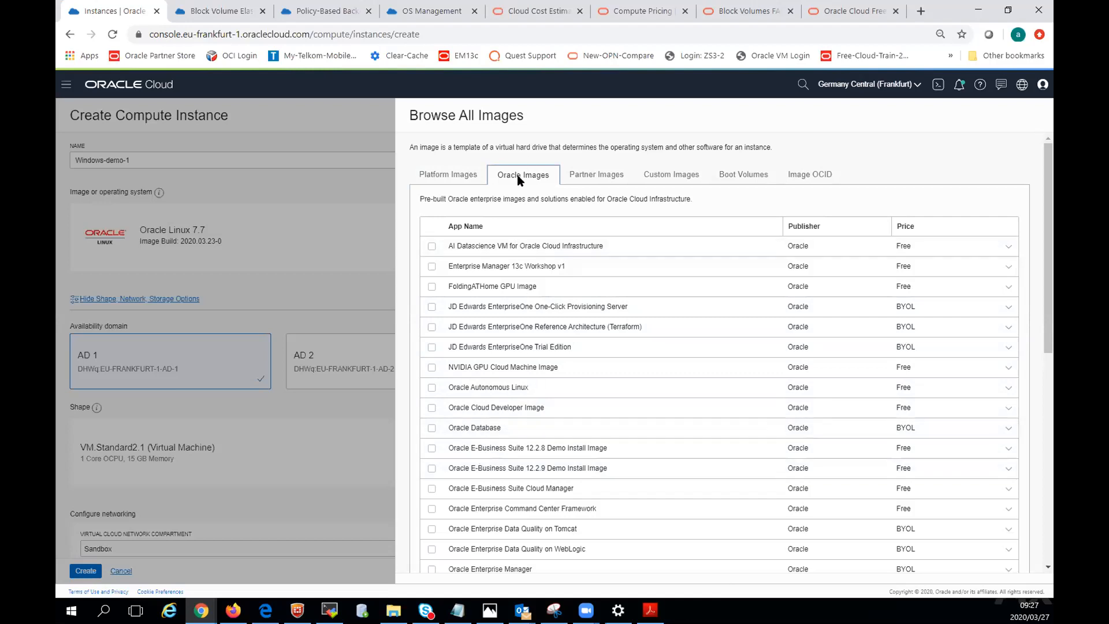
{"action": "left_click", "coordinate": [590, 175]}
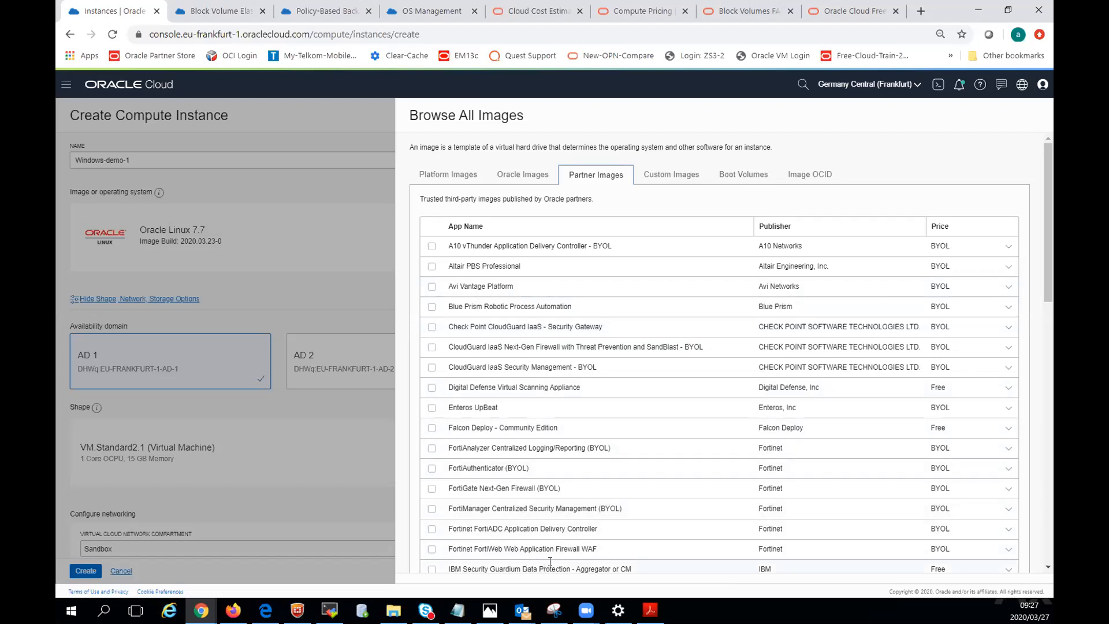
{"action": "scroll", "coordinate": [550, 561], "scroll_direction": "down", "scroll_amount": 3}
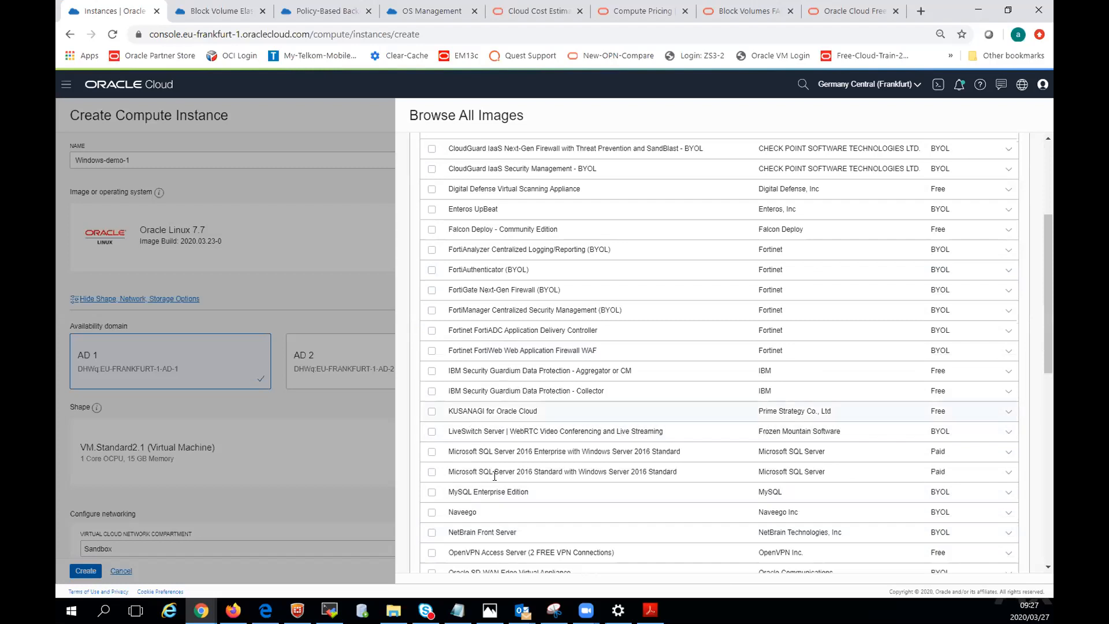
{"action": "scroll", "coordinate": [496, 479], "scroll_direction": "down", "scroll_amount": 2}
{"action": "scroll", "coordinate": [501, 487], "scroll_direction": "down", "scroll_amount": 6}
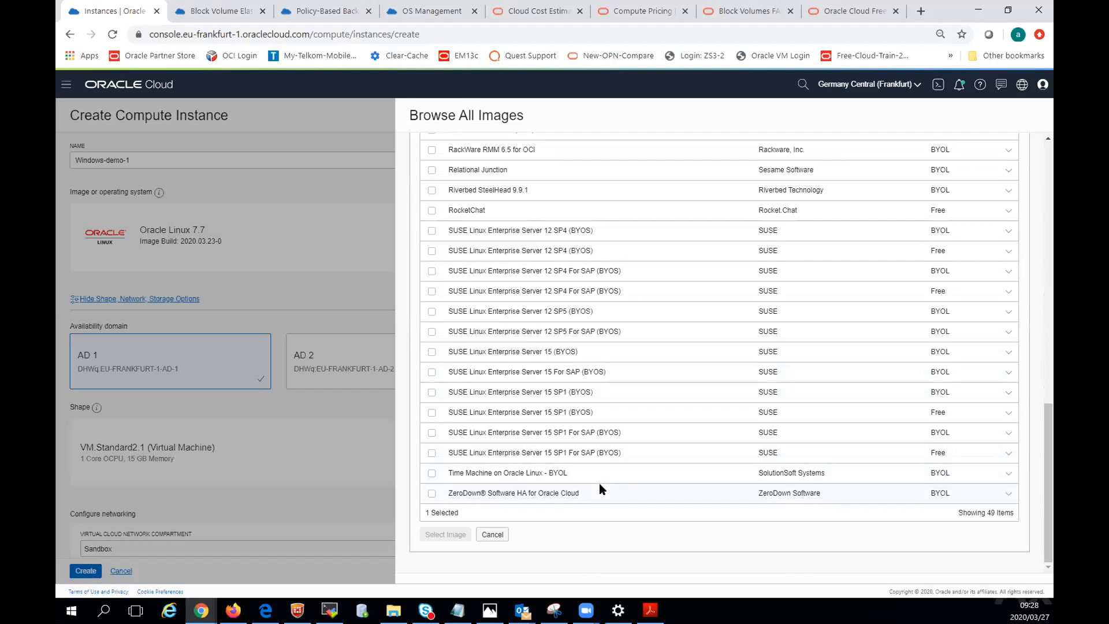
{"action": "scroll", "coordinate": [601, 491], "scroll_direction": "up", "scroll_amount": 15}
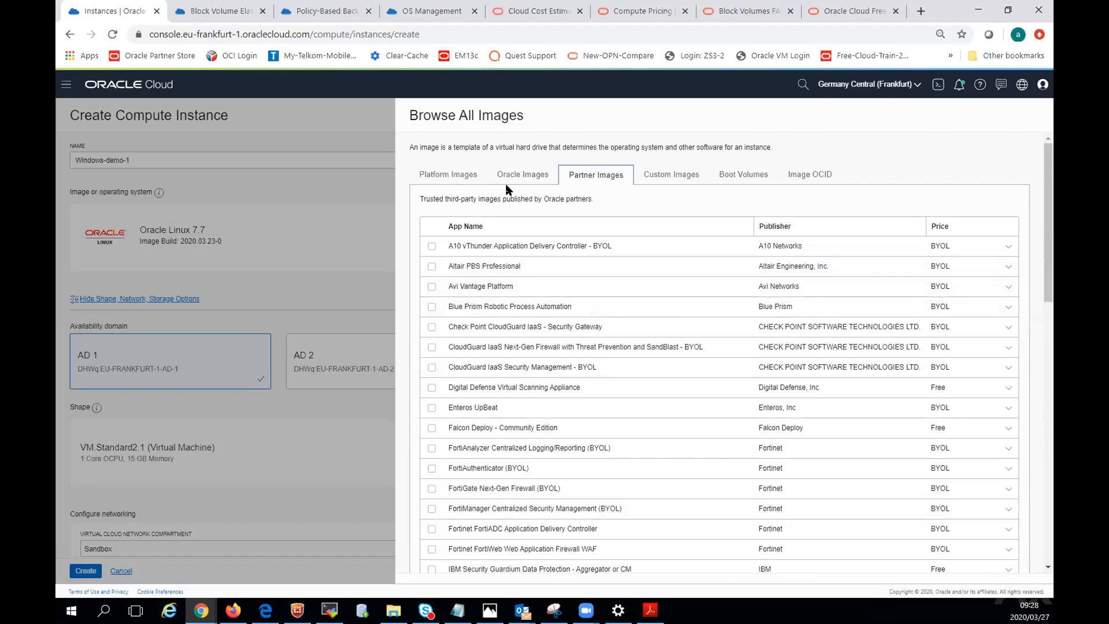
{"action": "left_click", "coordinate": [517, 172]}
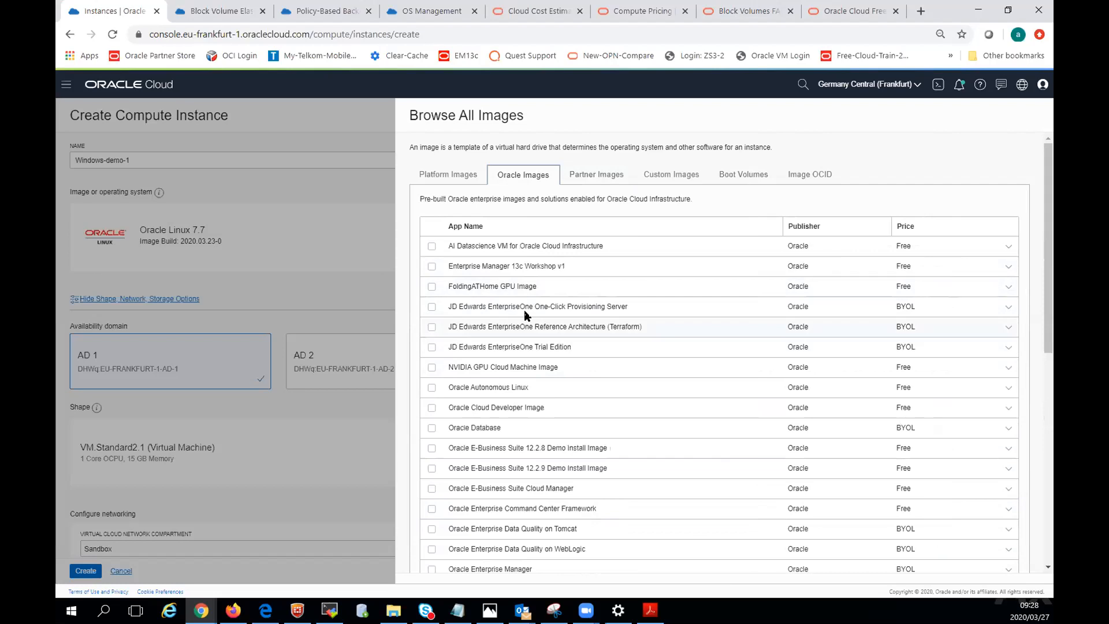
Mark the Windows Server 2016 Standard platform image and accept the Oracle and Microsoft Windows Terms of Use.
{"action": "left_click", "coordinate": [451, 176]}
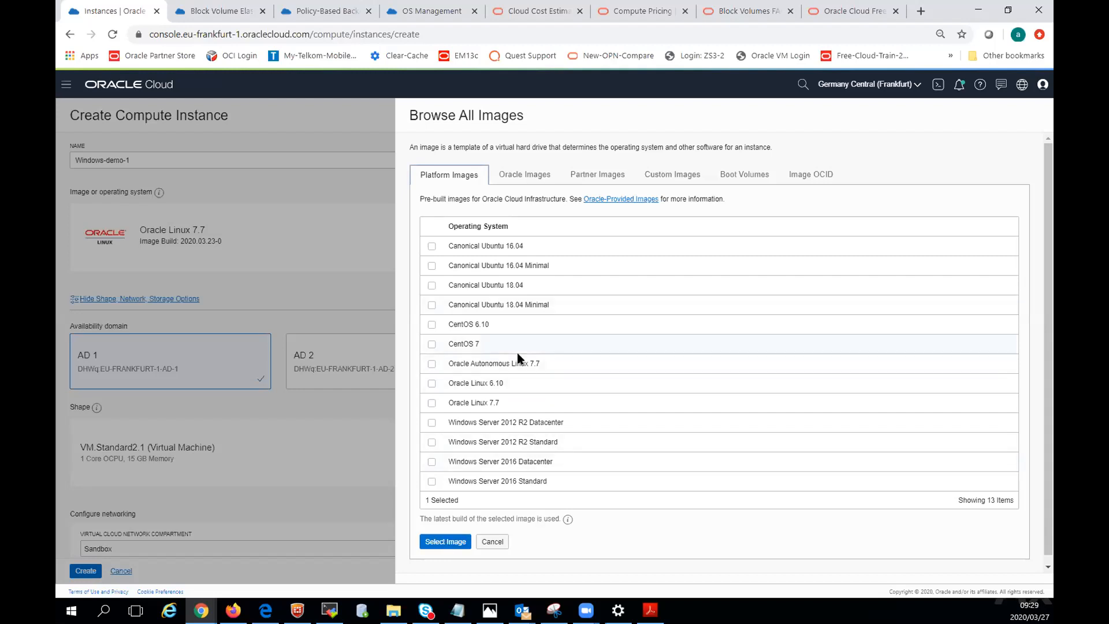
{"action": "scroll", "coordinate": [526, 354], "scroll_direction": "down", "scroll_amount": 1}
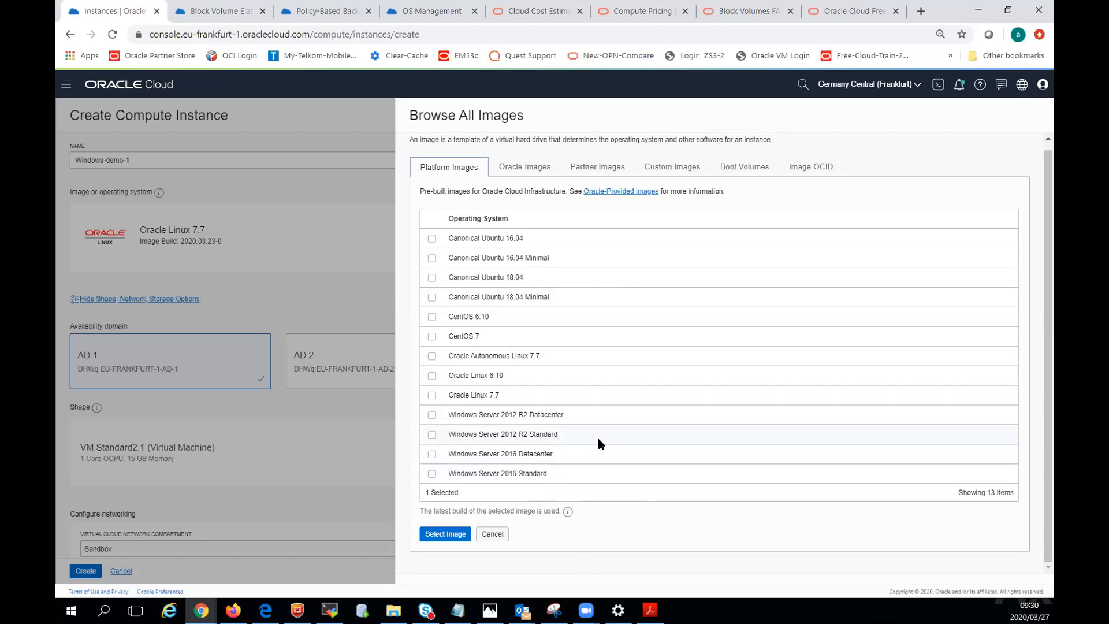
{"action": "left_click", "coordinate": [432, 475]}
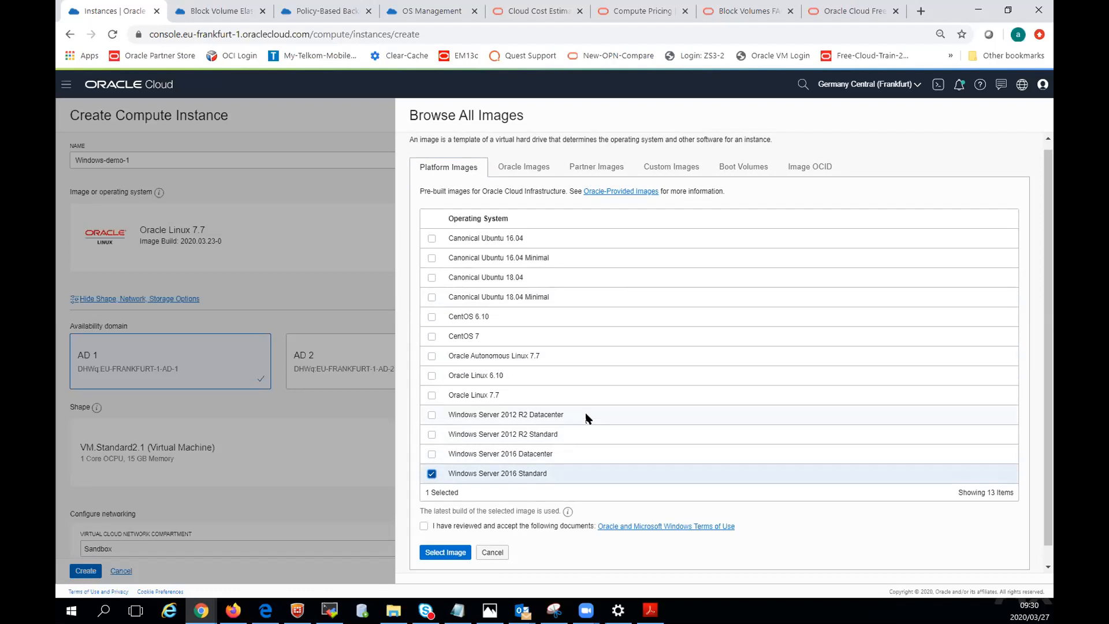
{"action": "left_click", "coordinate": [425, 527]}
Check the linked Oracle and Microsoft Windows Terms of Use page, close it and apply the Windows Server 2016 Standard image.
{"action": "right_click", "coordinate": [649, 525]}
{"action": "left_click", "coordinate": [705, 420]}
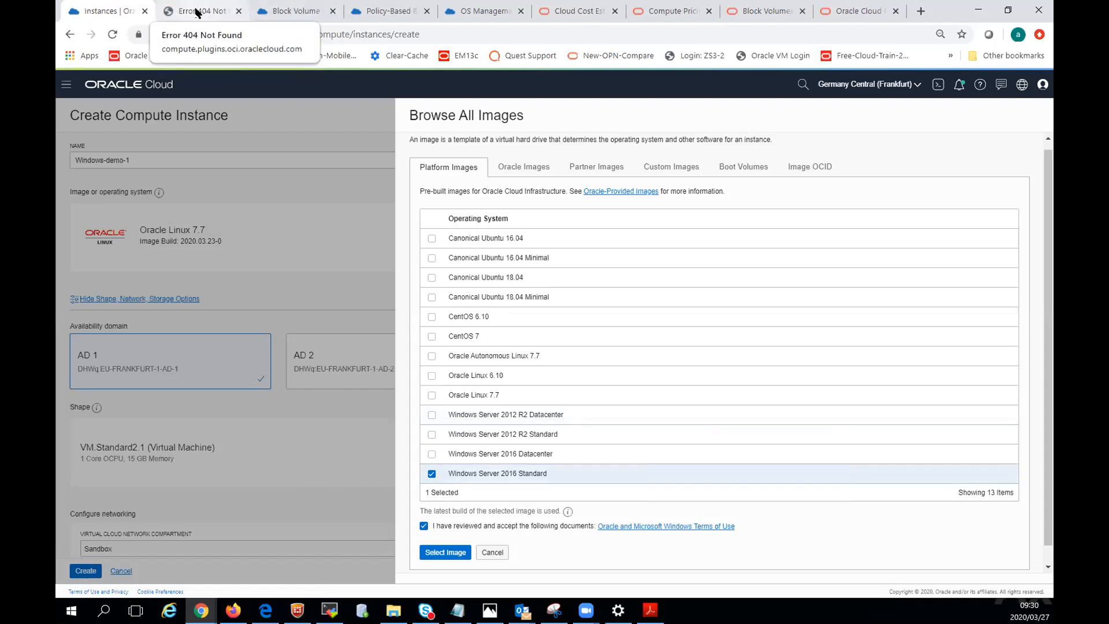
{"action": "left_click", "coordinate": [197, 13]}
{"action": "left_click", "coordinate": [239, 11]}
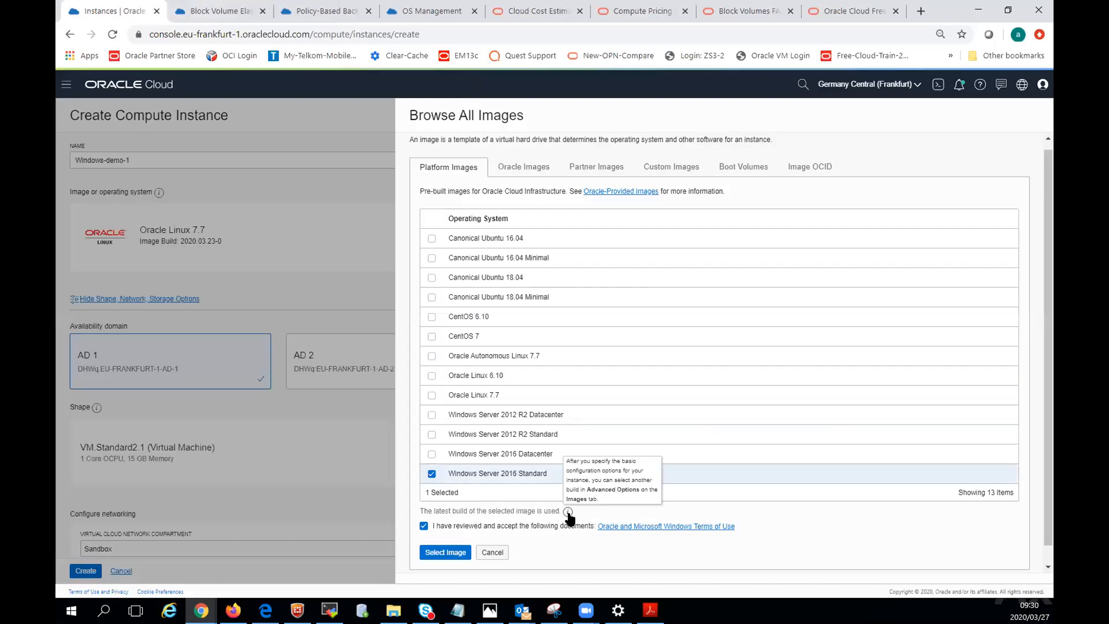
{"action": "left_click", "coordinate": [450, 556]}
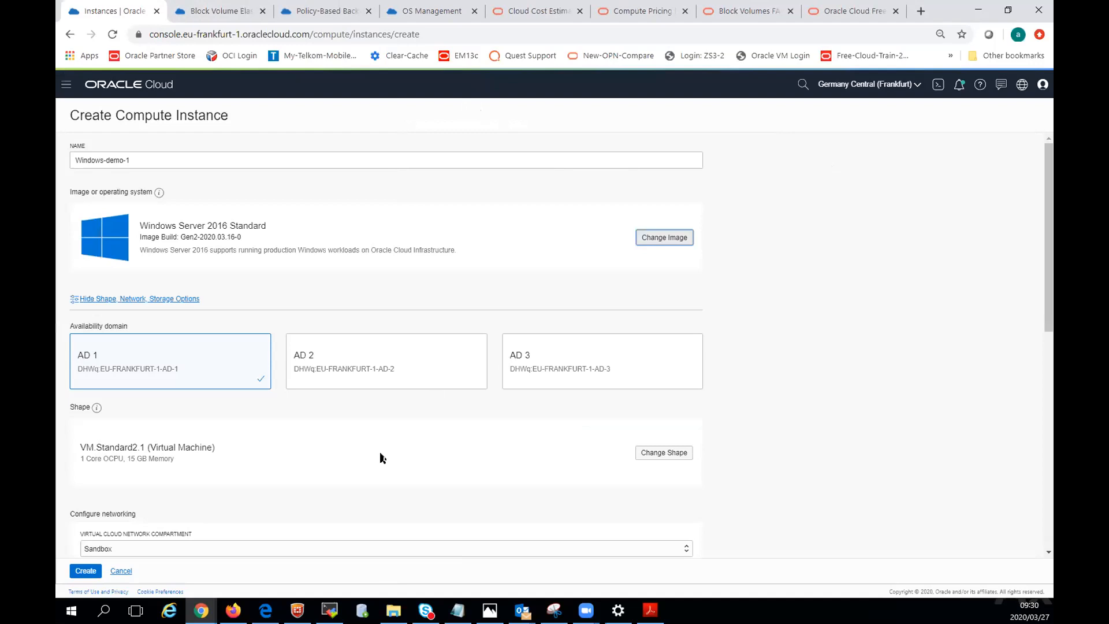
Try availability domains AD 2 and AD 3 for Windows-demo-1, and set it back to AD 1.
{"action": "scroll", "coordinate": [380, 458], "scroll_direction": "down", "scroll_amount": 2}
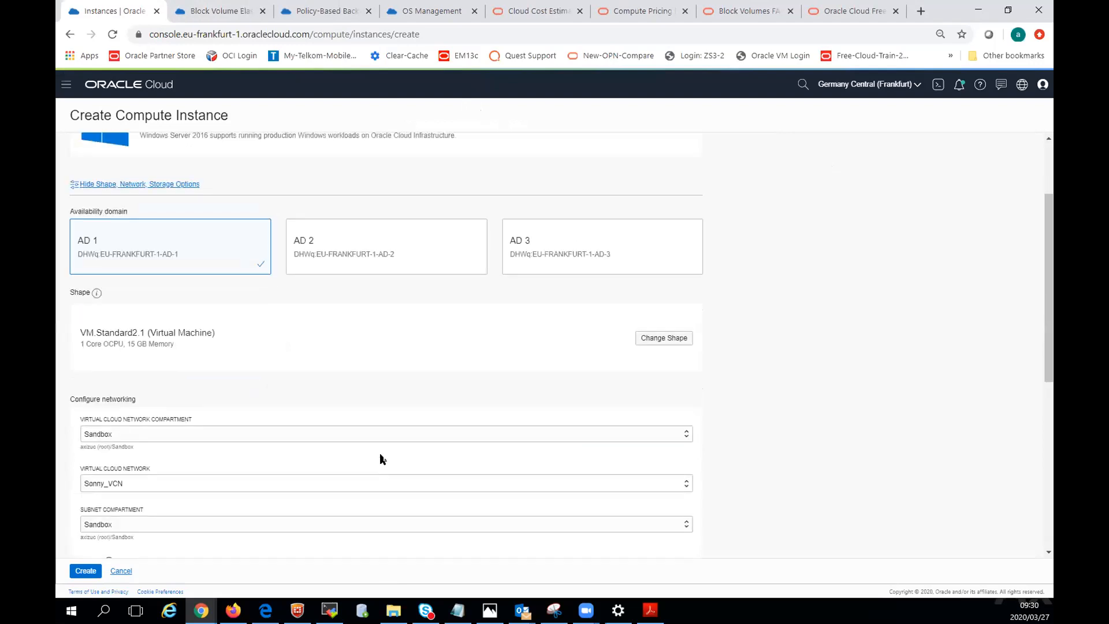
{"action": "scroll", "coordinate": [248, 403], "scroll_direction": "up", "scroll_amount": 2}
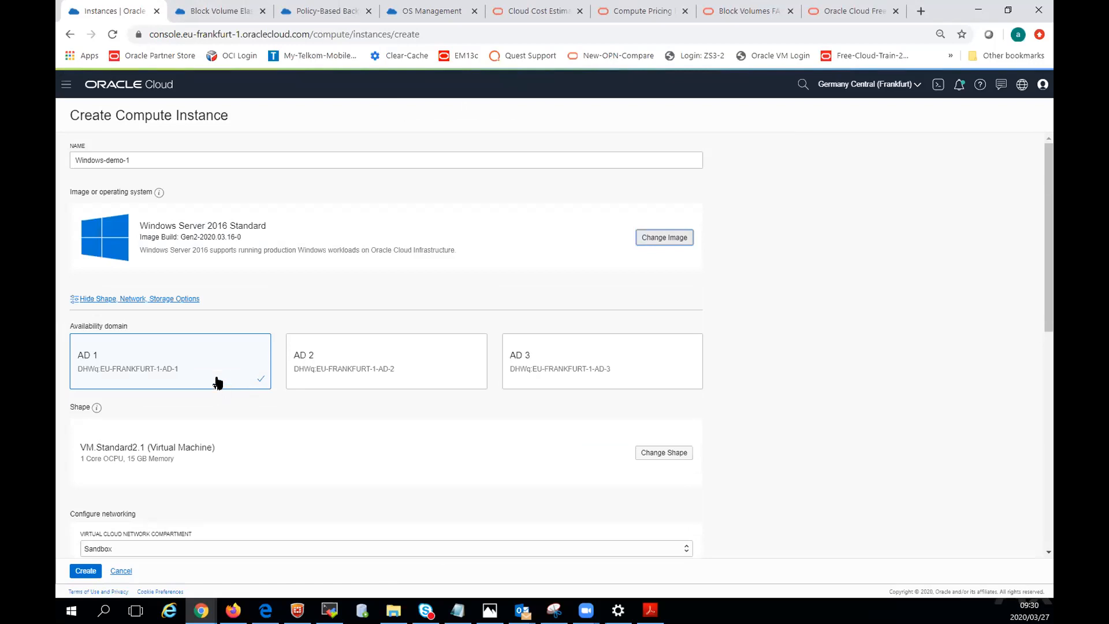
{"action": "left_click", "coordinate": [353, 363]}
{"action": "left_click", "coordinate": [629, 351]}
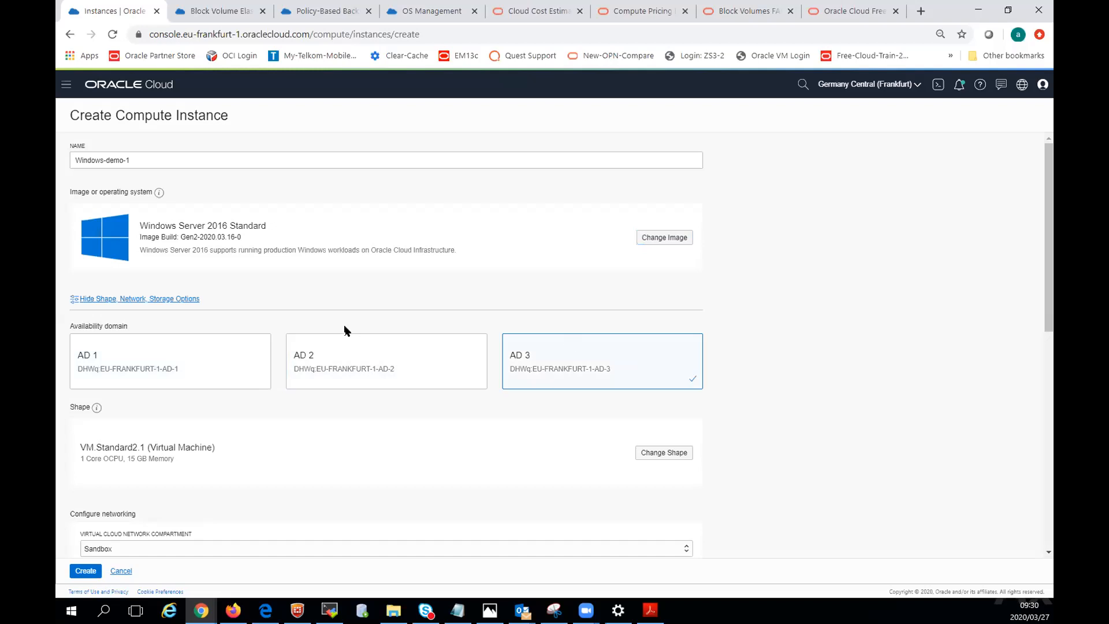
{"action": "left_click", "coordinate": [169, 367]}
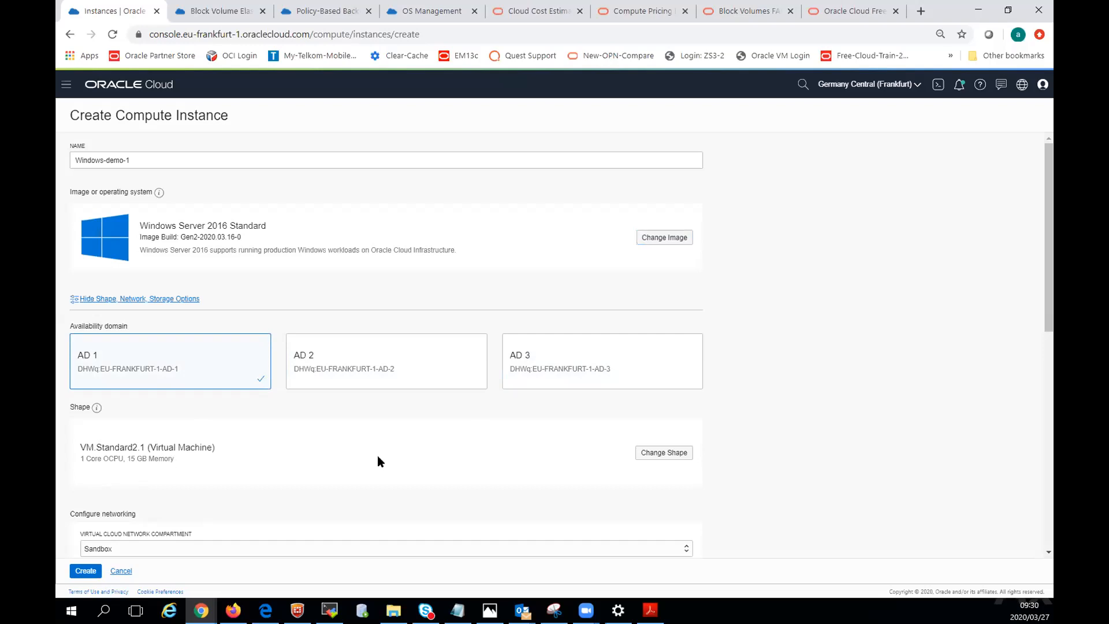
Confirm the VM.Standard2.1 virtual machine shape and set the instance's virtual cloud network to SandboxVCN.
{"action": "left_click", "coordinate": [678, 454]}
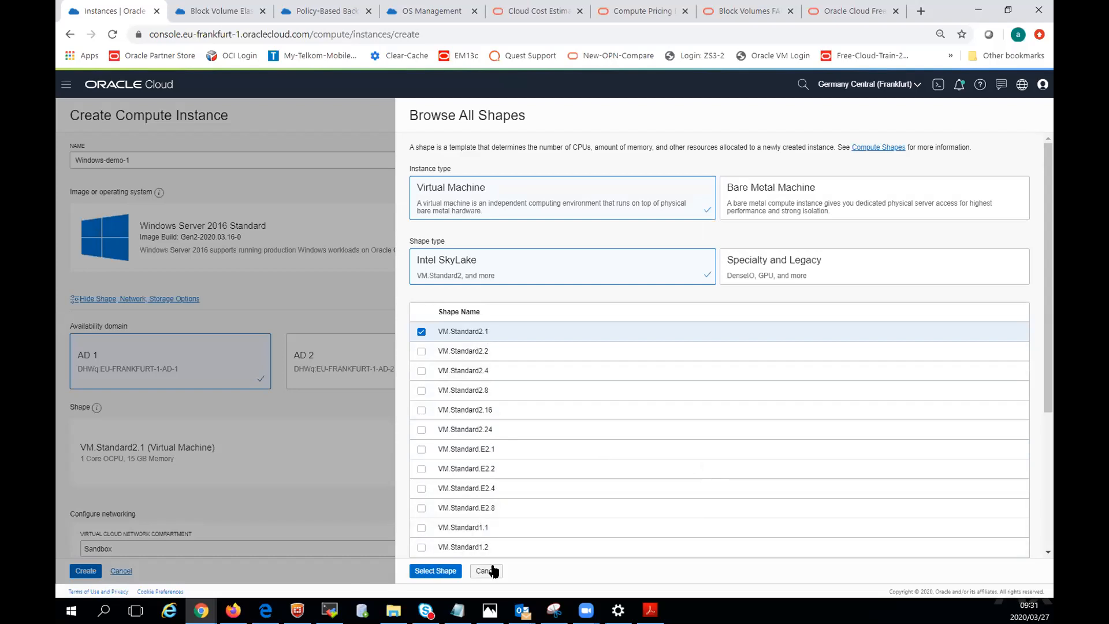
{"action": "left_click", "coordinate": [434, 570]}
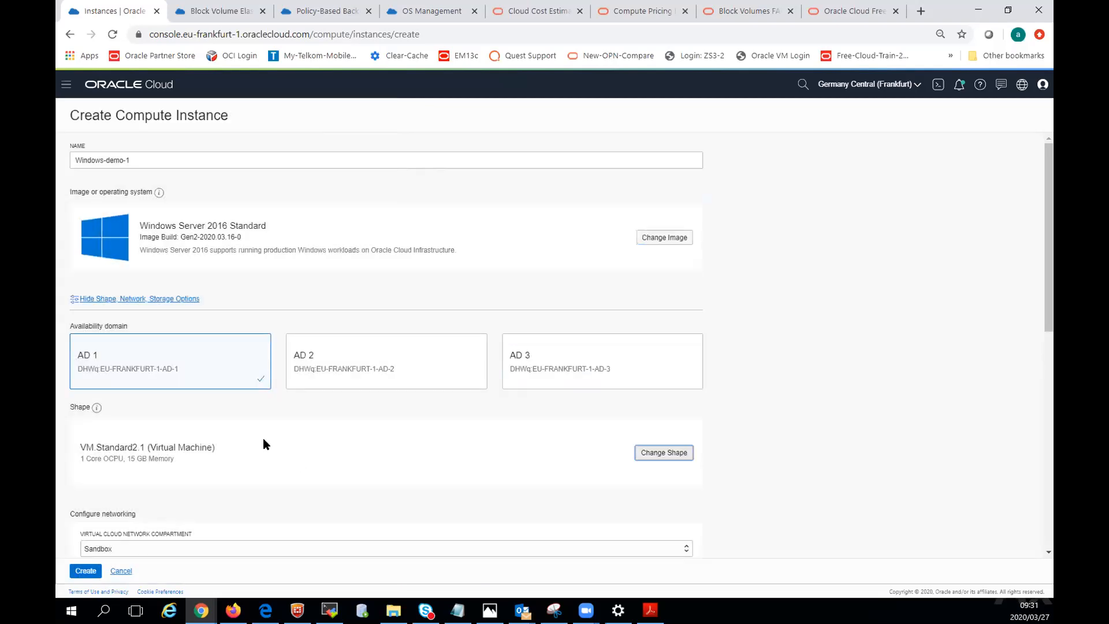
{"action": "scroll", "coordinate": [320, 458], "scroll_direction": "down", "scroll_amount": 2}
{"action": "scroll", "coordinate": [320, 457], "scroll_direction": "down", "scroll_amount": 5}
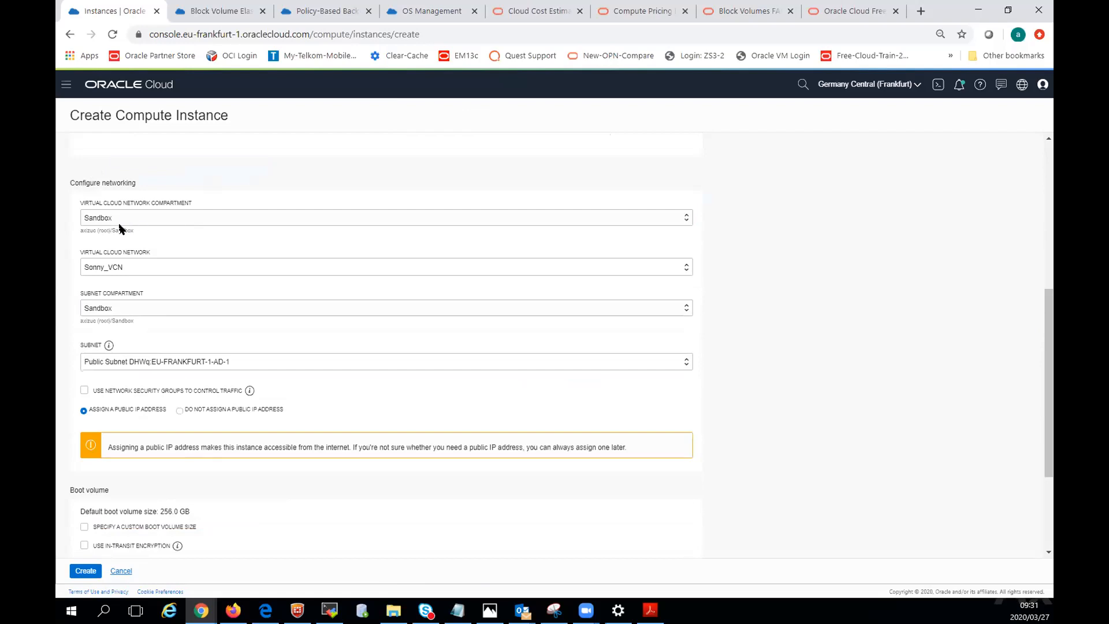
{"action": "left_click", "coordinate": [120, 269]}
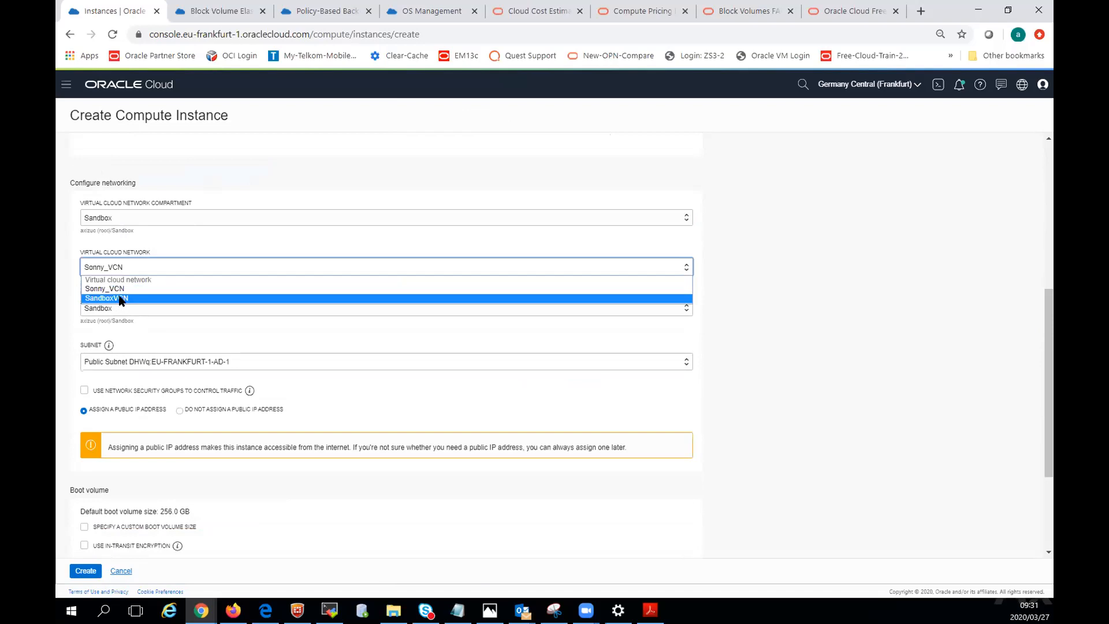
{"action": "left_click", "coordinate": [120, 298]}
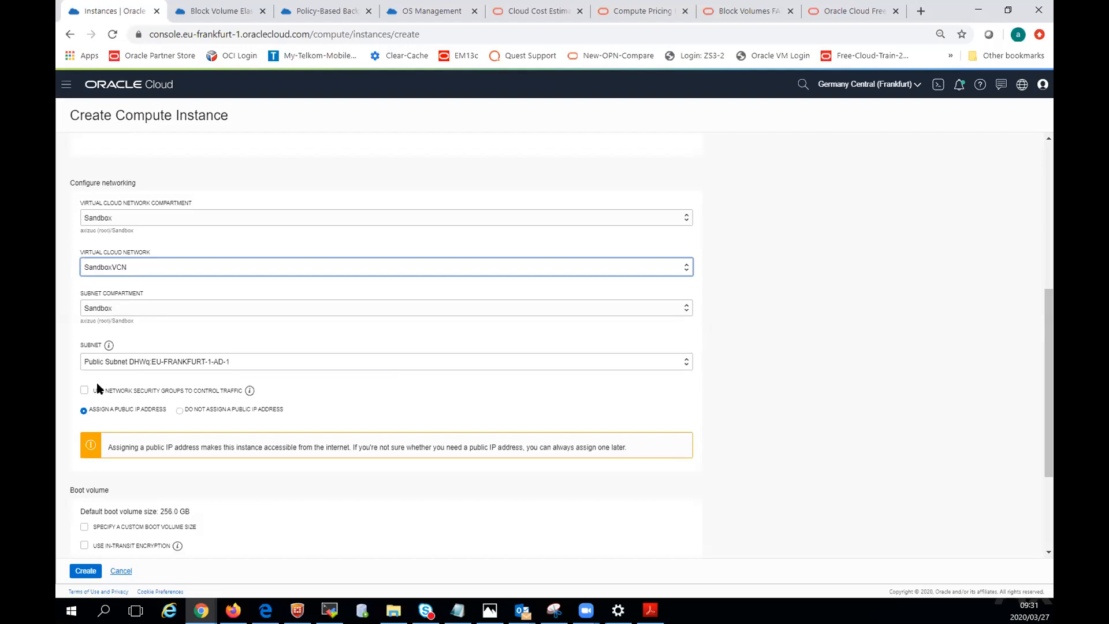
Review the network security group and custom boot volume size options, keep the default size, and create the Windows-demo-1 instance.
{"action": "scroll", "coordinate": [354, 388], "scroll_direction": "down", "scroll_amount": 2}
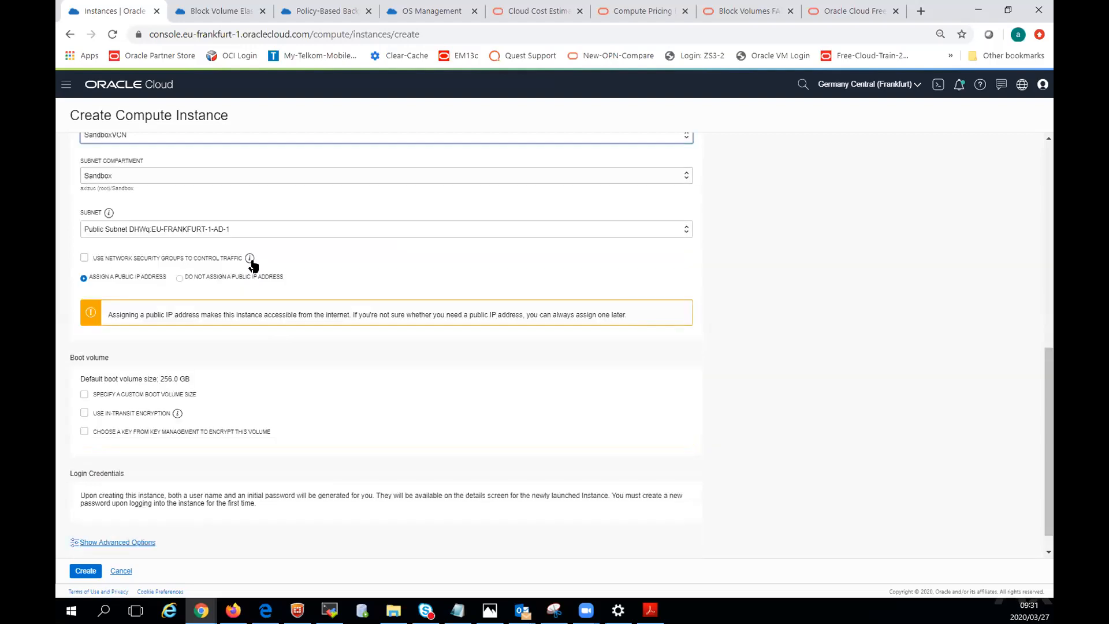
{"action": "mouse_move", "coordinate": [250, 259]}
{"action": "scroll", "coordinate": [379, 388], "scroll_direction": "down", "scroll_amount": 1}
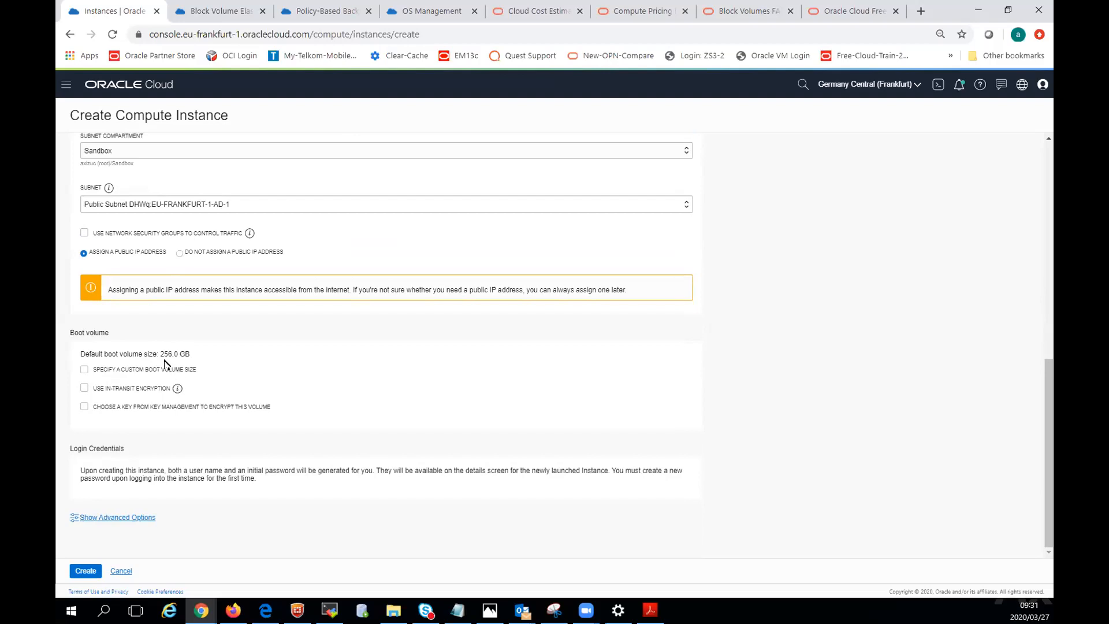
{"action": "left_click", "coordinate": [84, 371]}
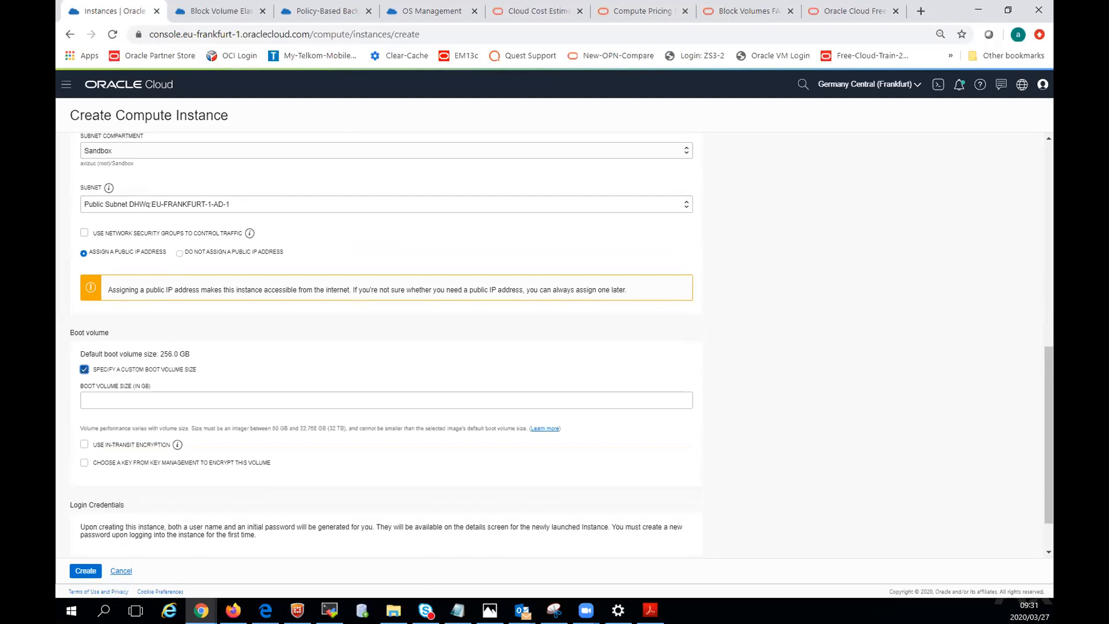
{"action": "left_click", "coordinate": [82, 371]}
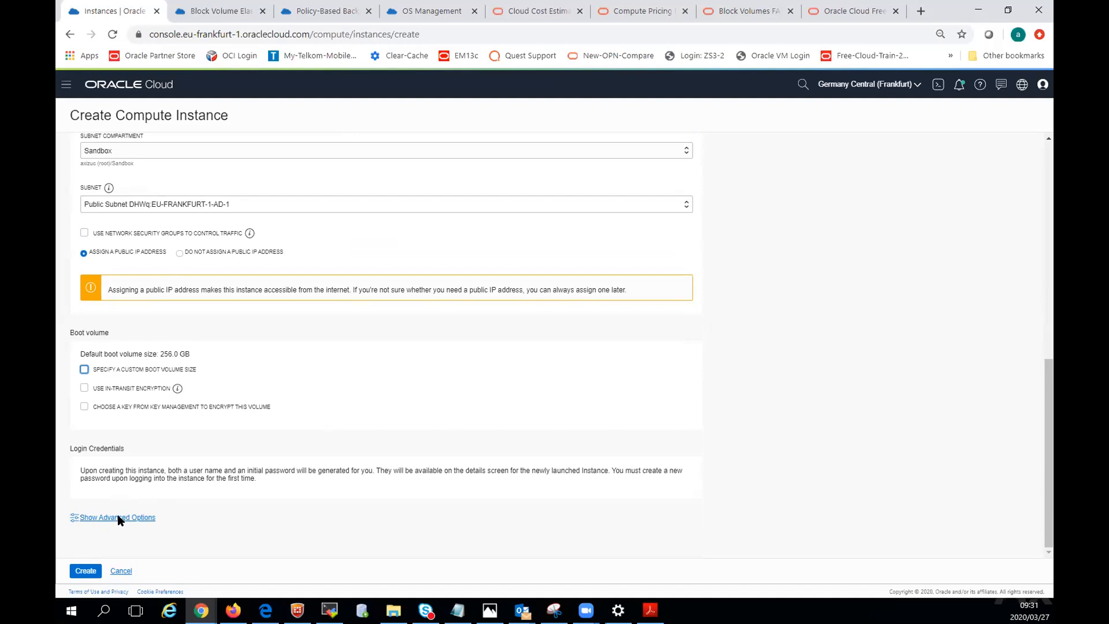
{"action": "left_click", "coordinate": [85, 572]}
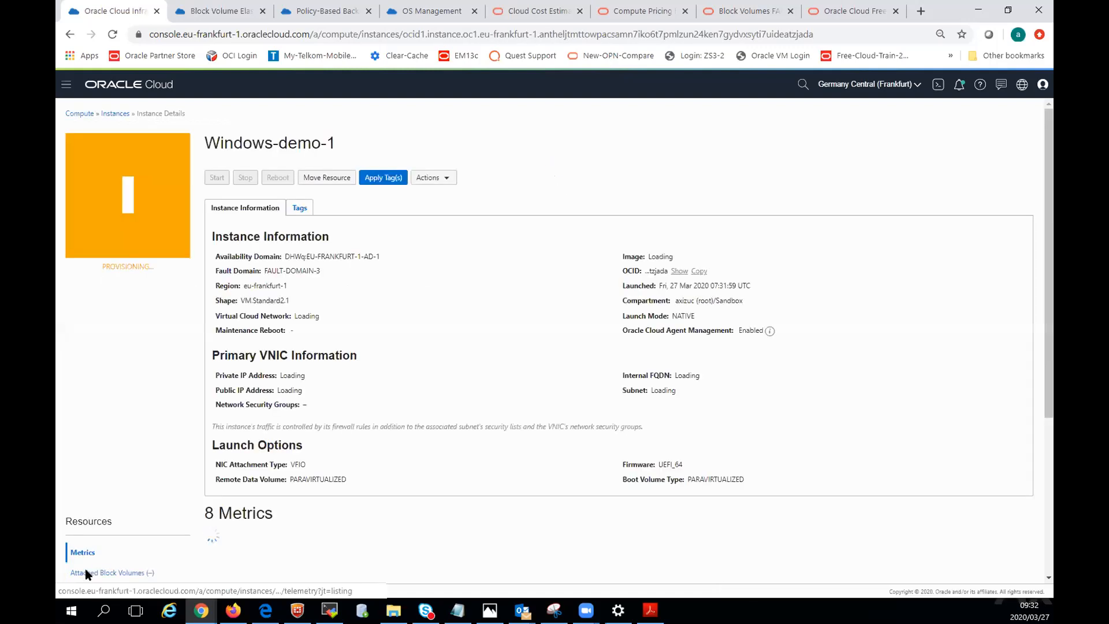
Return to the instances list, open the details of linux-demo-instance-1 and copy its public IP address.
{"action": "left_click", "coordinate": [114, 113]}
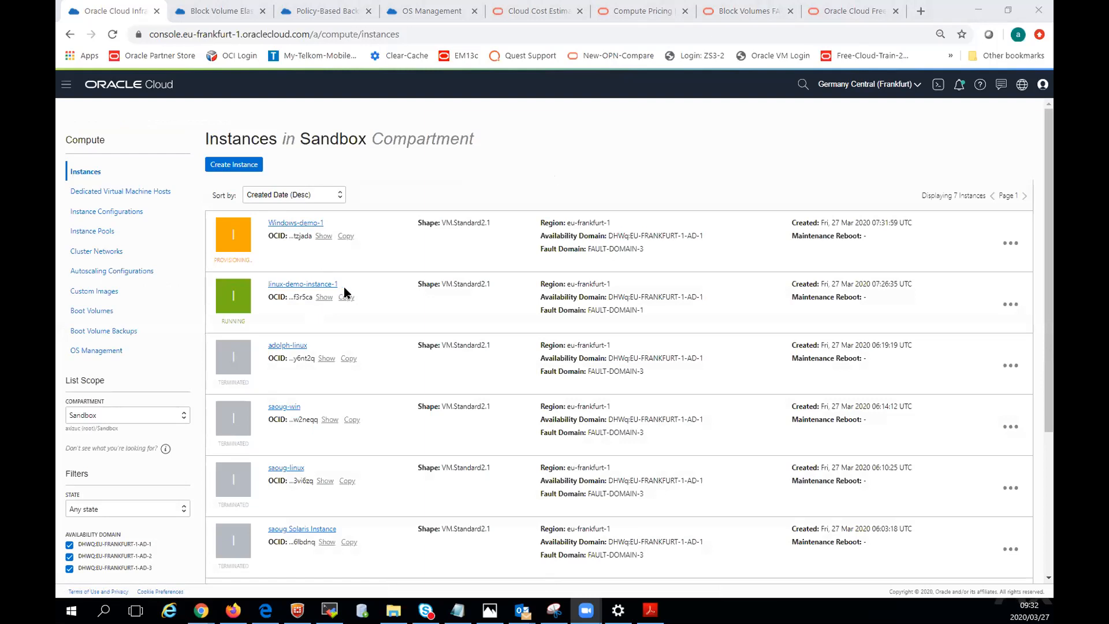
{"action": "left_click", "coordinate": [310, 284]}
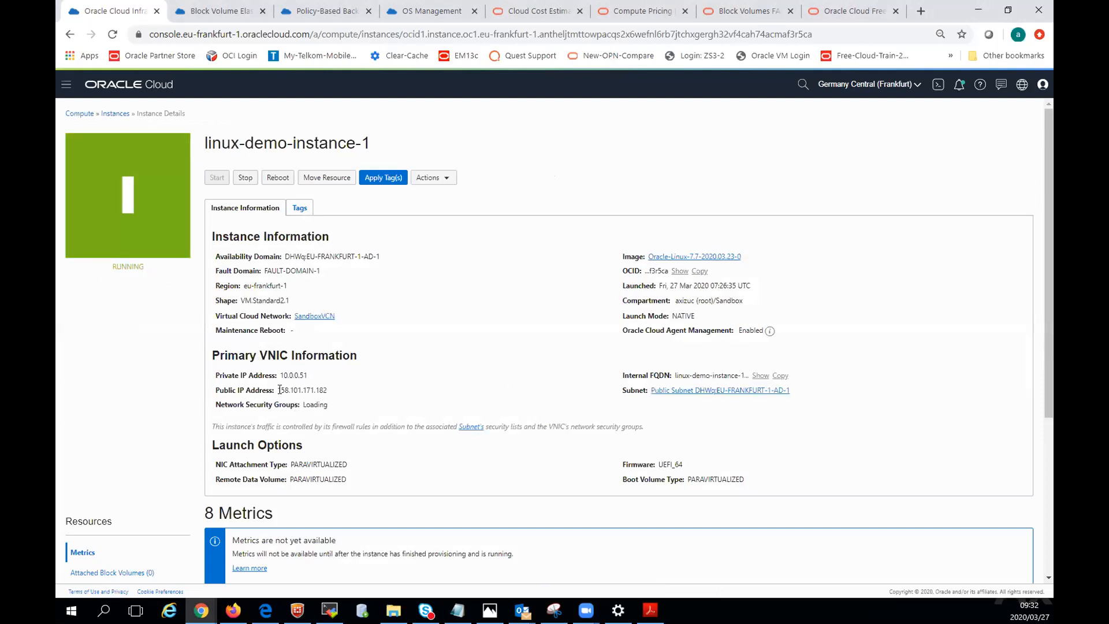
{"action": "left_click_drag", "start_coordinate": [277, 389], "coordinate": [321, 390]}
{"action": "right_click", "coordinate": [322, 390]}
{"action": "left_click", "coordinate": [341, 403]}
Switch to MobaXterm and set up a new SSH session to remote host 158.101.171.182 with the username opc.
{"action": "left_click", "coordinate": [329, 610]}
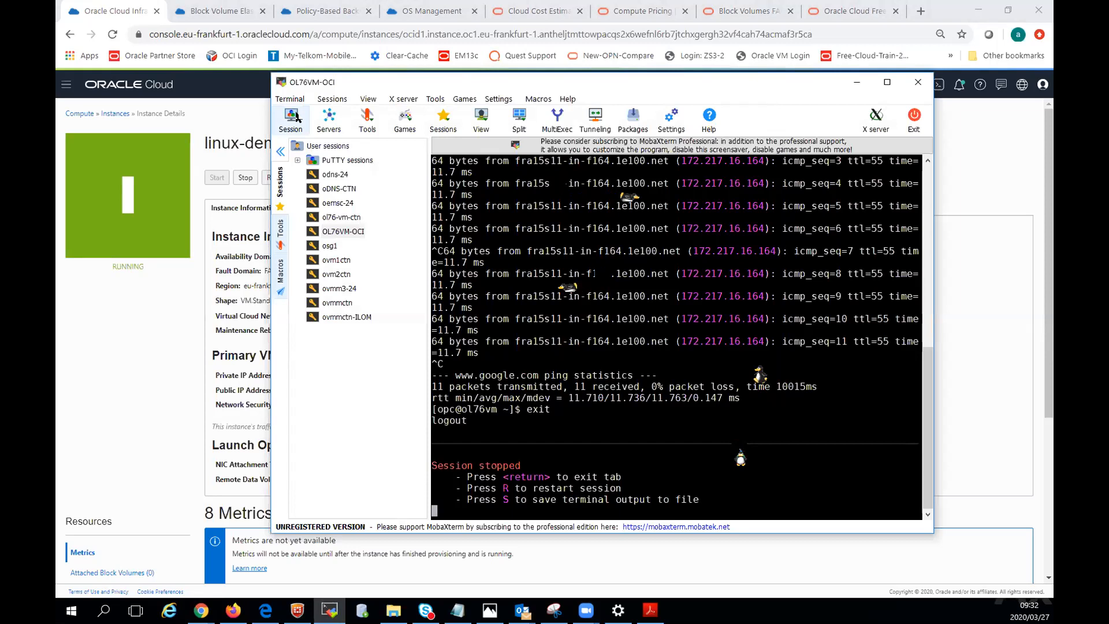
{"action": "left_click", "coordinate": [332, 100]}
{"action": "left_click", "coordinate": [333, 113]}
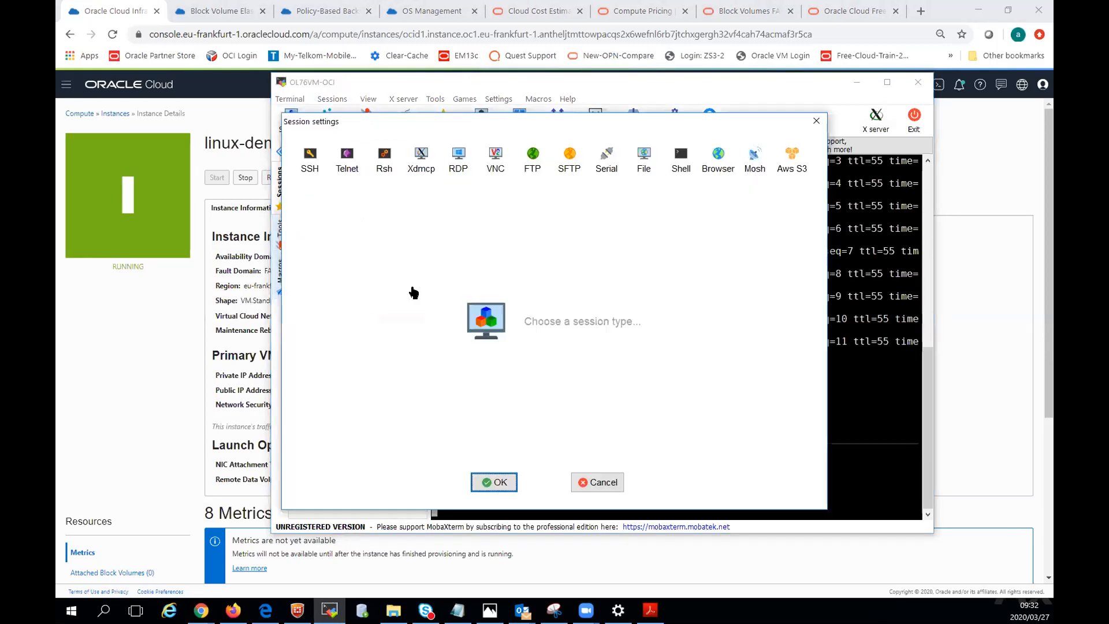
{"action": "left_click", "coordinate": [310, 157]}
{"action": "left_click", "coordinate": [396, 237]}
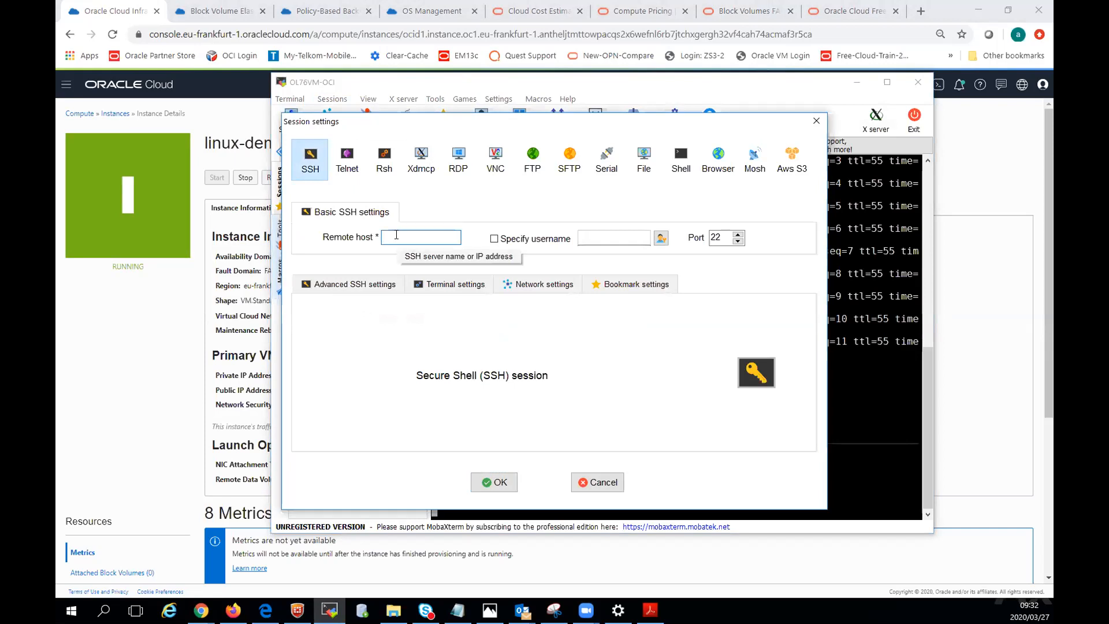
{"action": "key", "text": "ctrl+v"}
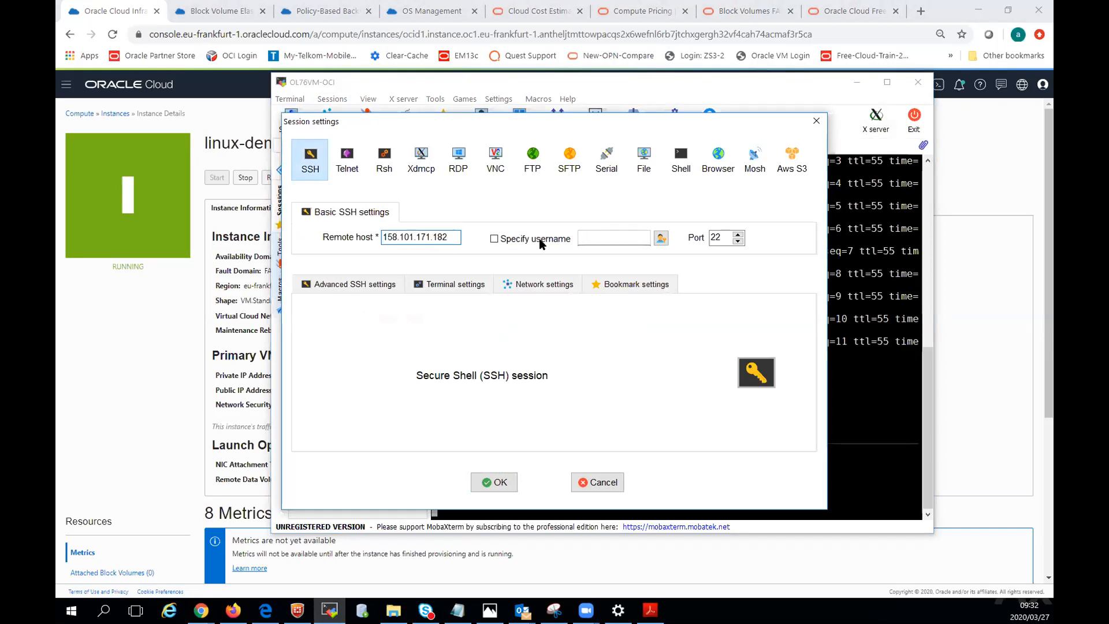
{"action": "left_click", "coordinate": [495, 239]}
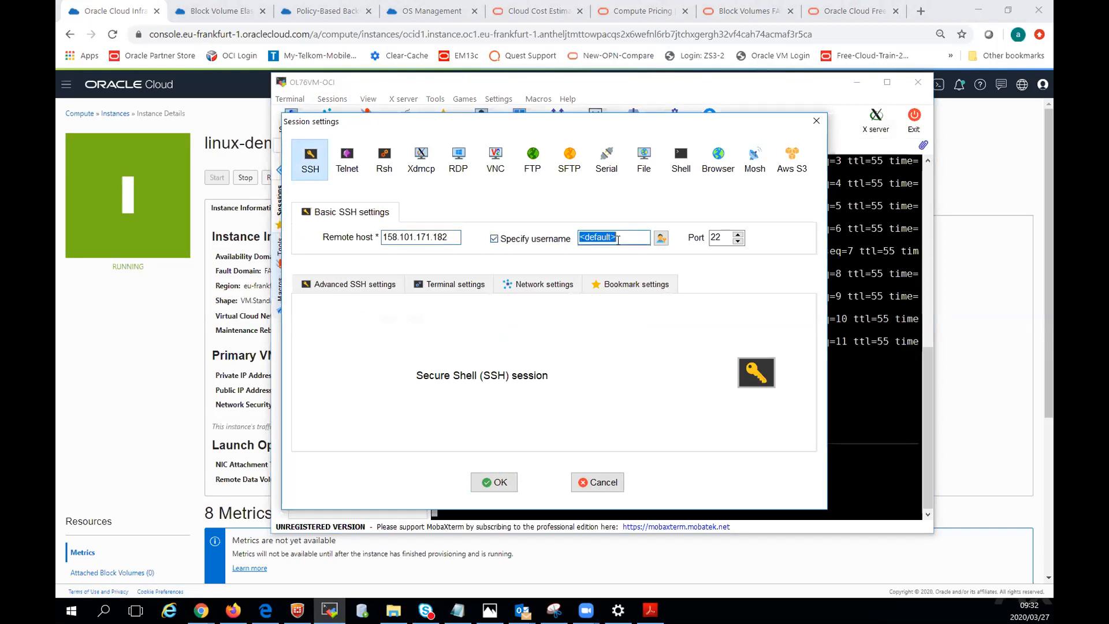
{"action": "type", "text": "opc"}
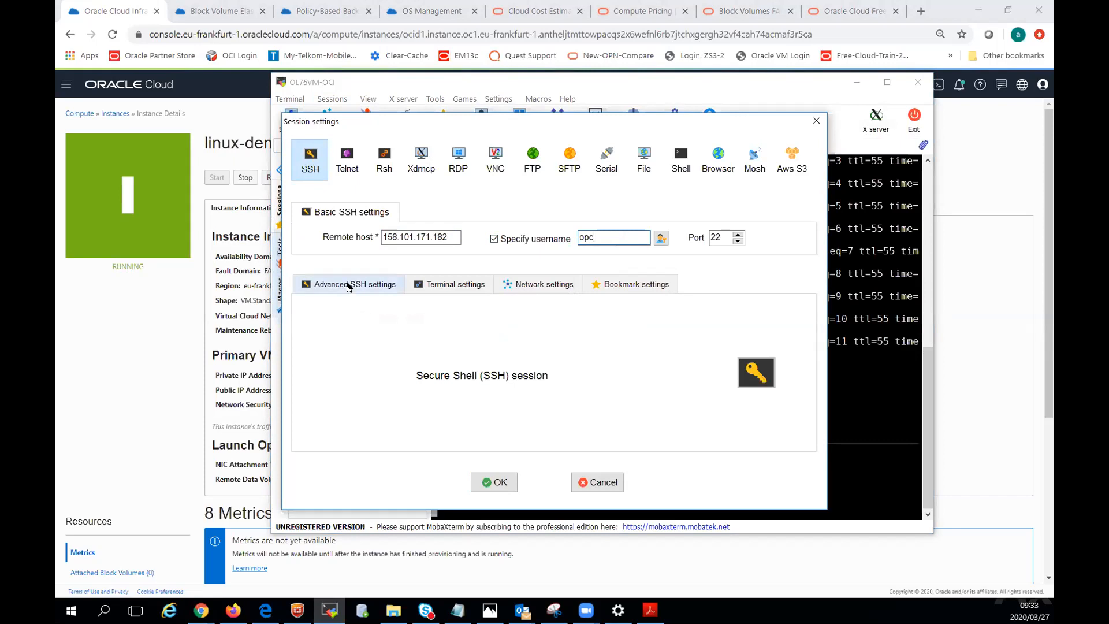
Enable private key use for the SSH session and load the privateKey file from the Credentials.Dec-2018 folder.
{"action": "left_click", "coordinate": [349, 285]}
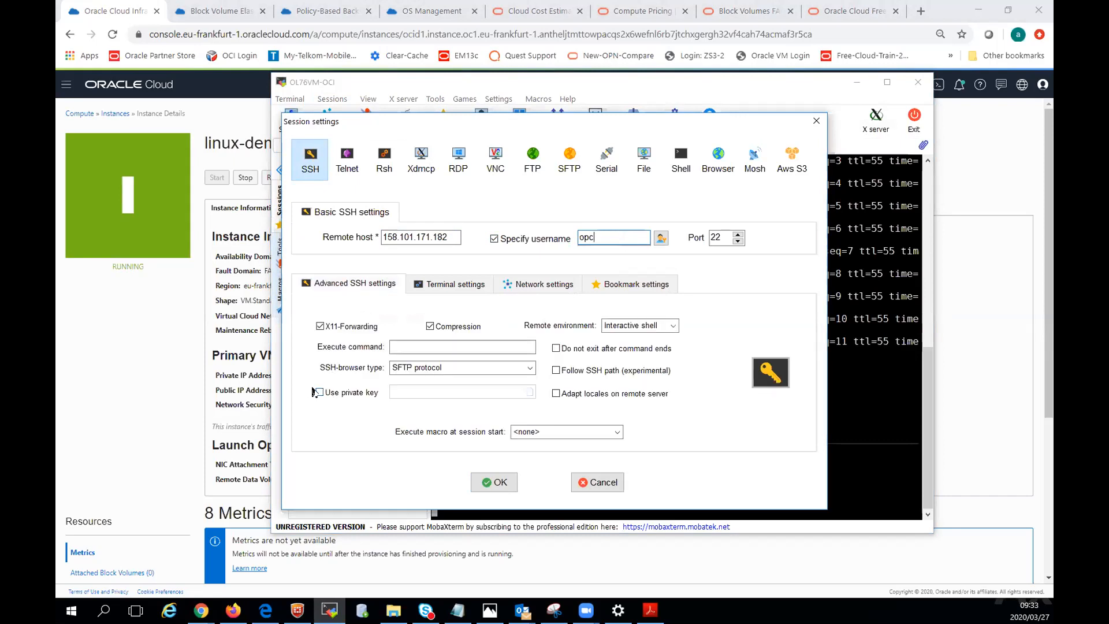
{"action": "left_click", "coordinate": [320, 392]}
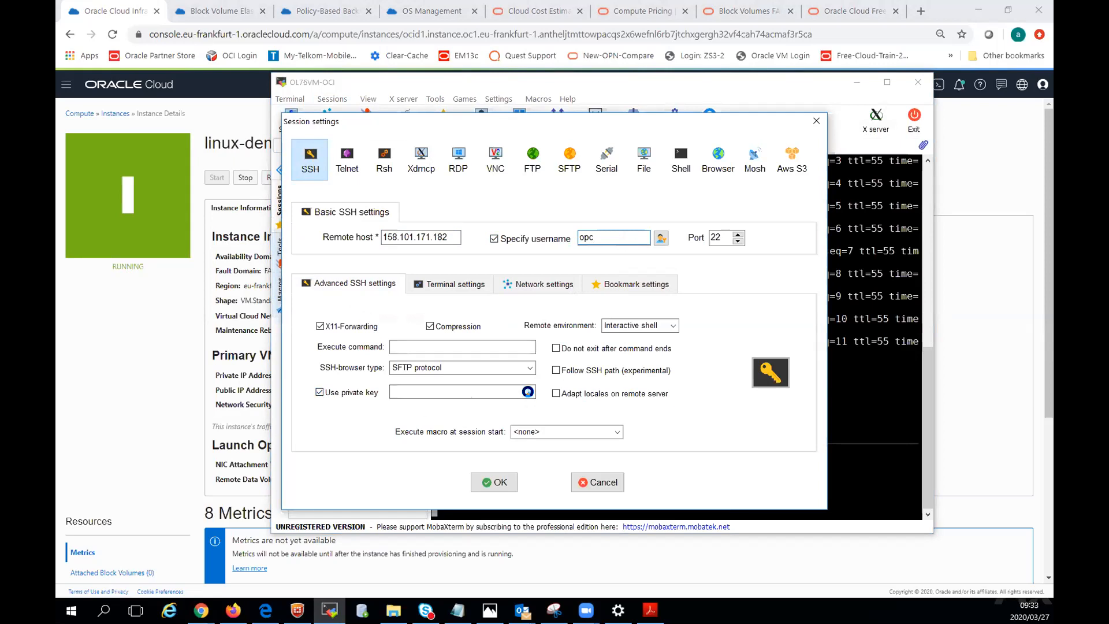
{"action": "left_click", "coordinate": [529, 391]}
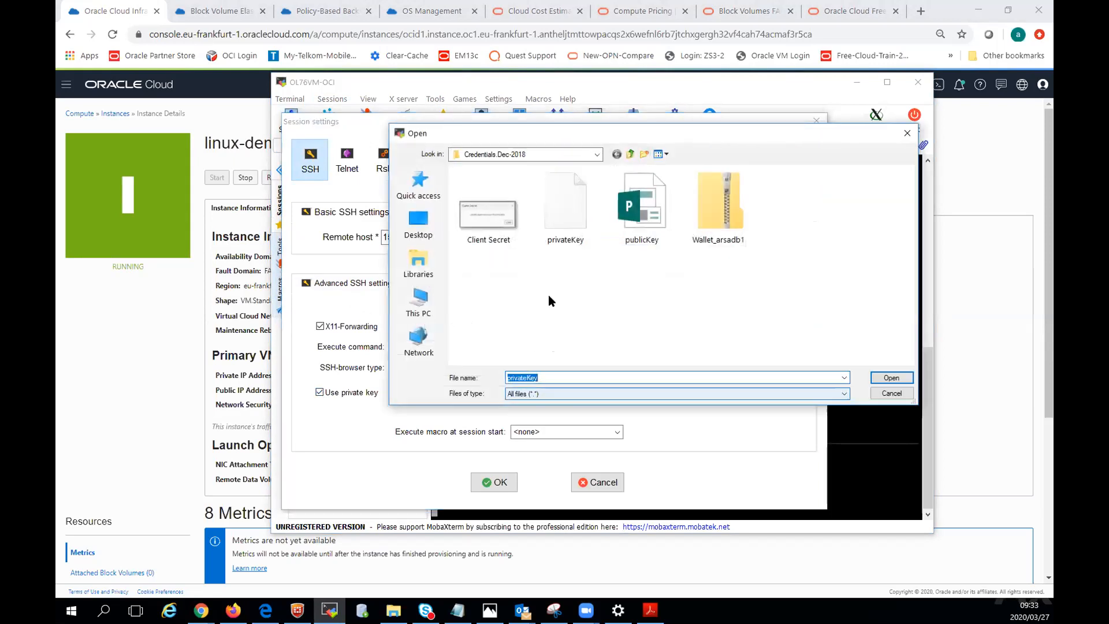
{"action": "left_click", "coordinate": [565, 208]}
{"action": "left_click", "coordinate": [890, 378]}
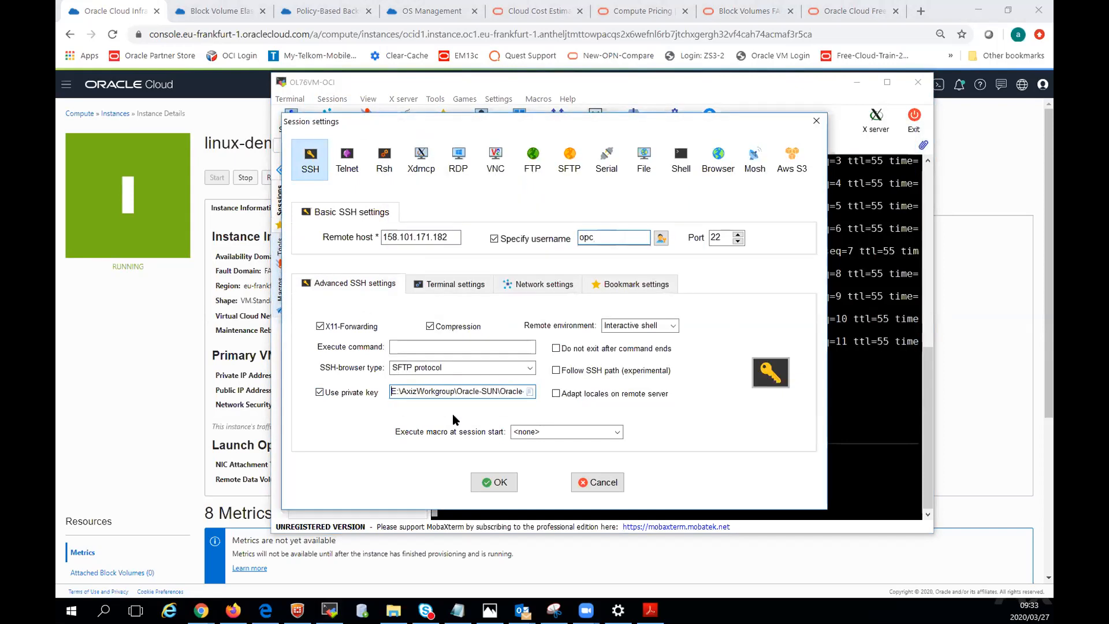
Name the SSH session linux-demo-1 and connect to the Linux instance.
{"action": "left_click", "coordinate": [633, 287]}
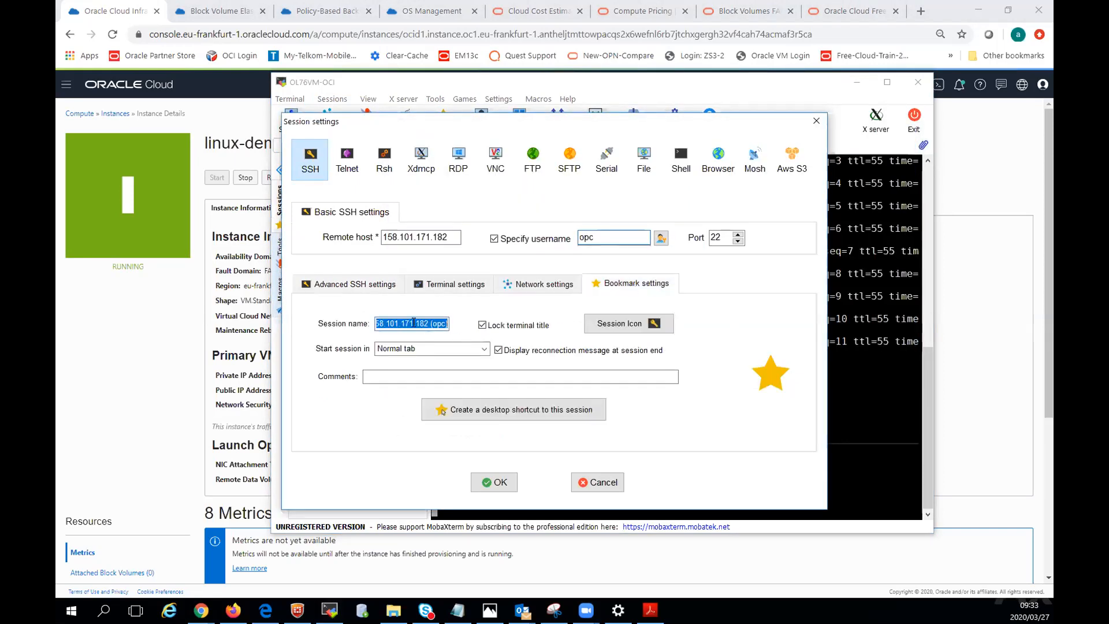
{"action": "type", "text": "li"}
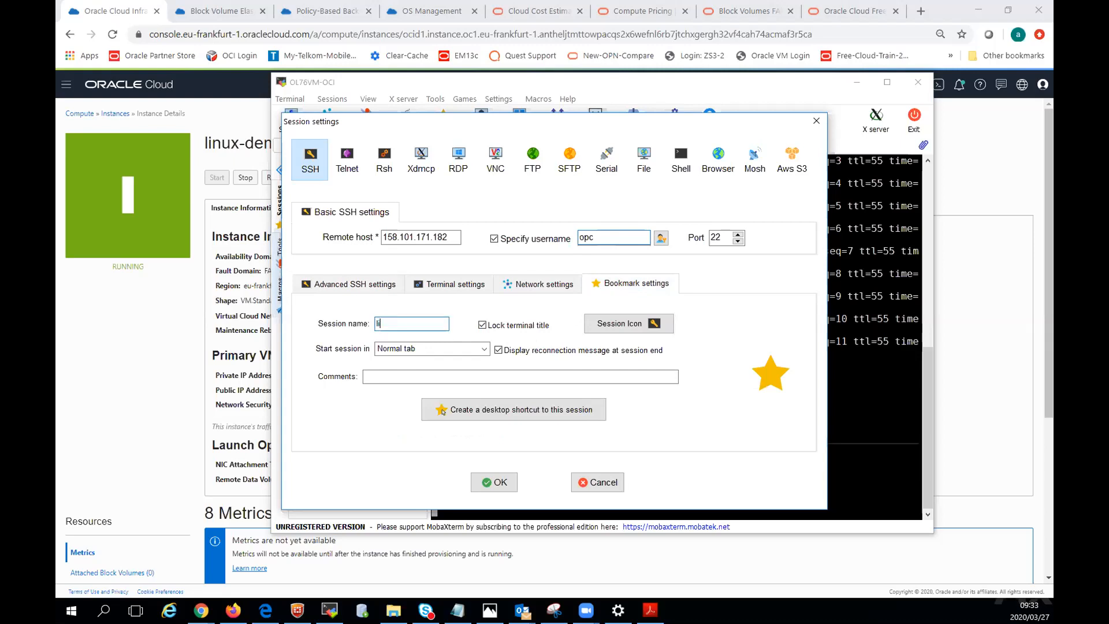
{"action": "type", "text": "nux-demo-1"}
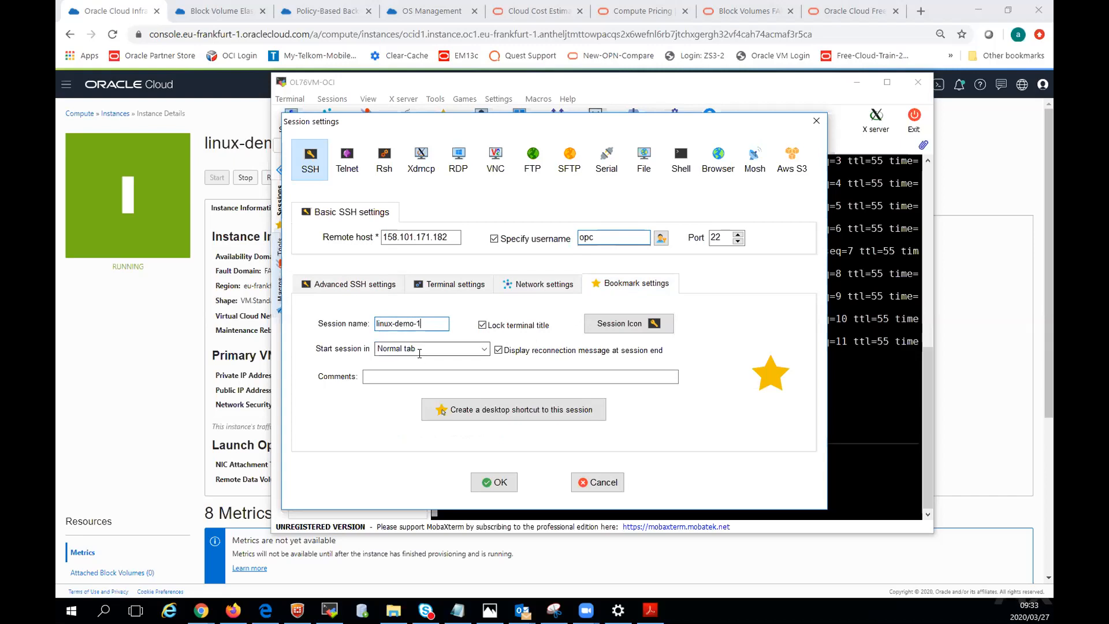
{"action": "left_click", "coordinate": [493, 484]}
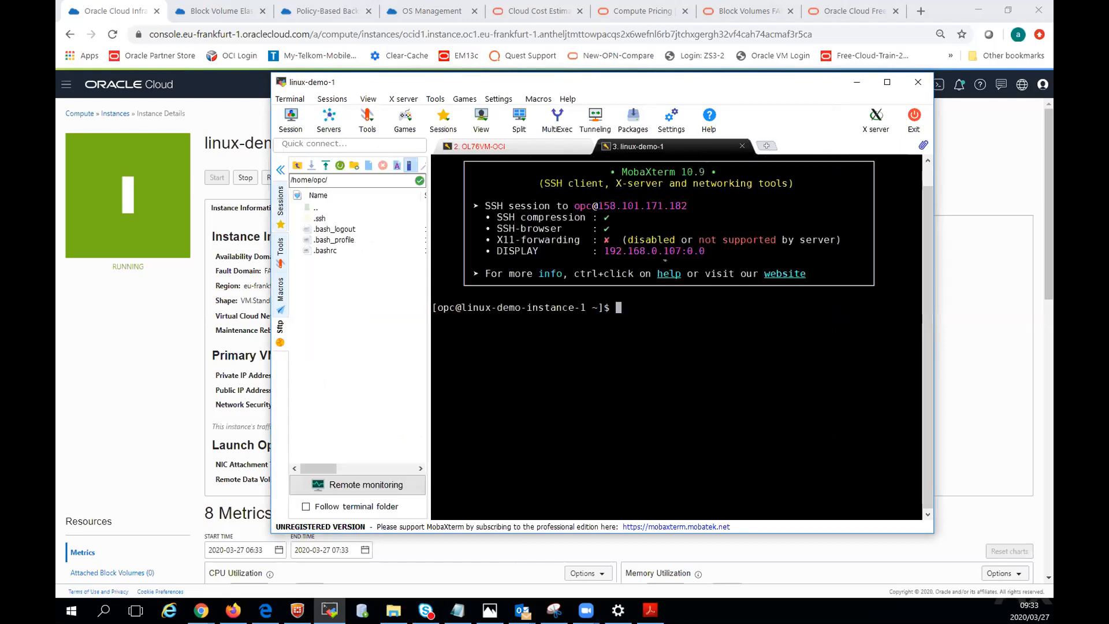
Run df -h on the Linux instance to list its file system disk usage.
{"action": "type", "text": "d"}
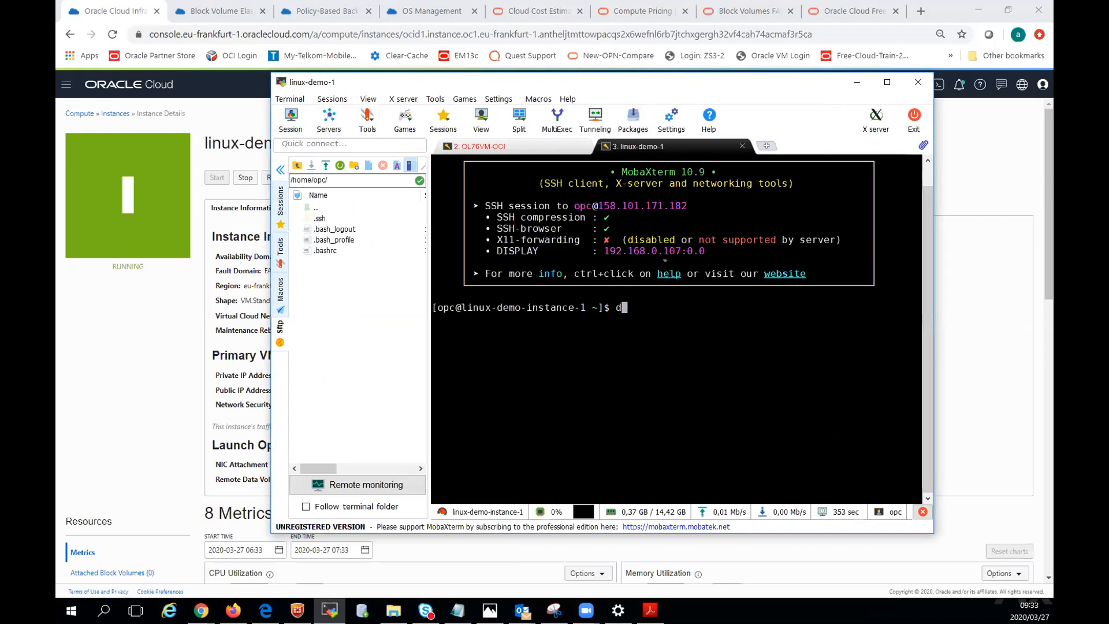
{"action": "type", "text": "f -h"}
{"action": "key", "text": "Return"}
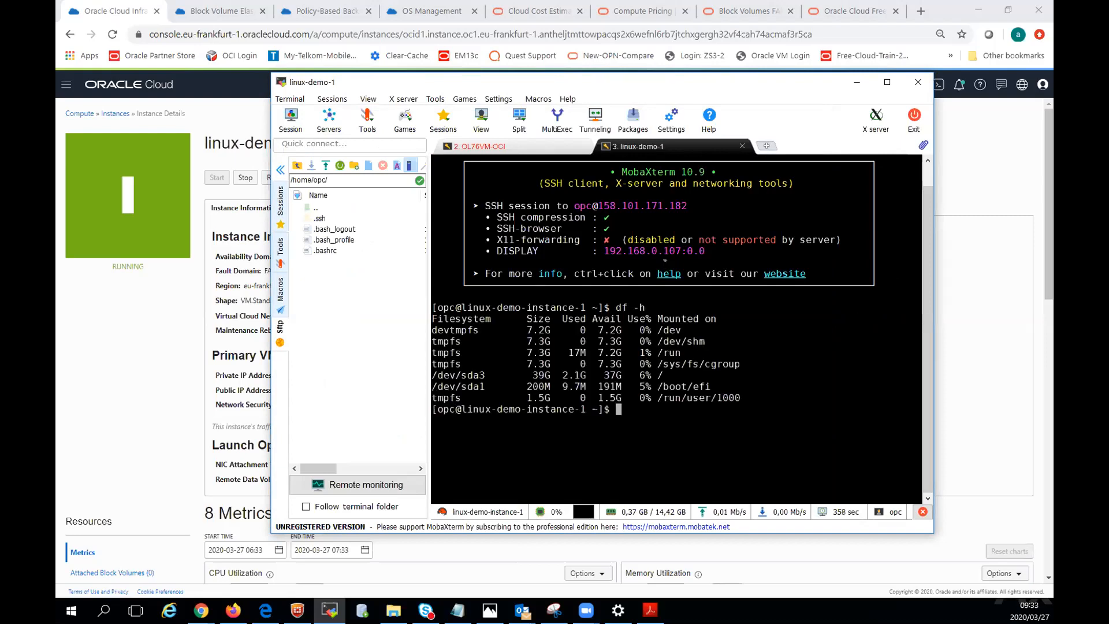
{"action": "type", "text": "ping www.google.com"}
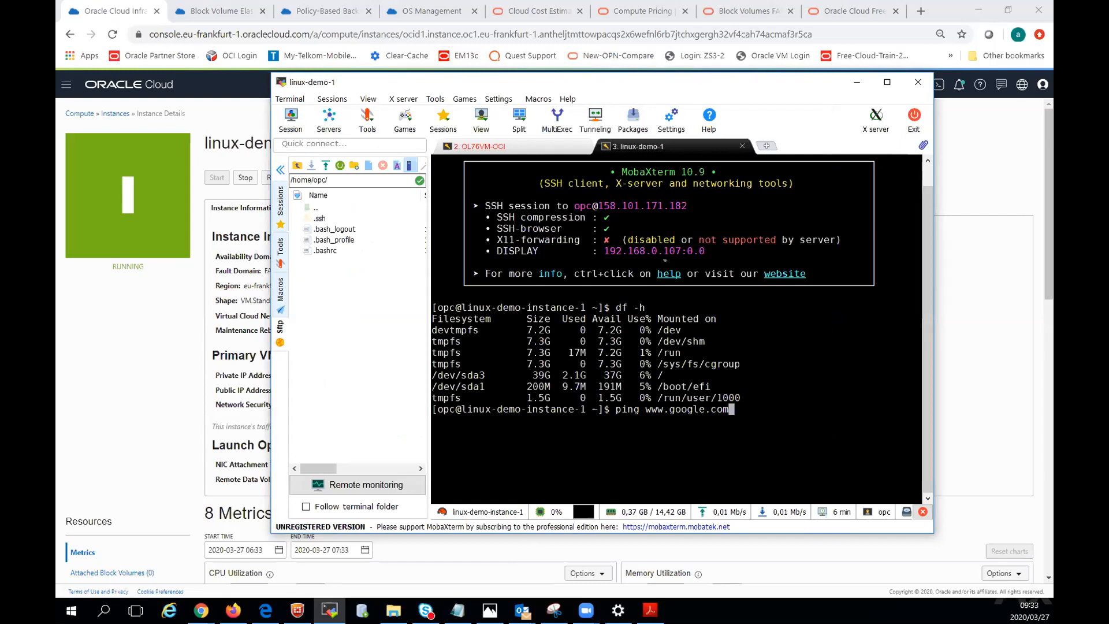
{"action": "key", "text": "Return"}
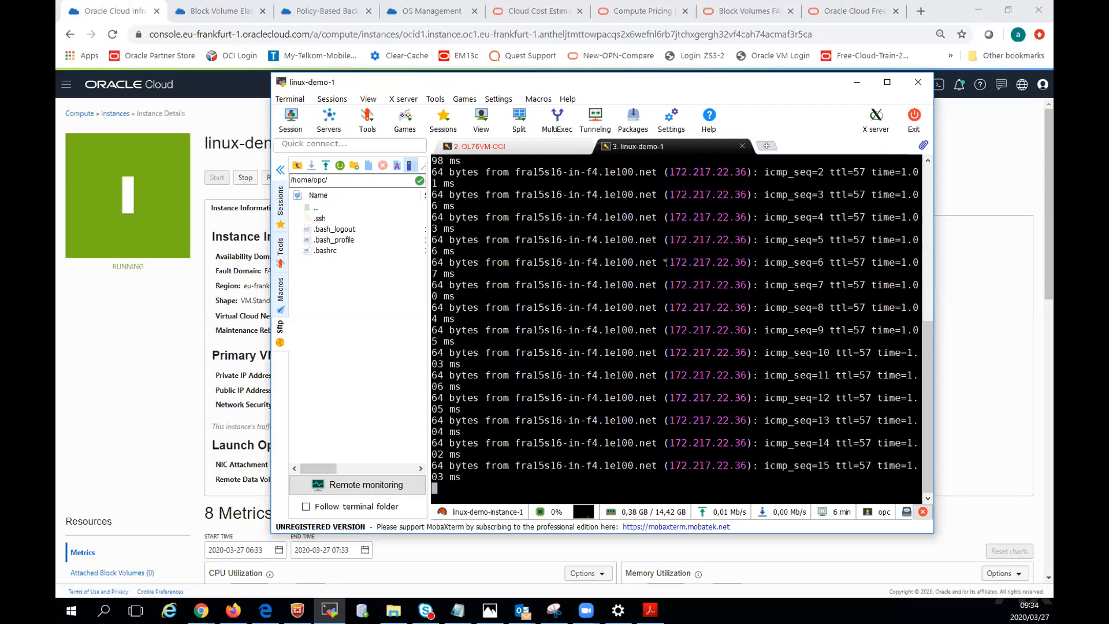
{"action": "key", "text": "ctrl+c"}
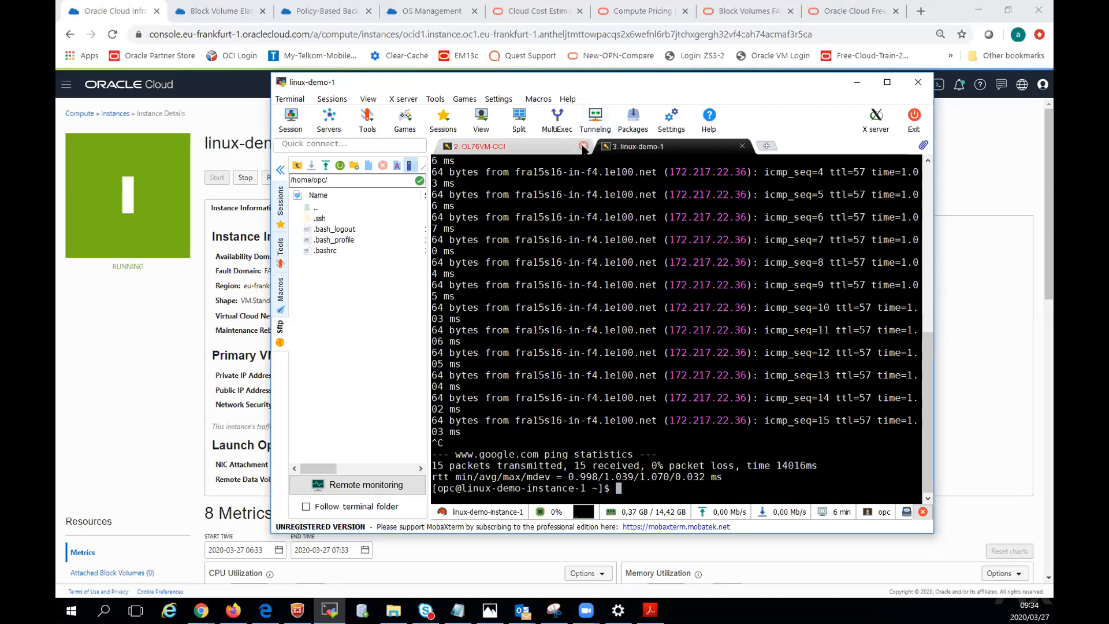
Close the OL76VM-OCI session and move the terminal window off the Oracle Cloud console.
{"action": "left_click", "coordinate": [584, 146]}
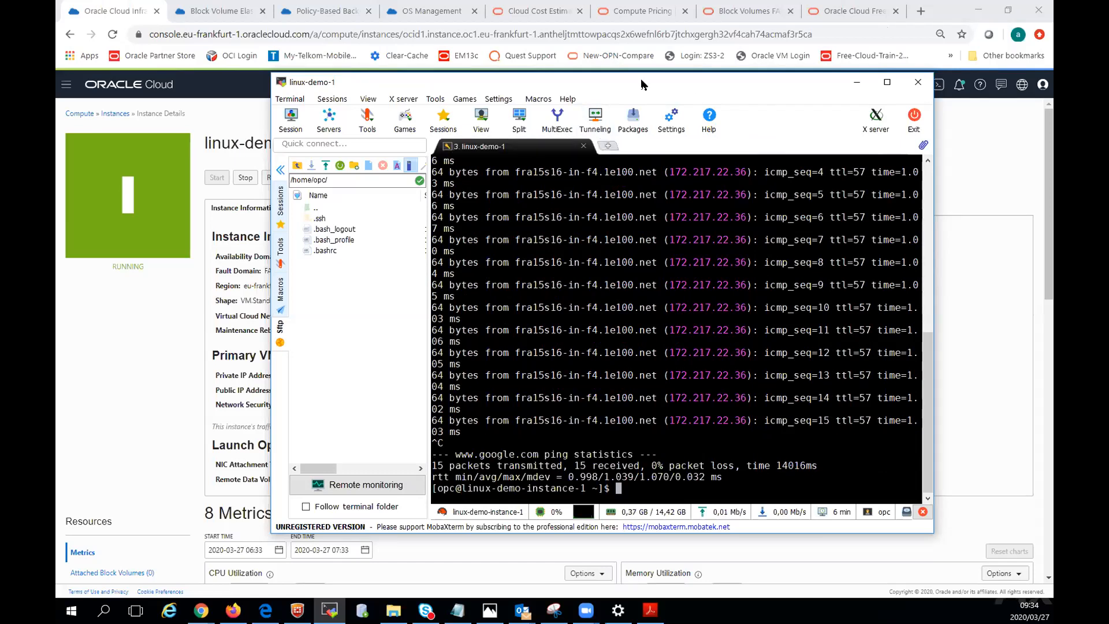
{"action": "left_click_drag", "start_coordinate": [643, 83], "coordinate": [630, 2]}
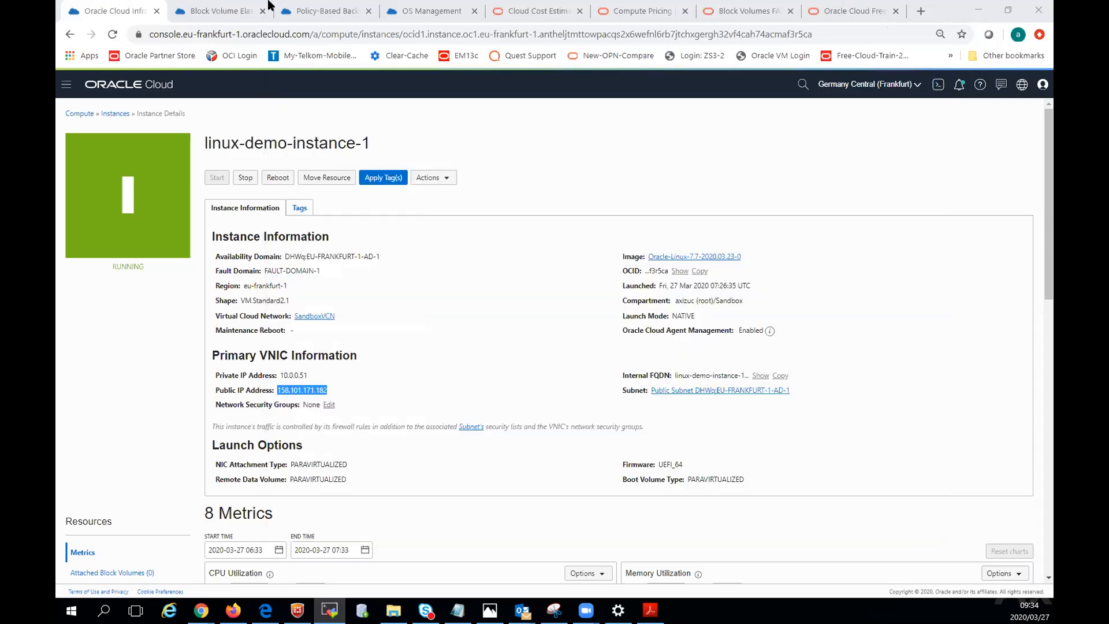
Return to the Instances list and start a new compute instance named solaris-demo-1.
{"action": "left_click", "coordinate": [115, 114]}
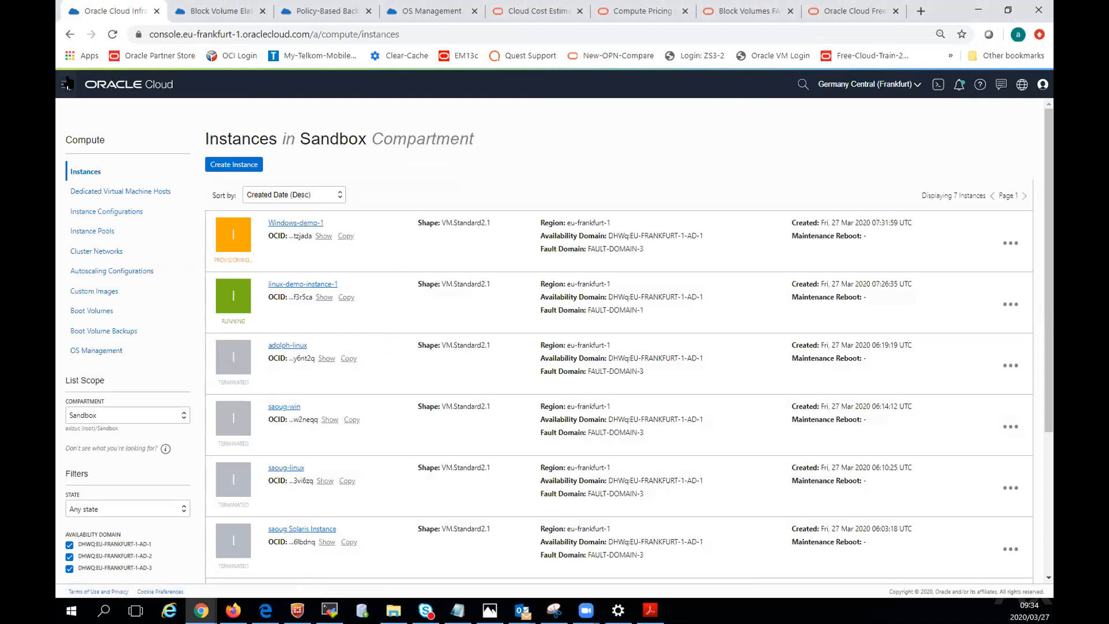
{"action": "left_click", "coordinate": [228, 165]}
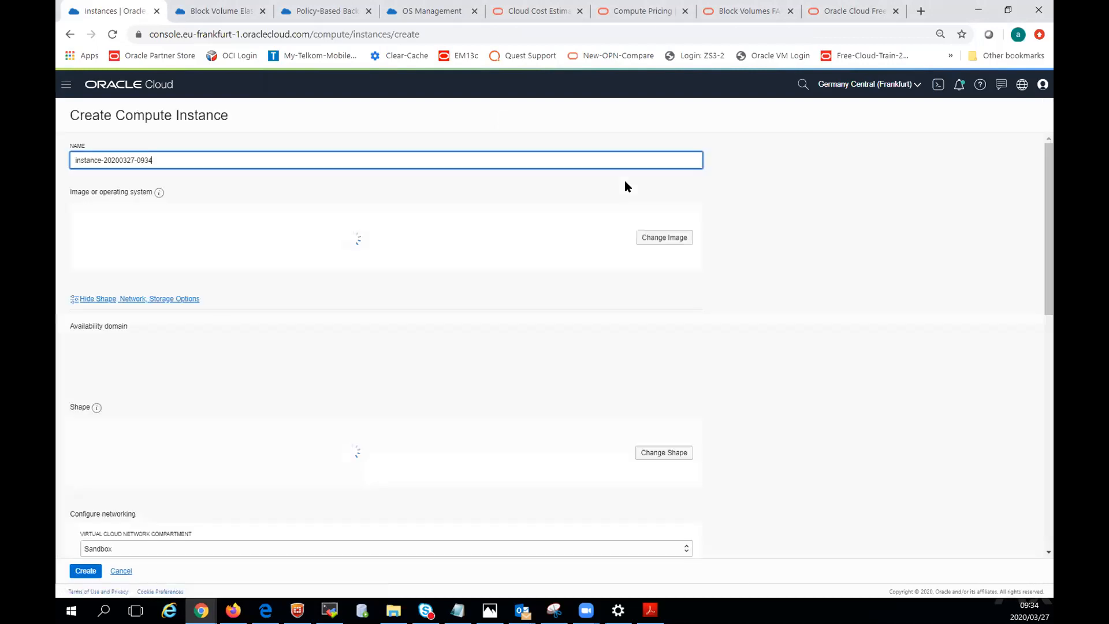
{"action": "key", "text": "ctrl+a"}
{"action": "type", "text": "solaris"}
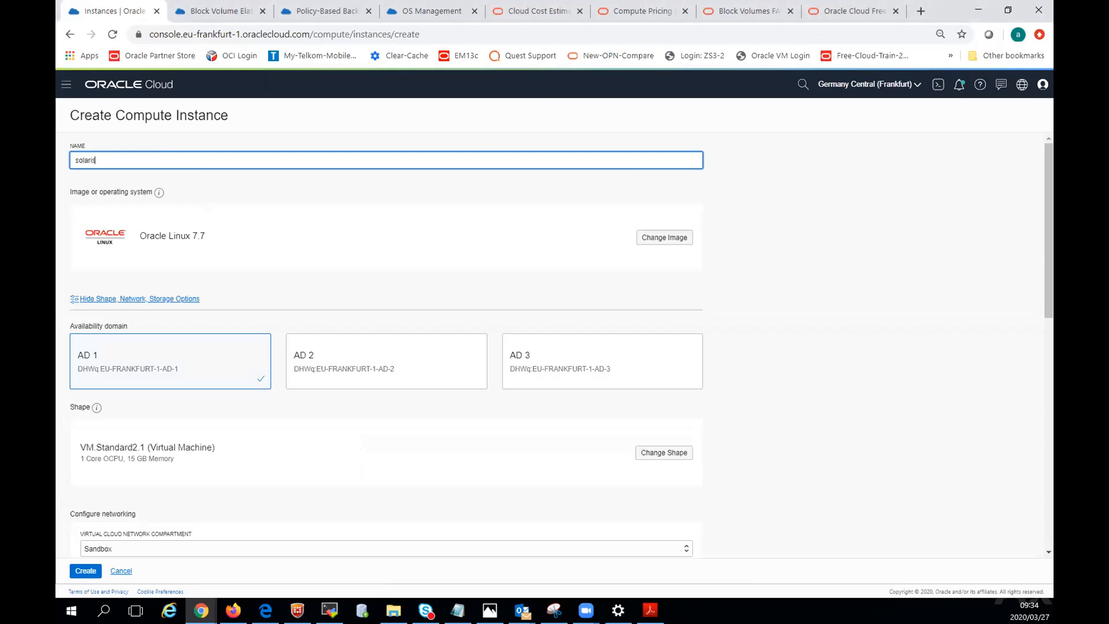
{"action": "type", "text": "-demo-1"}
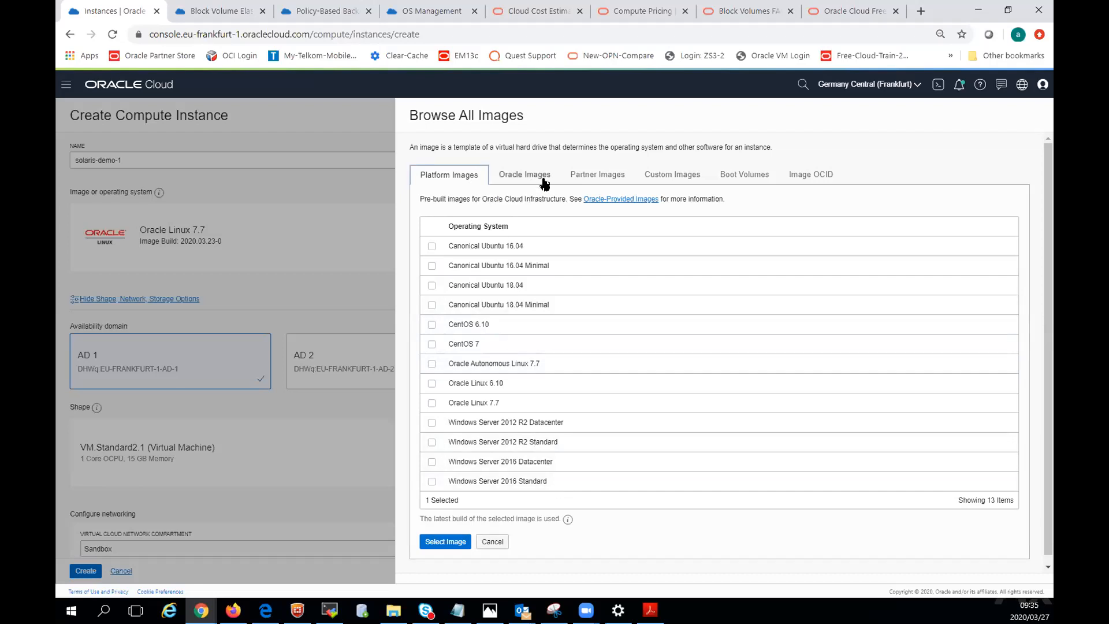
Choose the Oracle Solaris 11.4 image from the Oracle images for the instance, with its terms of use accepted.
{"action": "left_click", "coordinate": [515, 178]}
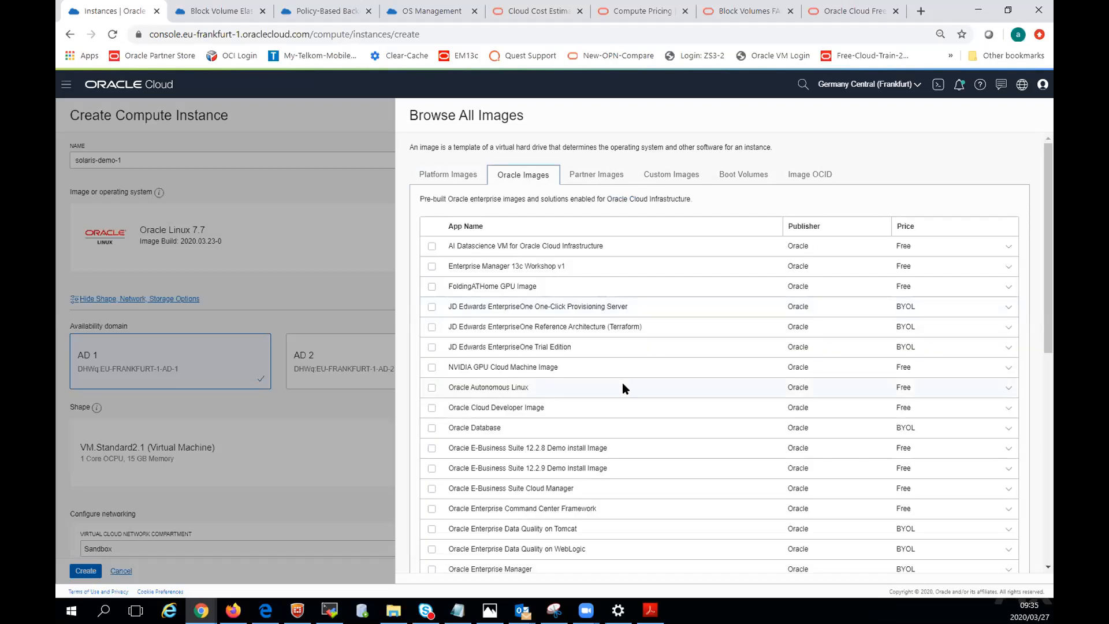
{"action": "scroll", "coordinate": [624, 388], "scroll_direction": "down", "scroll_amount": 3}
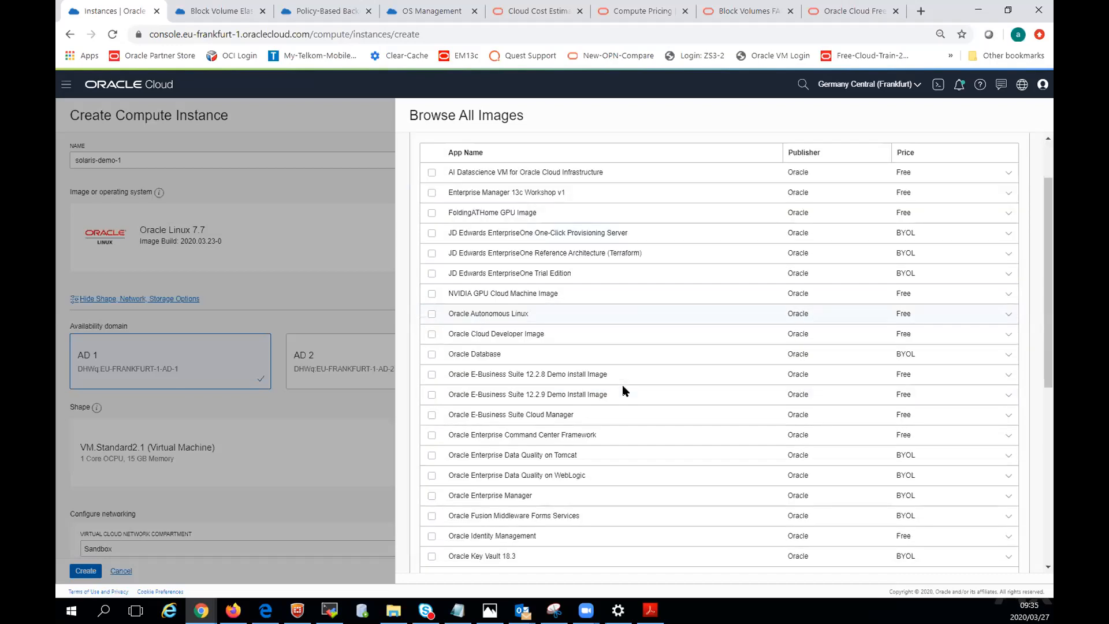
{"action": "scroll", "coordinate": [624, 391], "scroll_direction": "down", "scroll_amount": 3}
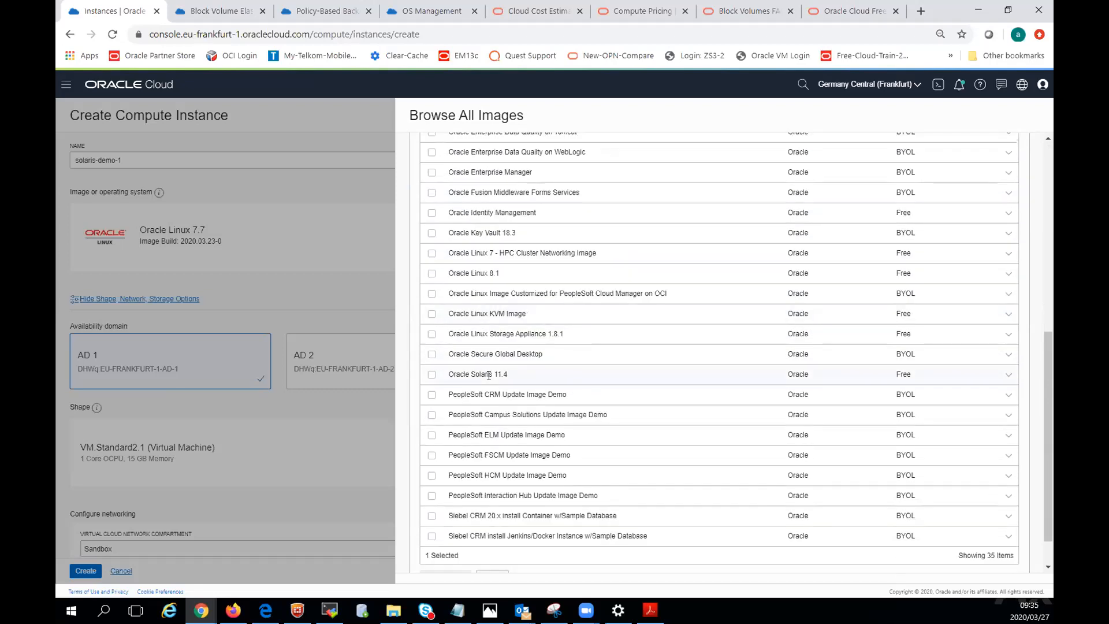
{"action": "left_click", "coordinate": [432, 376]}
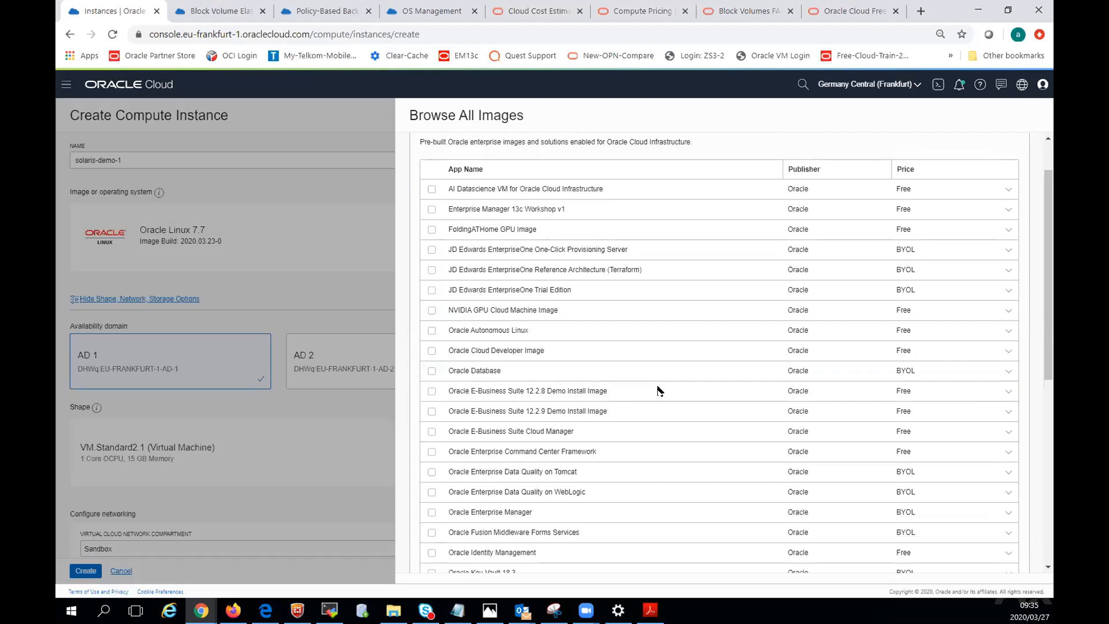
{"action": "scroll", "coordinate": [658, 391], "scroll_direction": "up", "scroll_amount": 1}
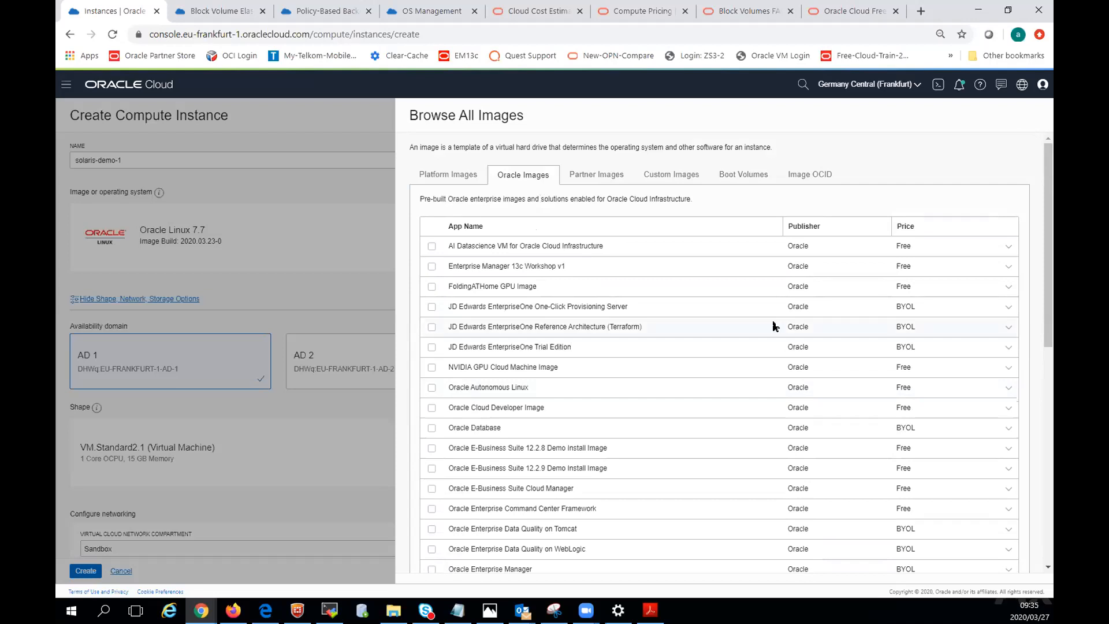
{"action": "scroll", "coordinate": [772, 324], "scroll_direction": "down", "scroll_amount": 8}
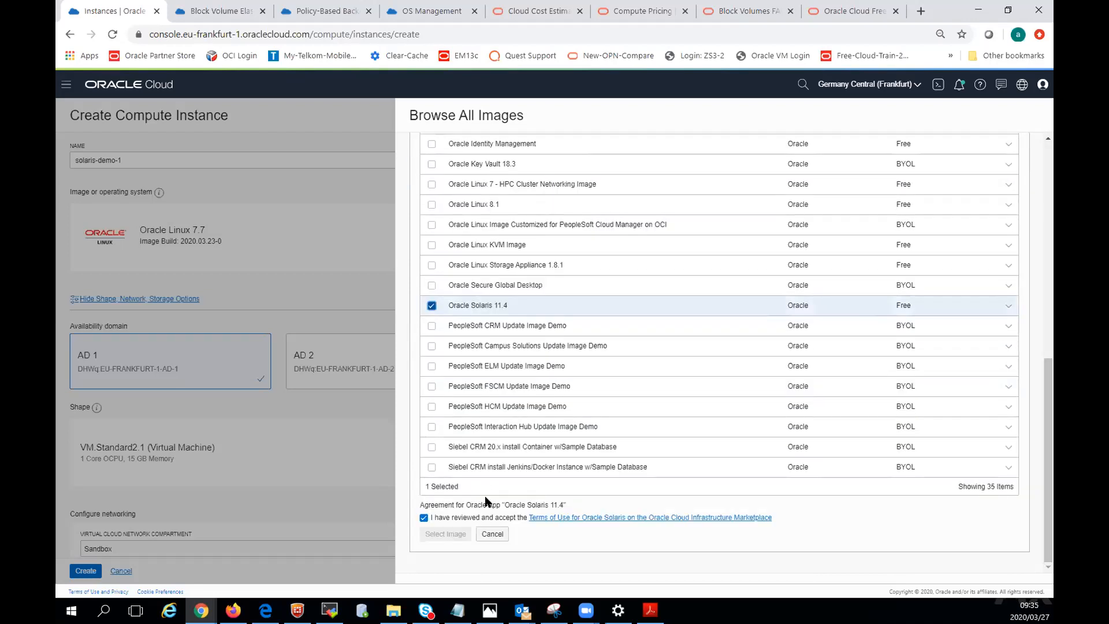
{"action": "left_click", "coordinate": [424, 517]}
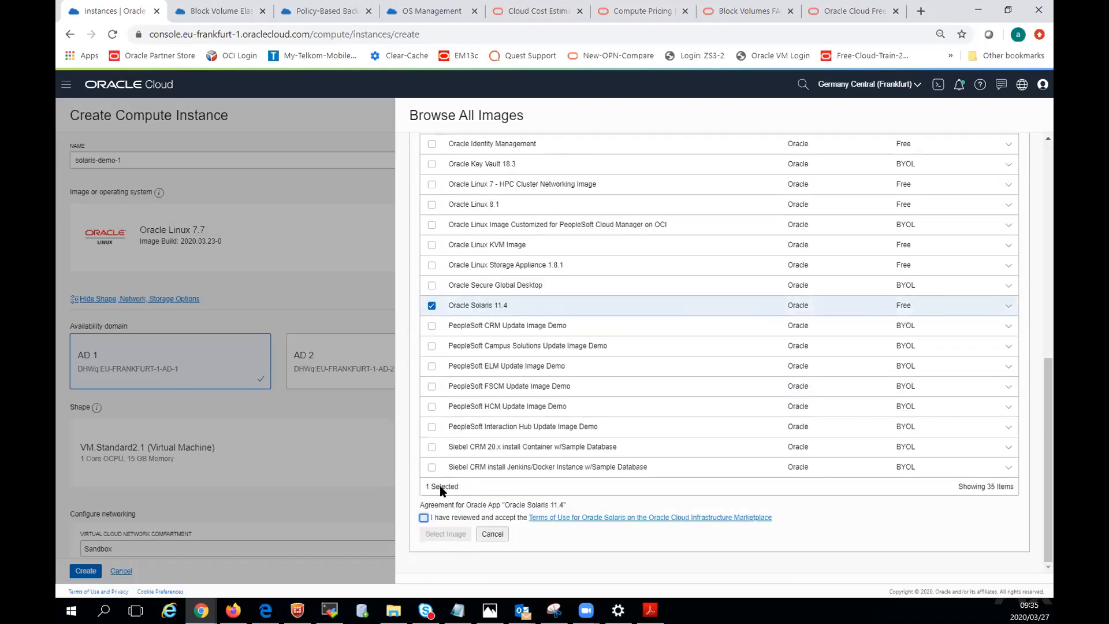
{"action": "left_click", "coordinate": [424, 517]}
{"action": "left_click", "coordinate": [444, 533]}
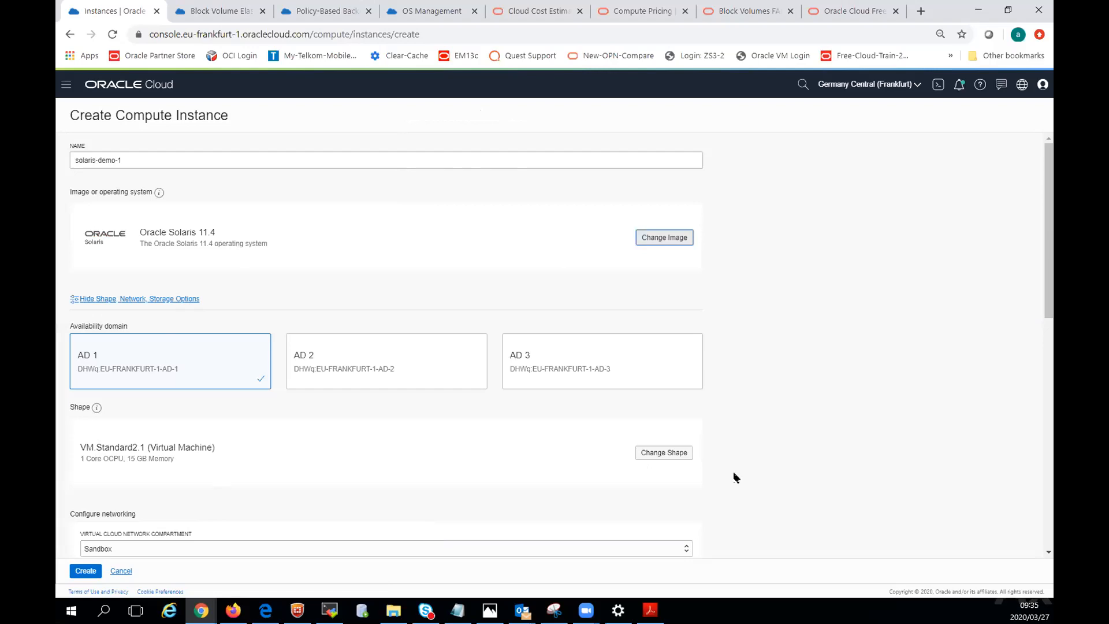
Select the VM.Standard2.1 shape for the Solaris instance and set its virtual cloud network to SandboxVCN.
{"action": "left_click", "coordinate": [673, 452]}
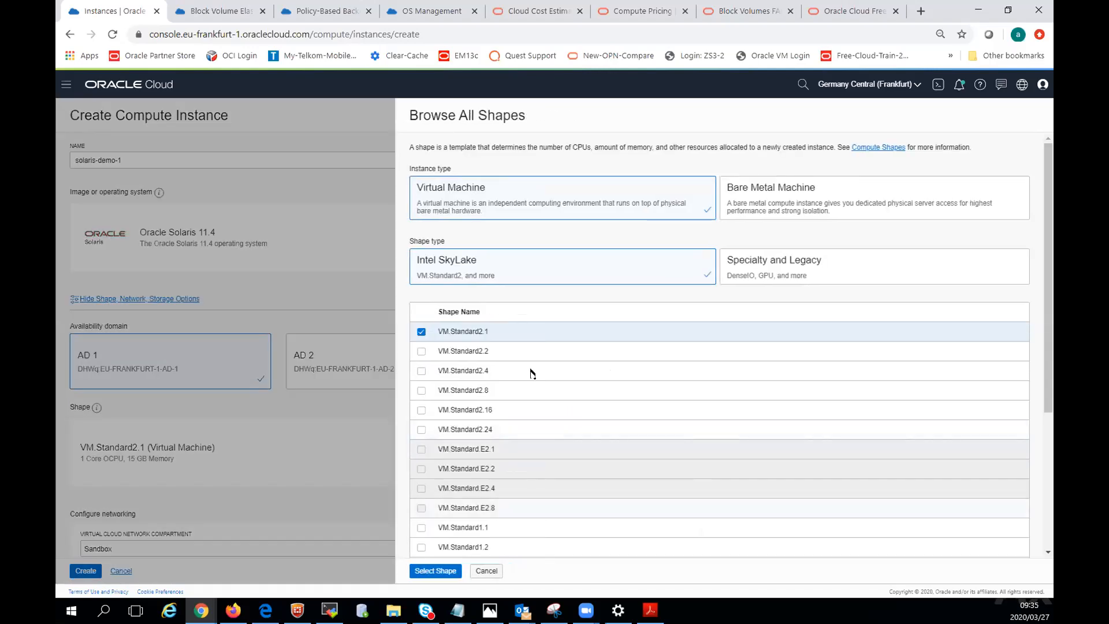
{"action": "left_click", "coordinate": [437, 571]}
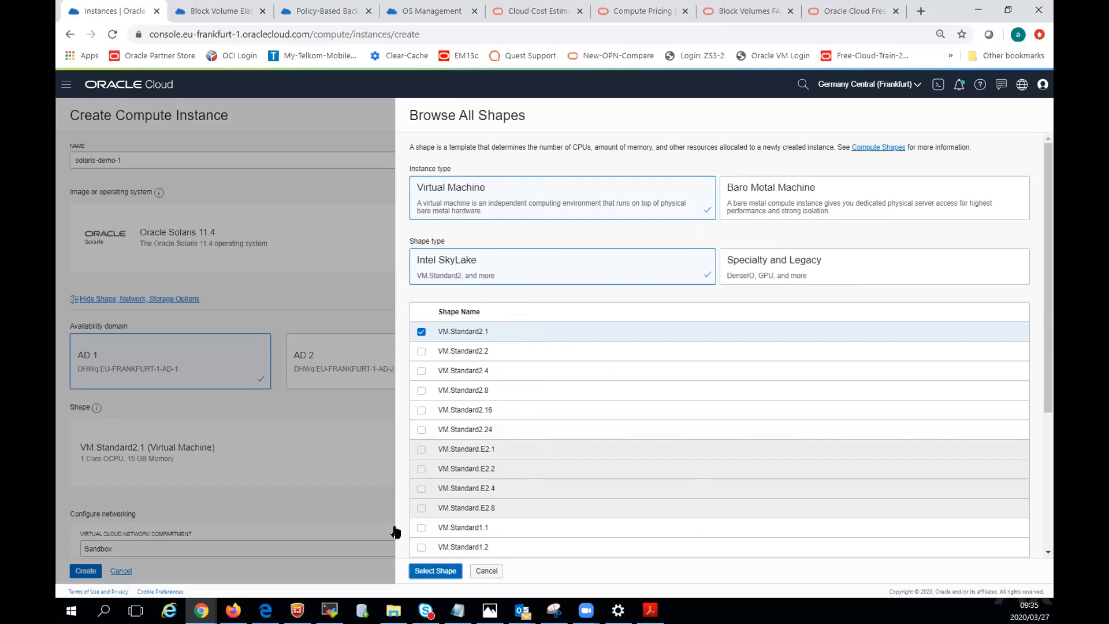
{"action": "scroll", "coordinate": [237, 296], "scroll_direction": "down", "scroll_amount": 6}
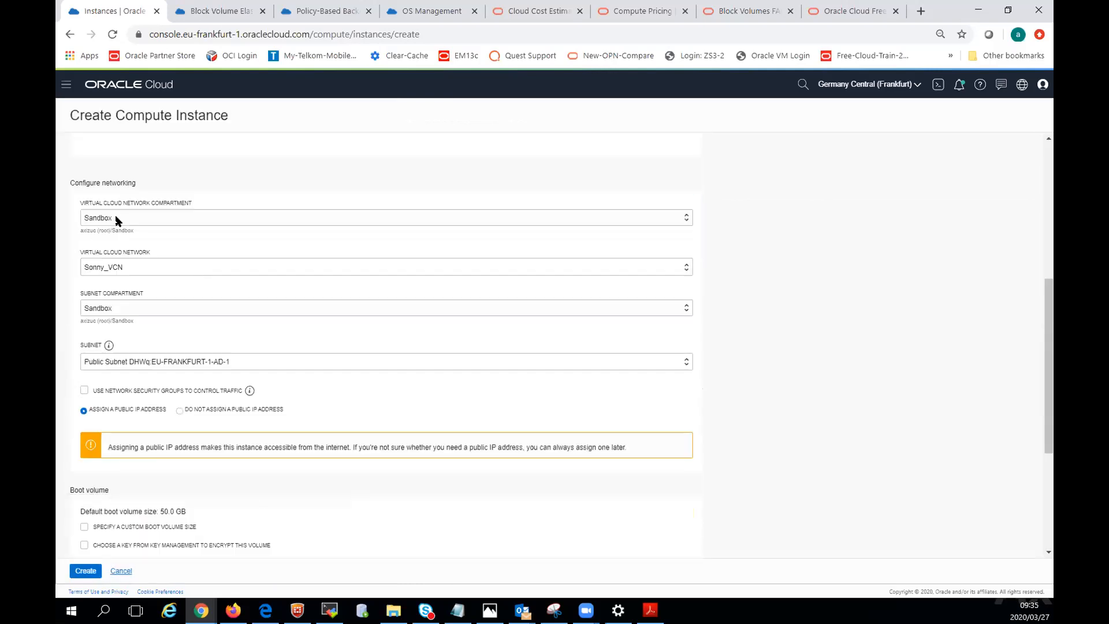
{"action": "left_click", "coordinate": [107, 267]}
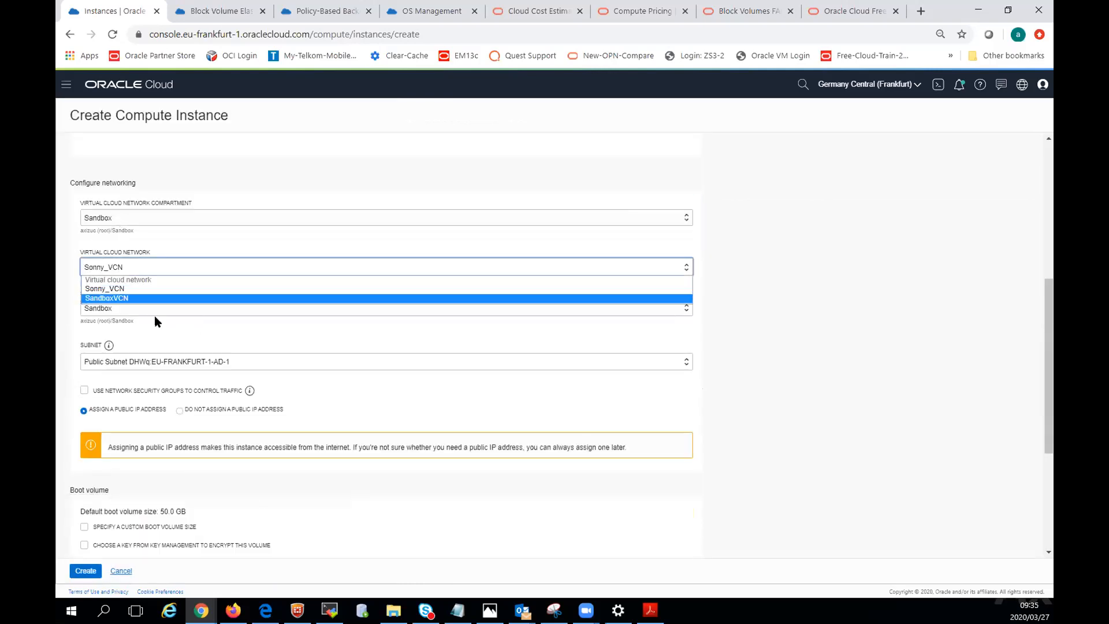
{"action": "left_click", "coordinate": [99, 307]}
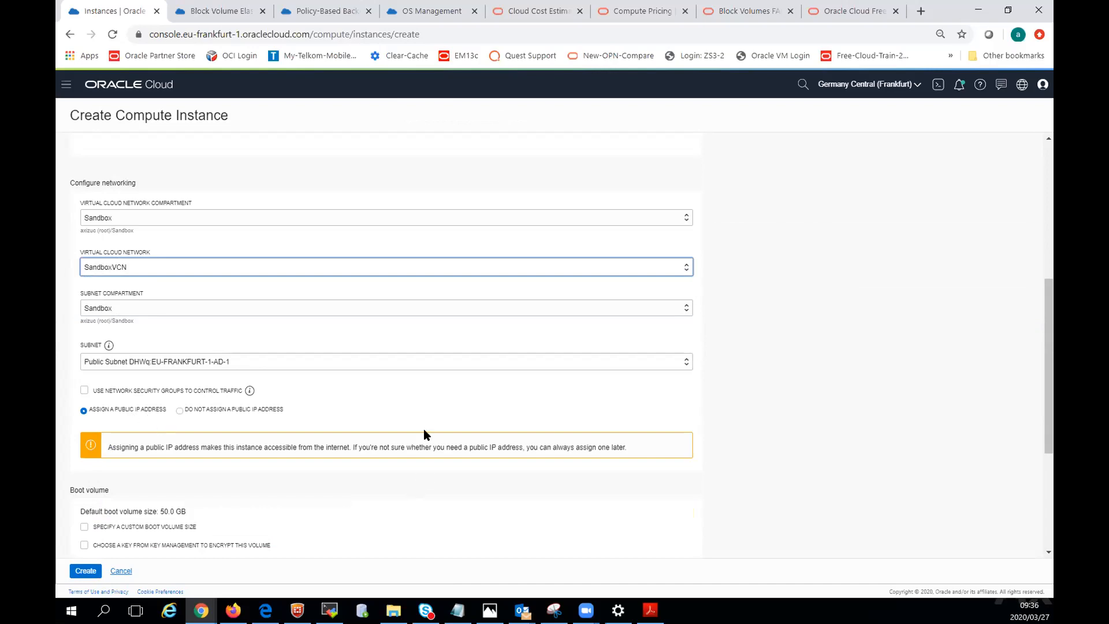
Add the publicKey file from the Credentials.Dec-2018 folder as the SSH key, showing all file types, and create the Solaris instance.
{"action": "scroll", "coordinate": [425, 384], "scroll_direction": "down", "scroll_amount": 4}
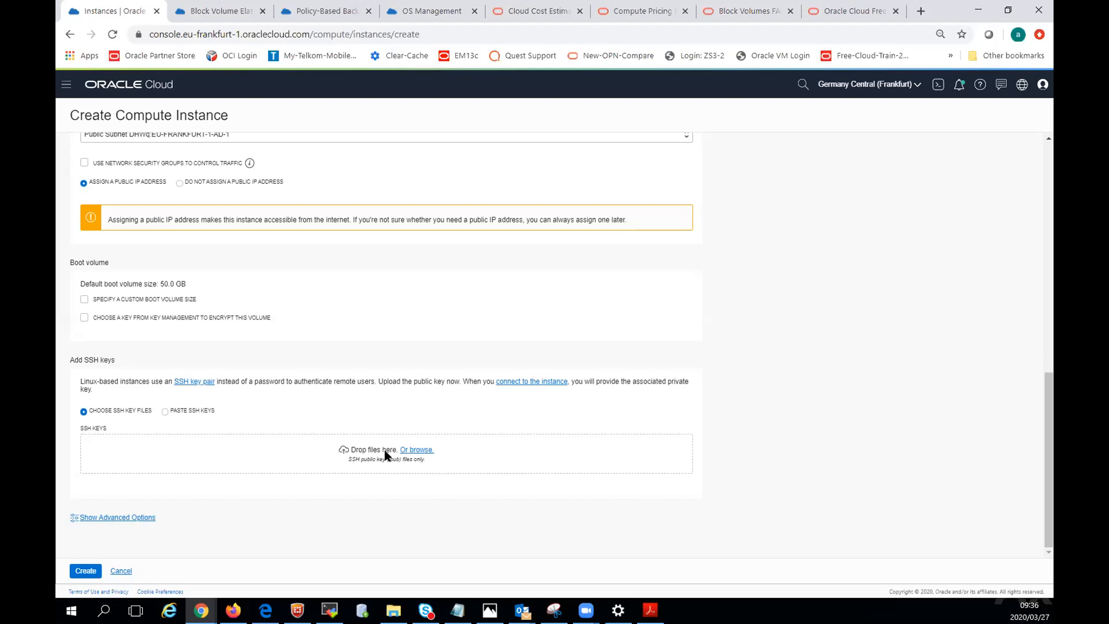
{"action": "left_click", "coordinate": [410, 451]}
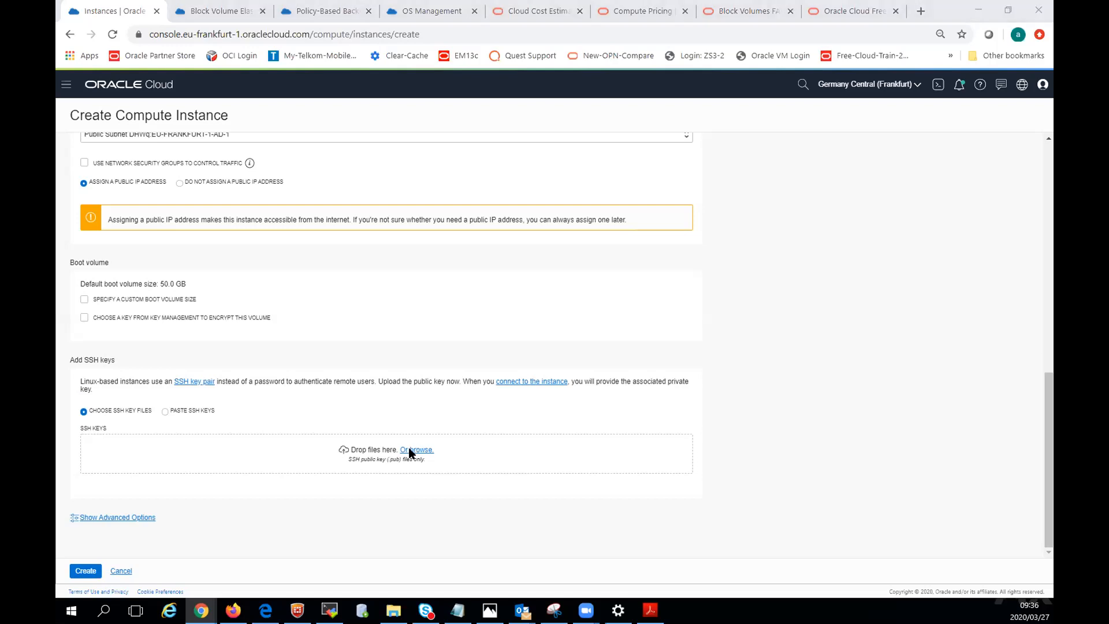
{"action": "left_click", "coordinate": [582, 400]}
{"action": "left_click", "coordinate": [559, 423]}
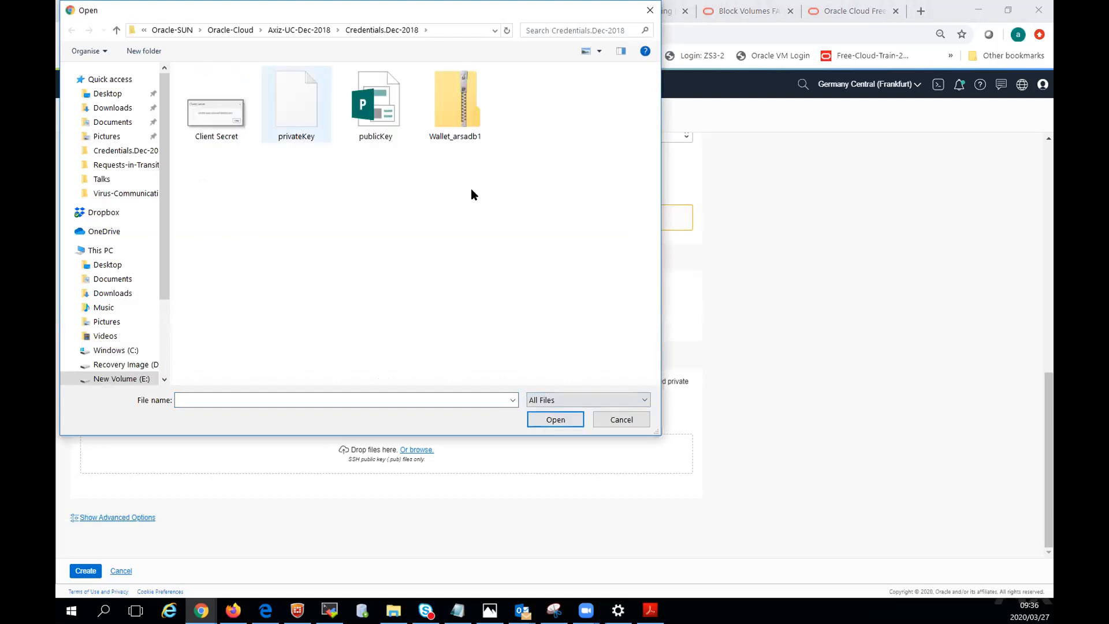
{"action": "left_click", "coordinate": [381, 113]}
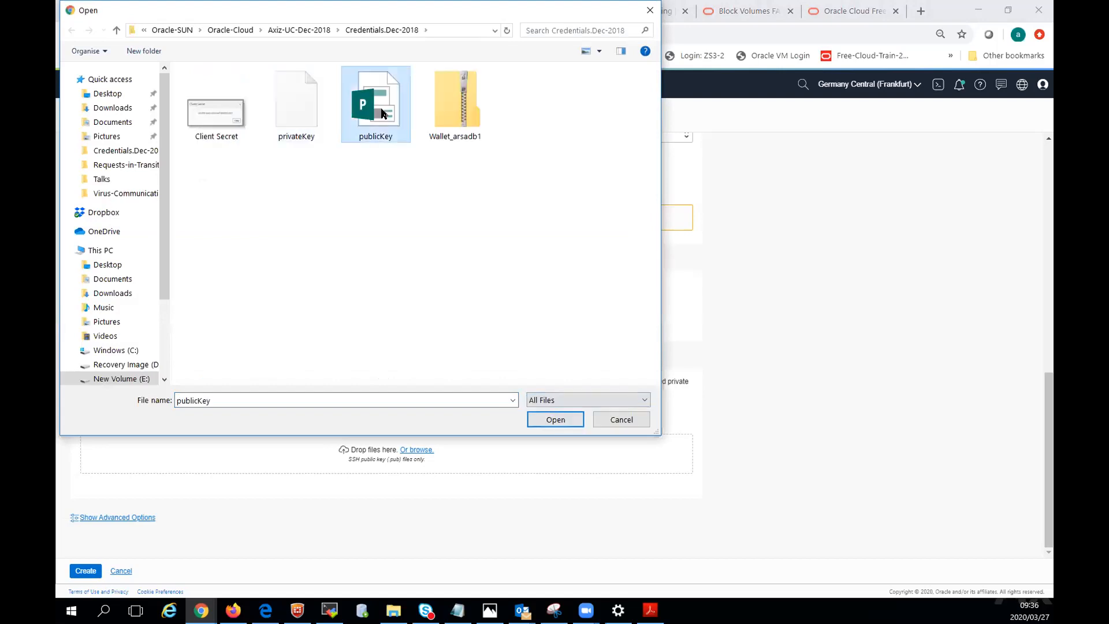
{"action": "left_click", "coordinate": [554, 420]}
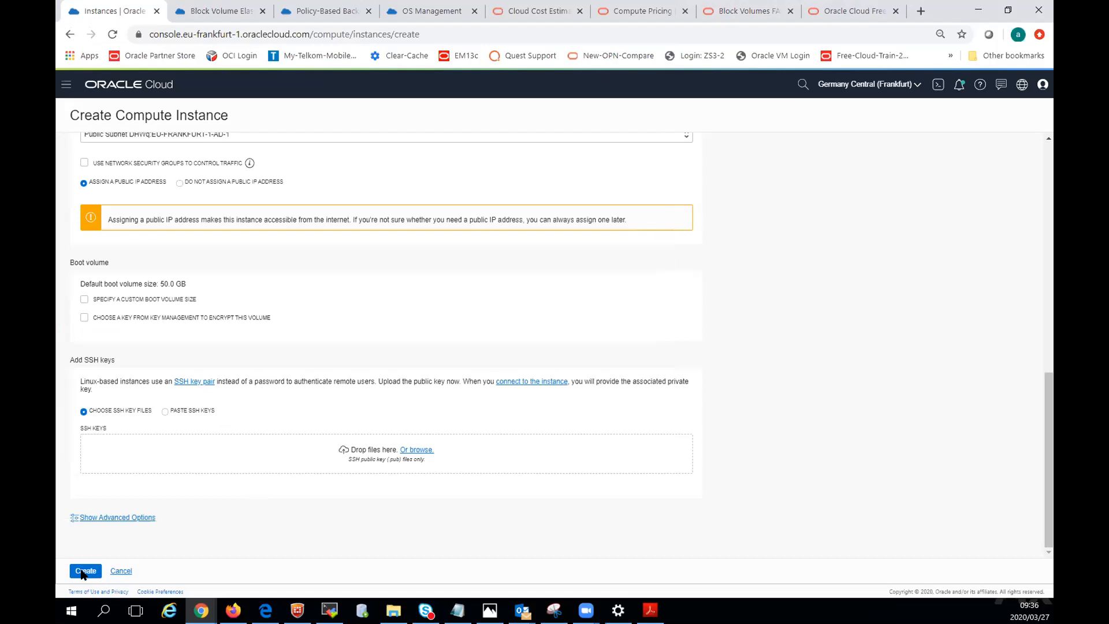
{"action": "left_click", "coordinate": [83, 571]}
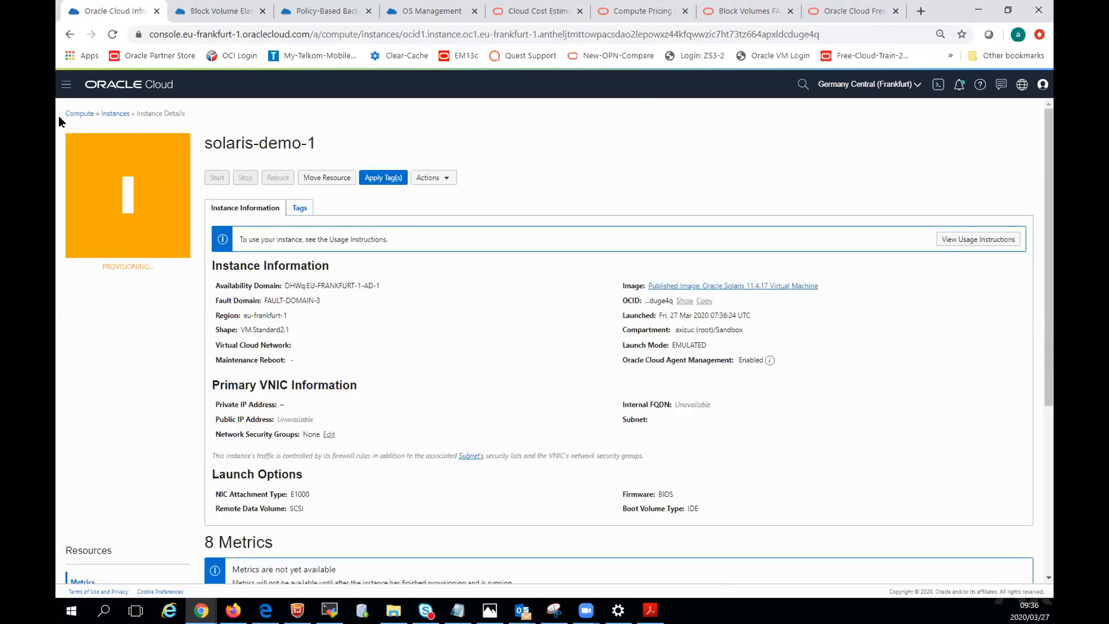
Return to the Instances list and view the Block Volumes page for the Sandbox compartment.
{"action": "left_click", "coordinate": [114, 115]}
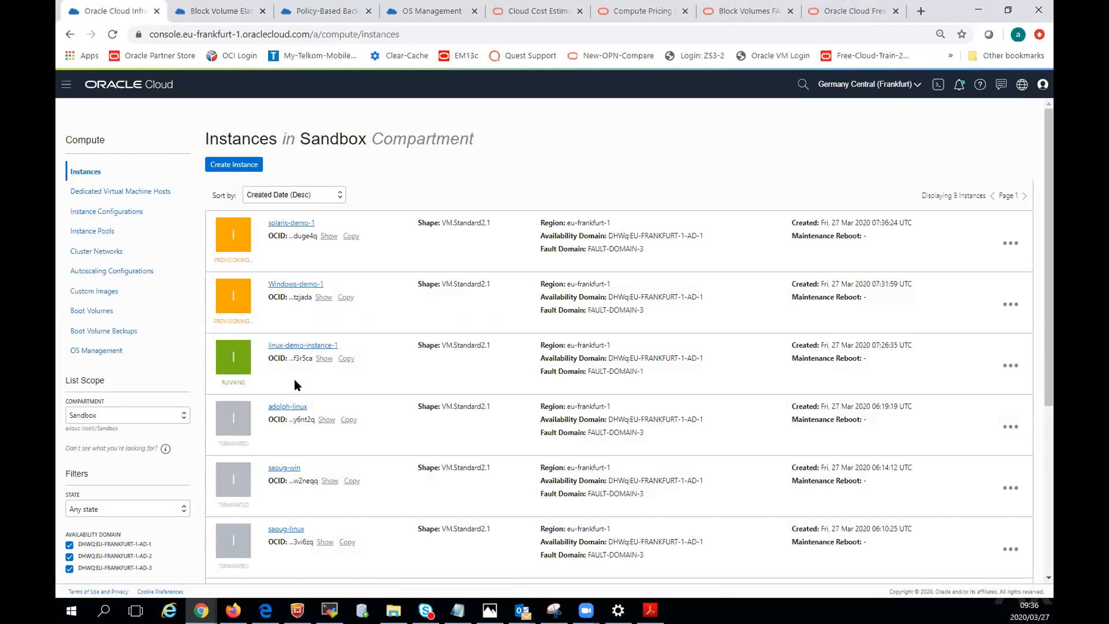
{"action": "left_click", "coordinate": [68, 86]}
{"action": "left_click", "coordinate": [89, 148]}
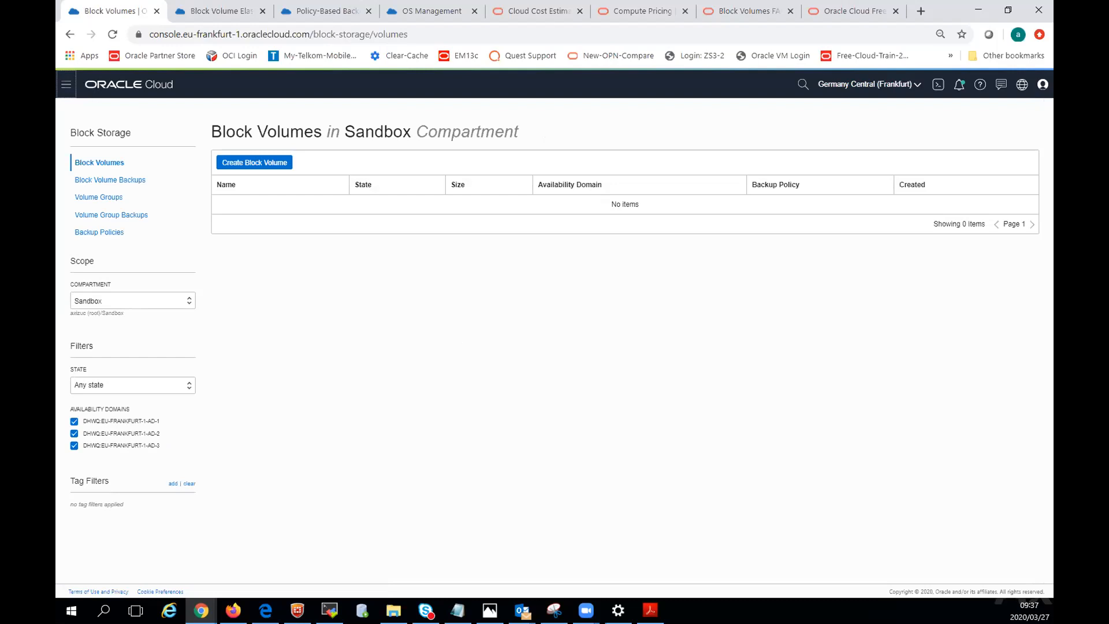
Go to Object Storage and open SandboxBucket to view its details and stored objects.
{"action": "left_click", "coordinate": [72, 94]}
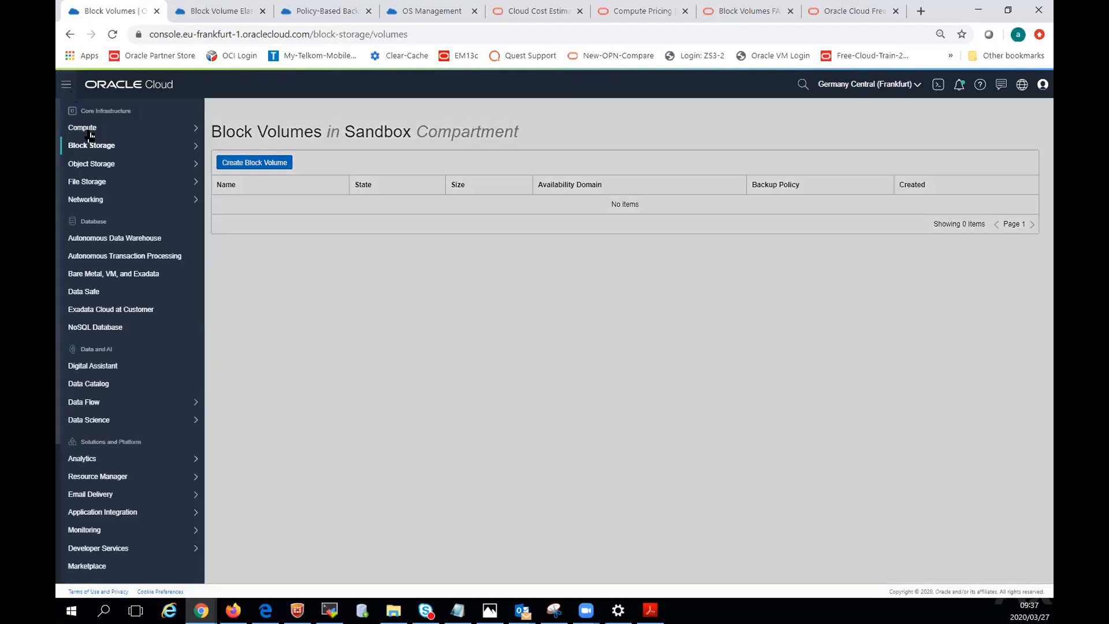
{"action": "mouse_move", "coordinate": [118, 164]}
{"action": "left_click", "coordinate": [228, 164]}
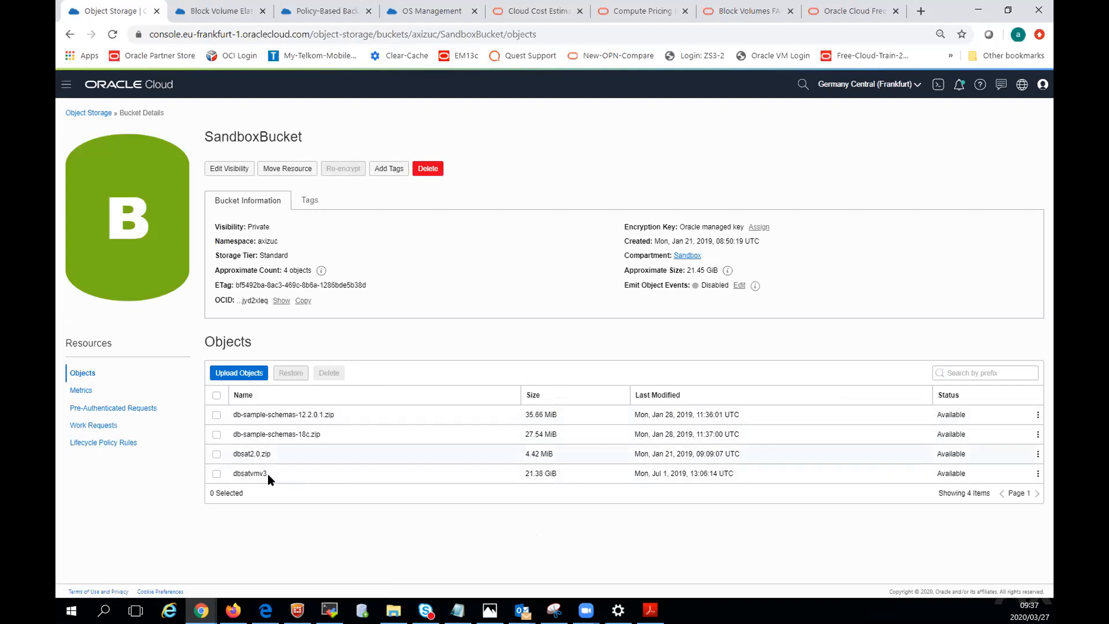
{"action": "left_click", "coordinate": [246, 374]}
{"action": "left_click", "coordinate": [349, 176]}
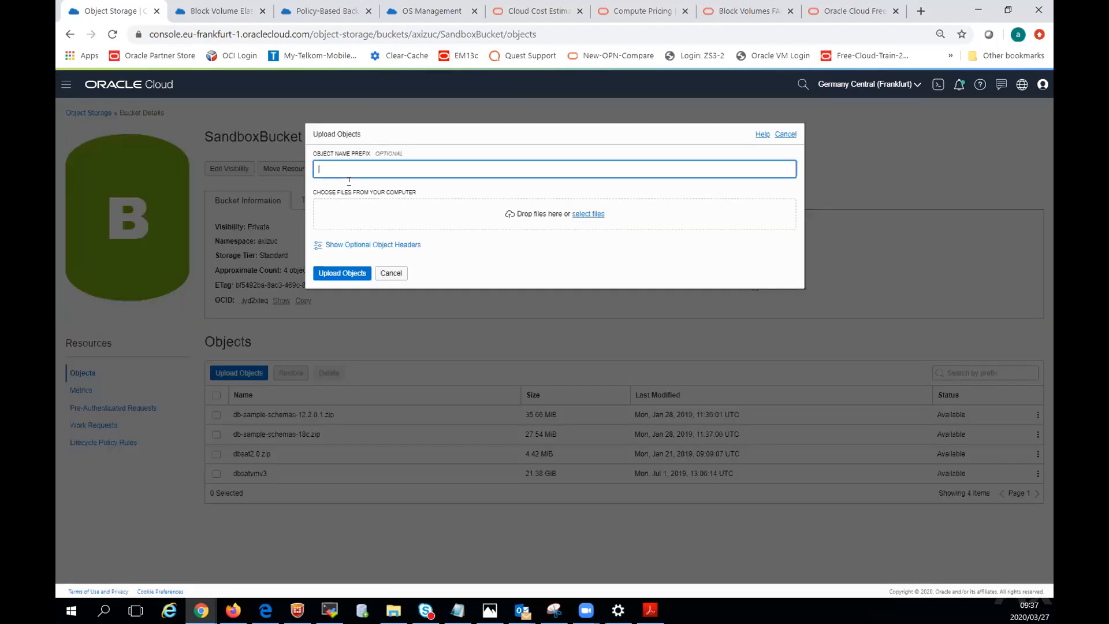
{"action": "type", "text": "cxxcvcvcvv"}
{"action": "left_click", "coordinate": [585, 215]}
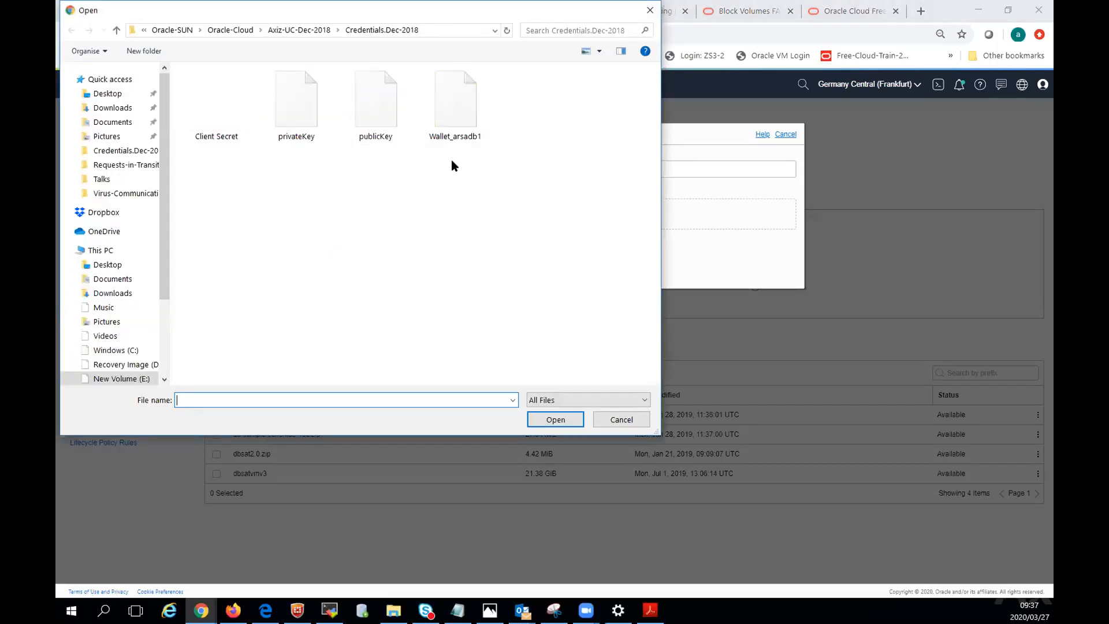
{"action": "left_click", "coordinate": [622, 419]}
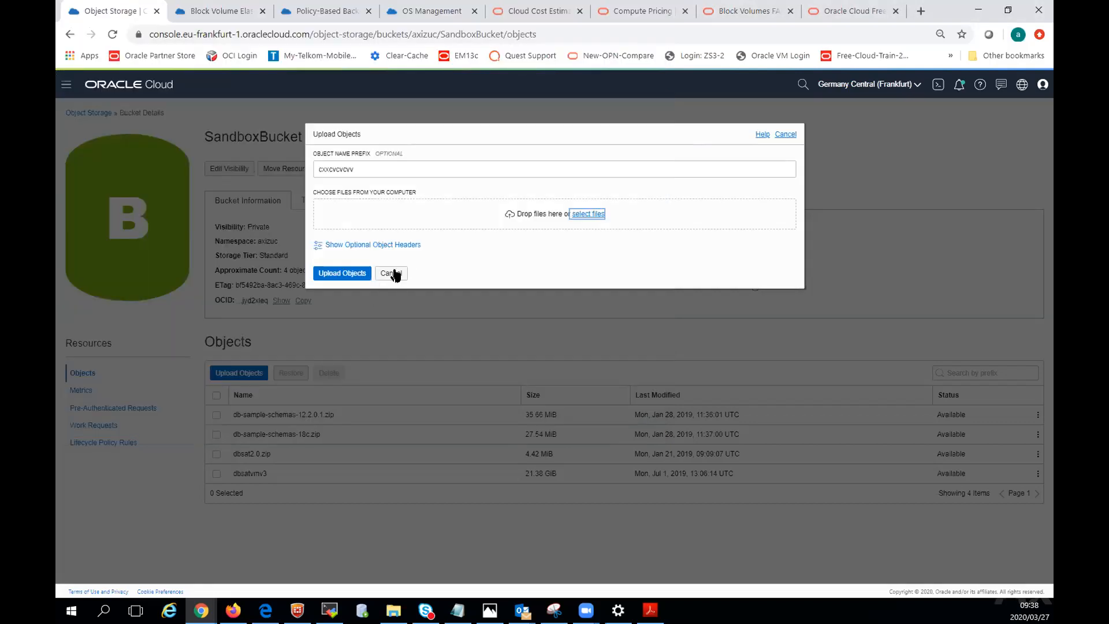
{"action": "left_click", "coordinate": [391, 273]}
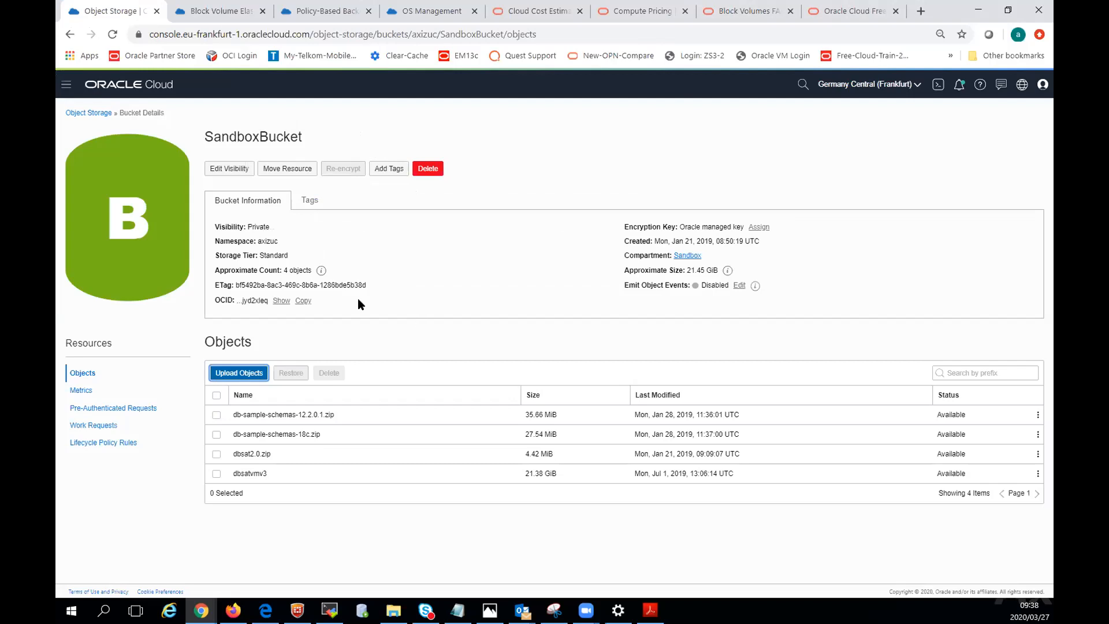
Visit the Compute Instances page, then open the Block Volumes page for the Sandbox compartment.
{"action": "left_click", "coordinate": [66, 84]}
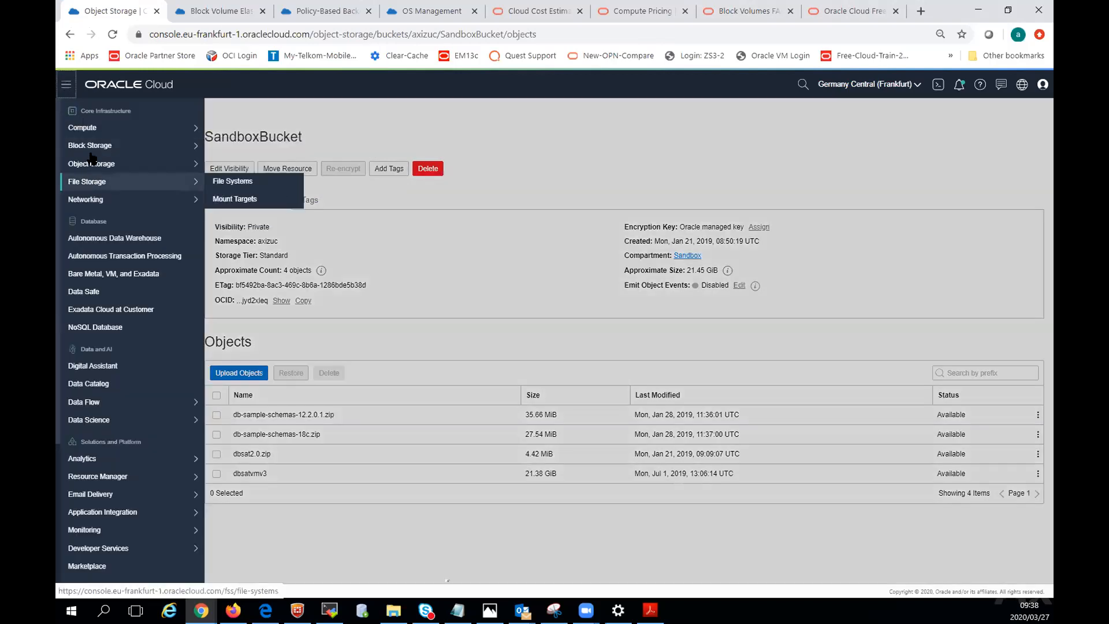
{"action": "left_click", "coordinate": [98, 132]}
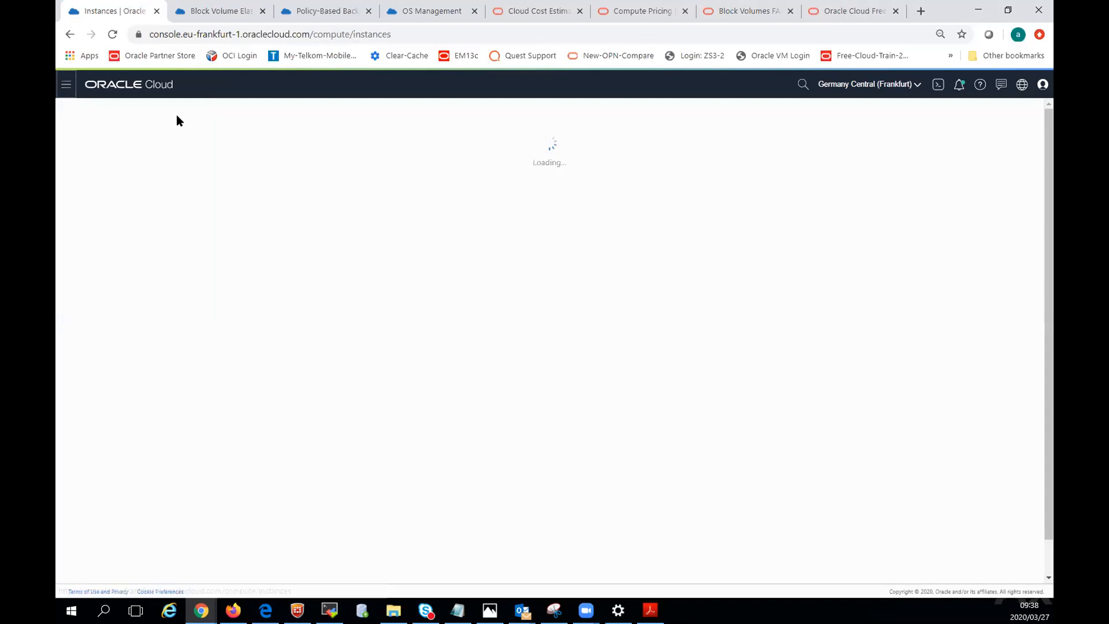
{"action": "left_click", "coordinate": [66, 84]}
{"action": "left_click", "coordinate": [96, 146]}
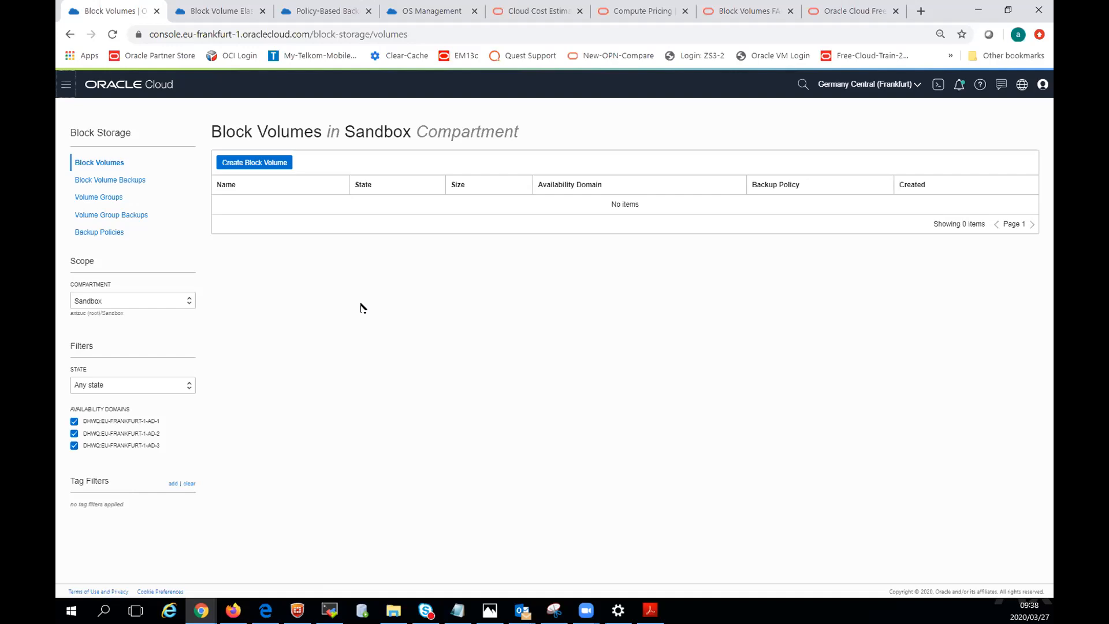
Start a new block volume named with the prefix bv-, the owner's first name and the suffix -1, and set its size to 50 GB.
{"action": "left_click", "coordinate": [259, 169]}
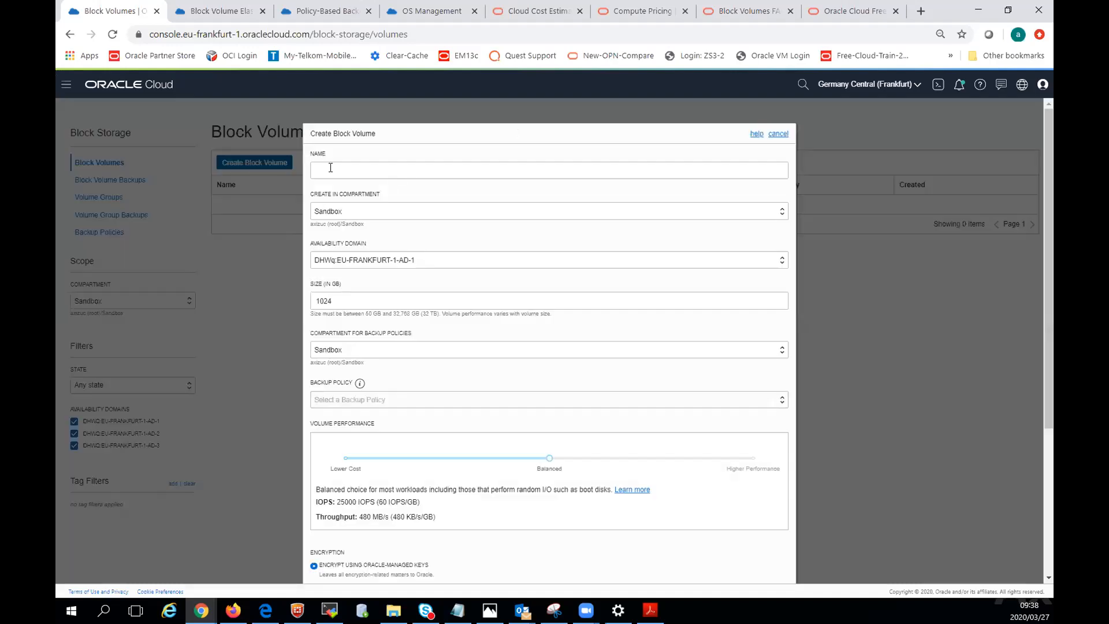
{"action": "left_click", "coordinate": [330, 168]}
{"action": "type", "text": "b"}
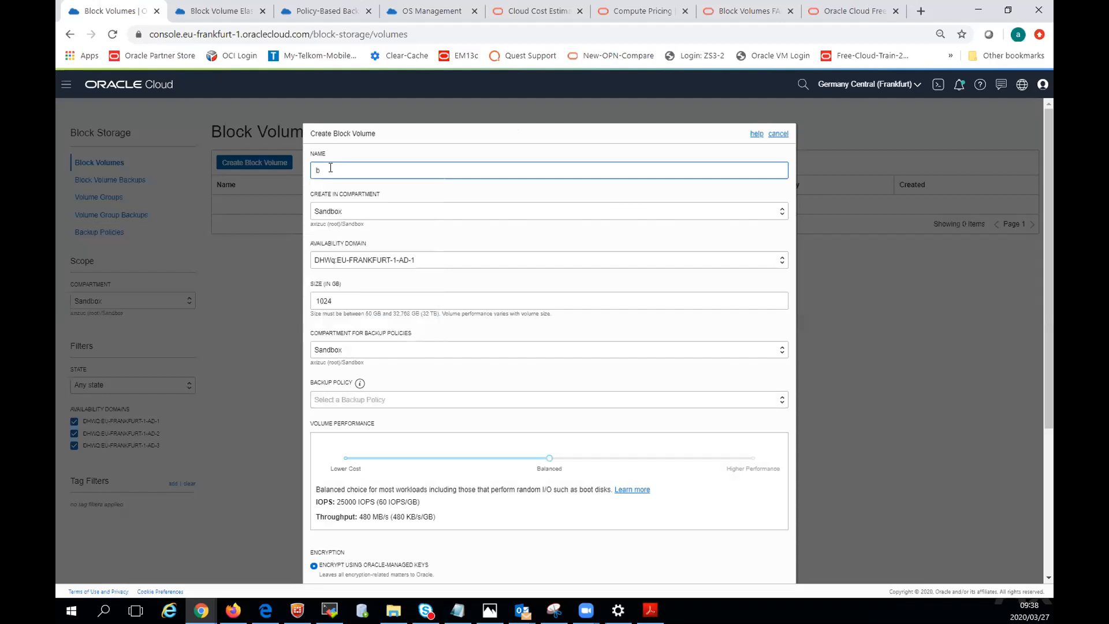
{"action": "type", "text": "v-adolph-1"}
{"action": "double_click", "coordinate": [324, 299]}
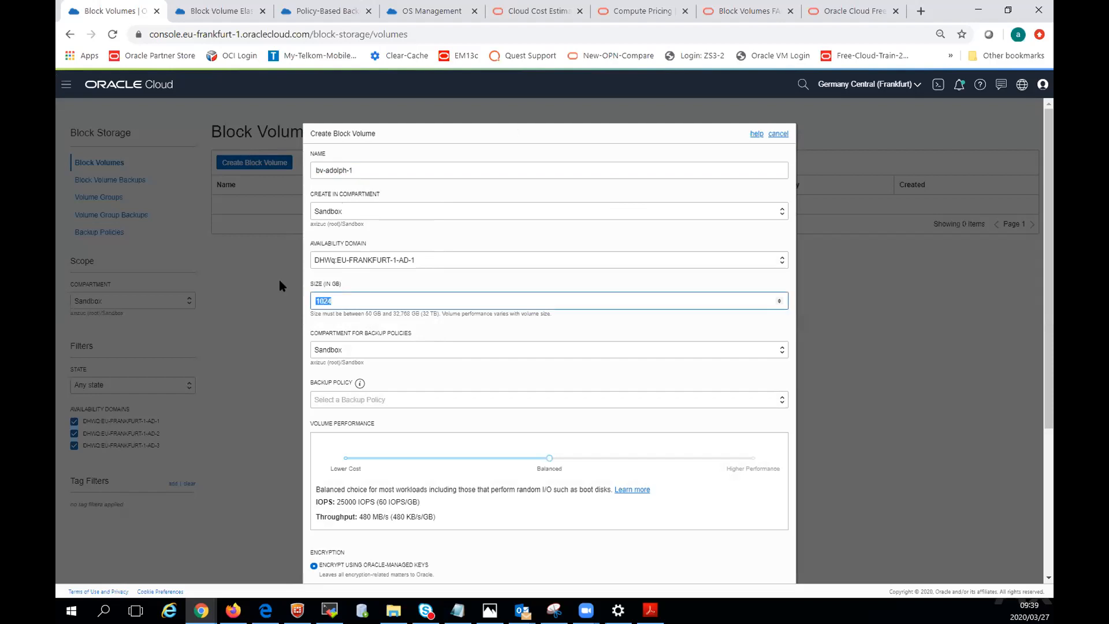
{"action": "type", "text": "50"}
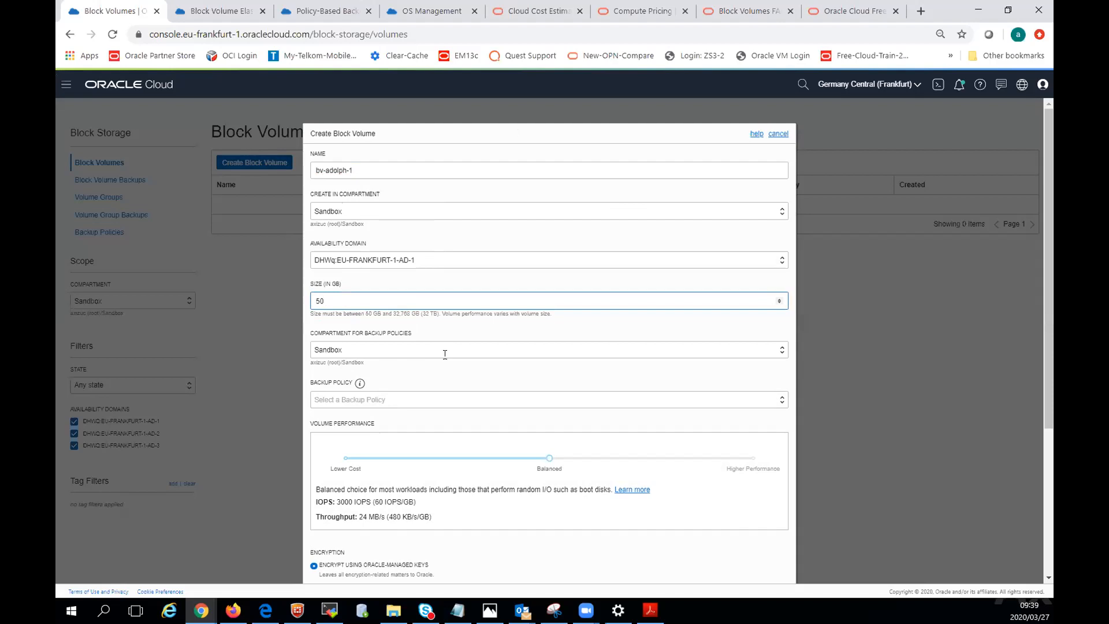
View the Oracle-defined backup policy choices for the new block volume and the explanation of backup policies.
{"action": "scroll", "coordinate": [439, 335], "scroll_direction": "down", "scroll_amount": 2}
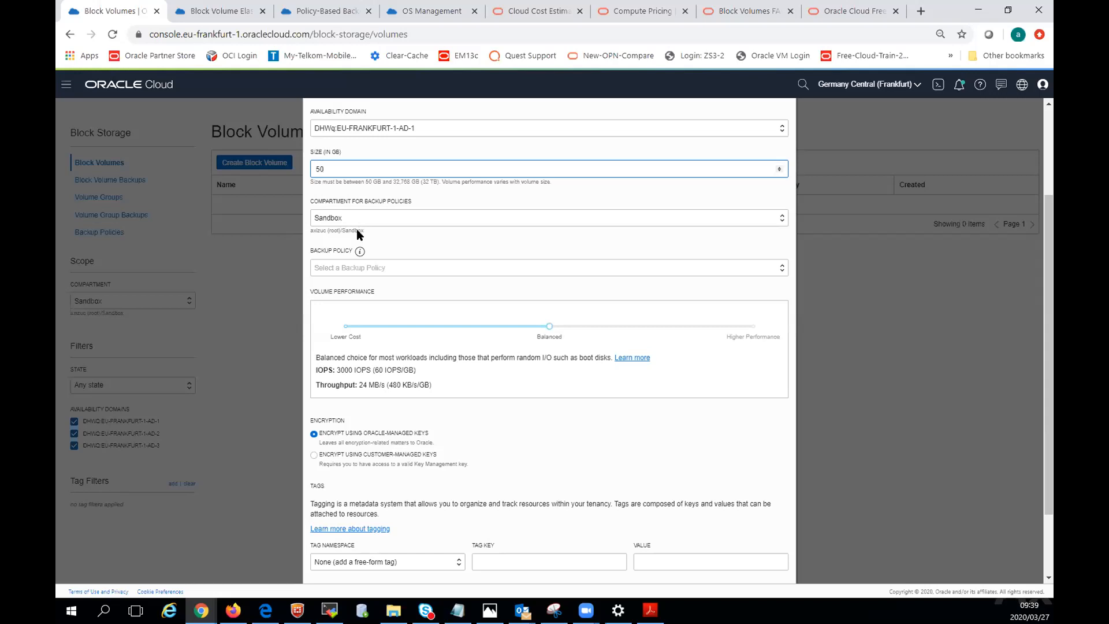
{"action": "left_click", "coordinate": [345, 270]}
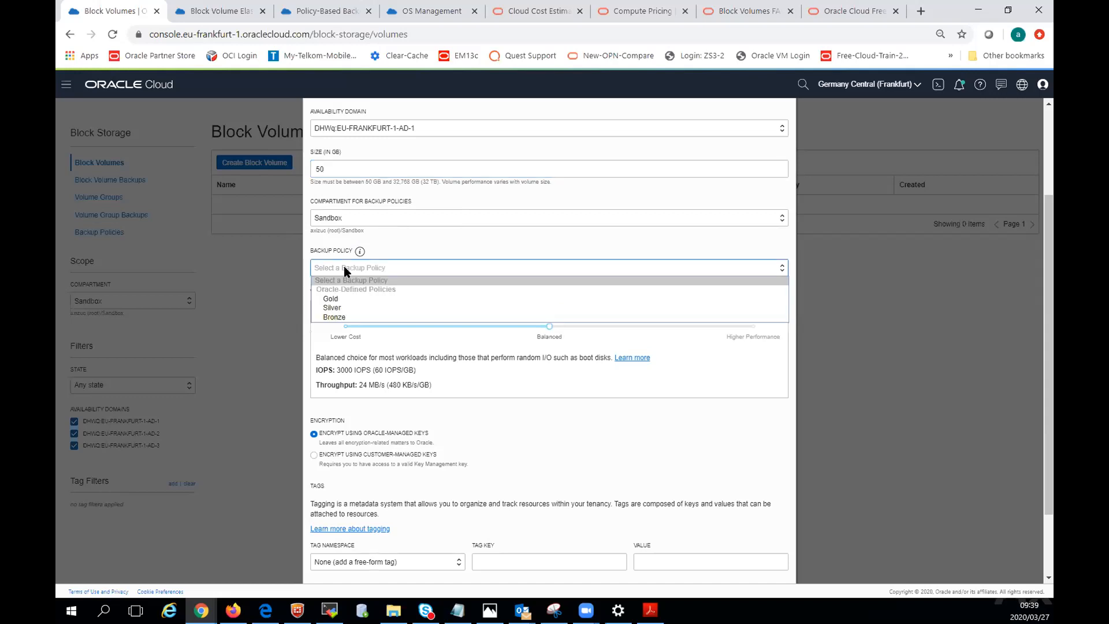
{"action": "mouse_move", "coordinate": [360, 252]}
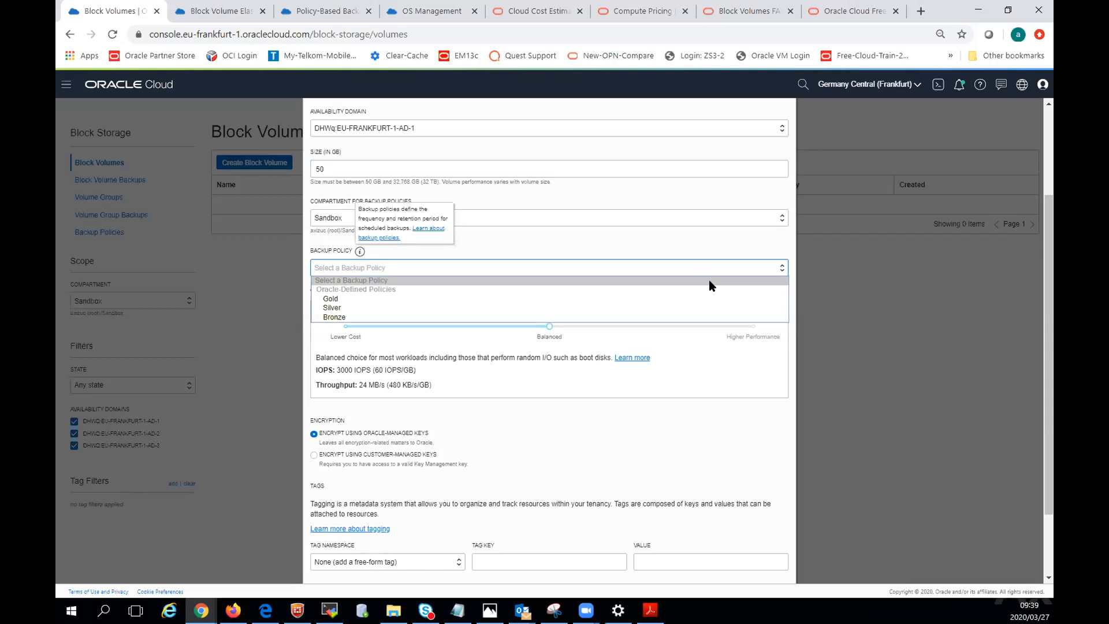
{"action": "scroll", "coordinate": [650, 239], "scroll_direction": "up", "scroll_amount": 2}
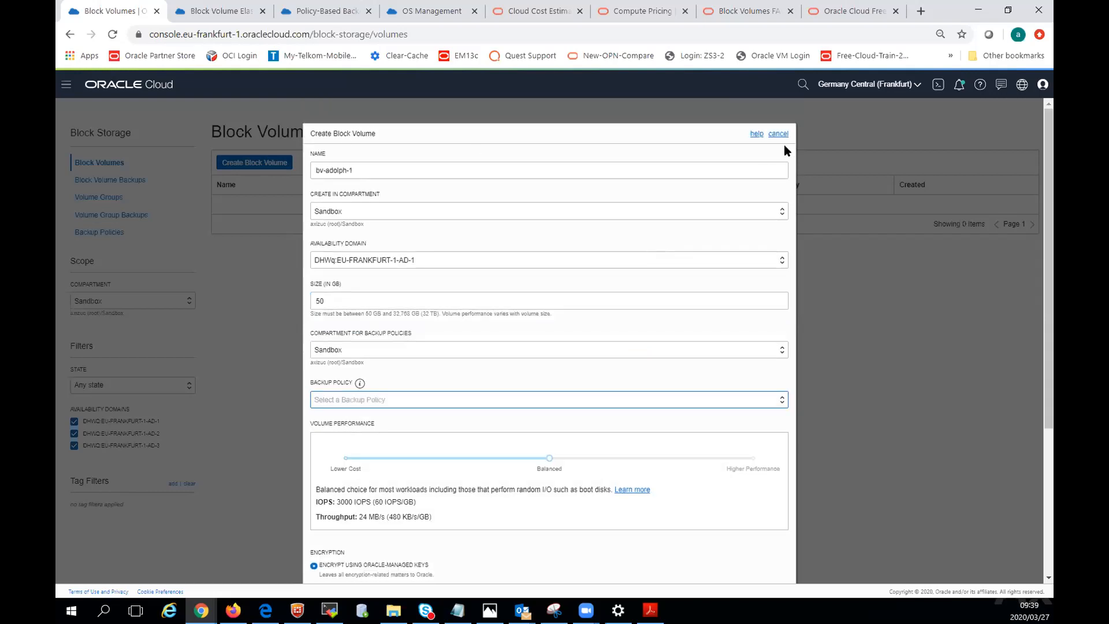
Open the help page on creating a volume and look through it for the backup policy guidance.
{"action": "left_click", "coordinate": [755, 134]}
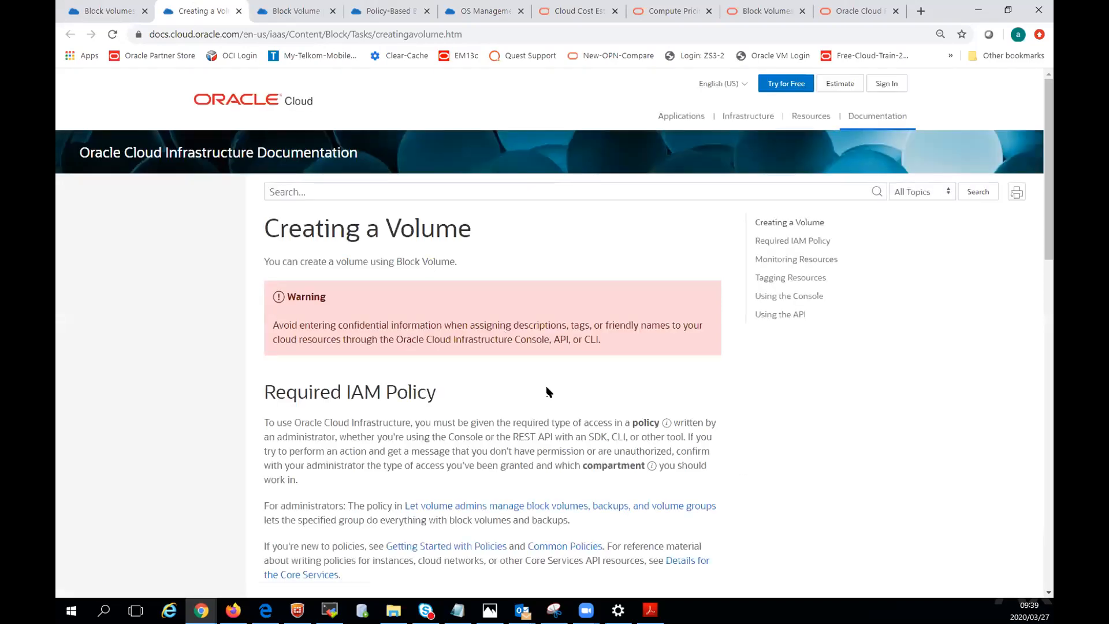
{"action": "scroll", "coordinate": [543, 387], "scroll_direction": "down", "scroll_amount": 2}
{"action": "scroll", "coordinate": [543, 387], "scroll_direction": "down", "scroll_amount": 8}
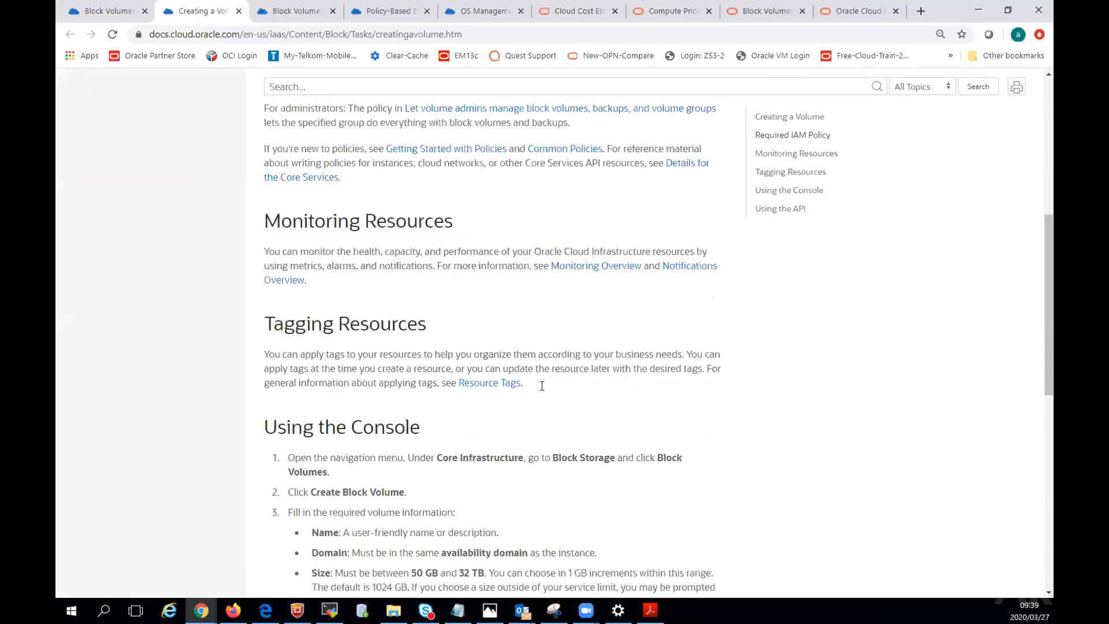
{"action": "scroll", "coordinate": [539, 384], "scroll_direction": "down", "scroll_amount": 6}
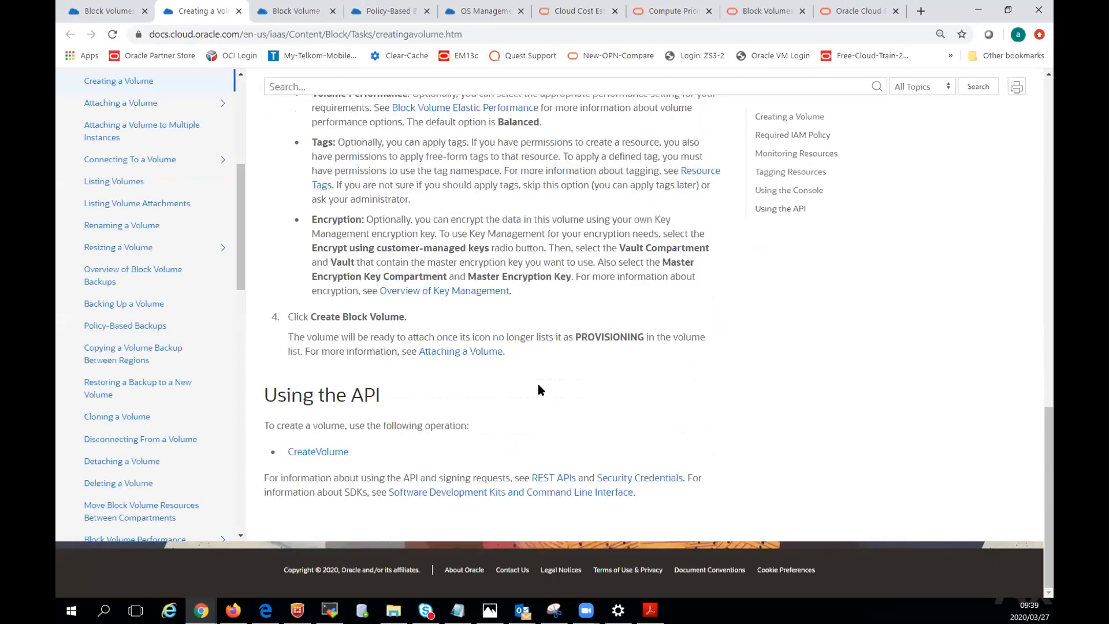
{"action": "scroll", "coordinate": [538, 383], "scroll_direction": "up", "scroll_amount": 3}
{"action": "scroll", "coordinate": [539, 384], "scroll_direction": "up", "scroll_amount": 1}
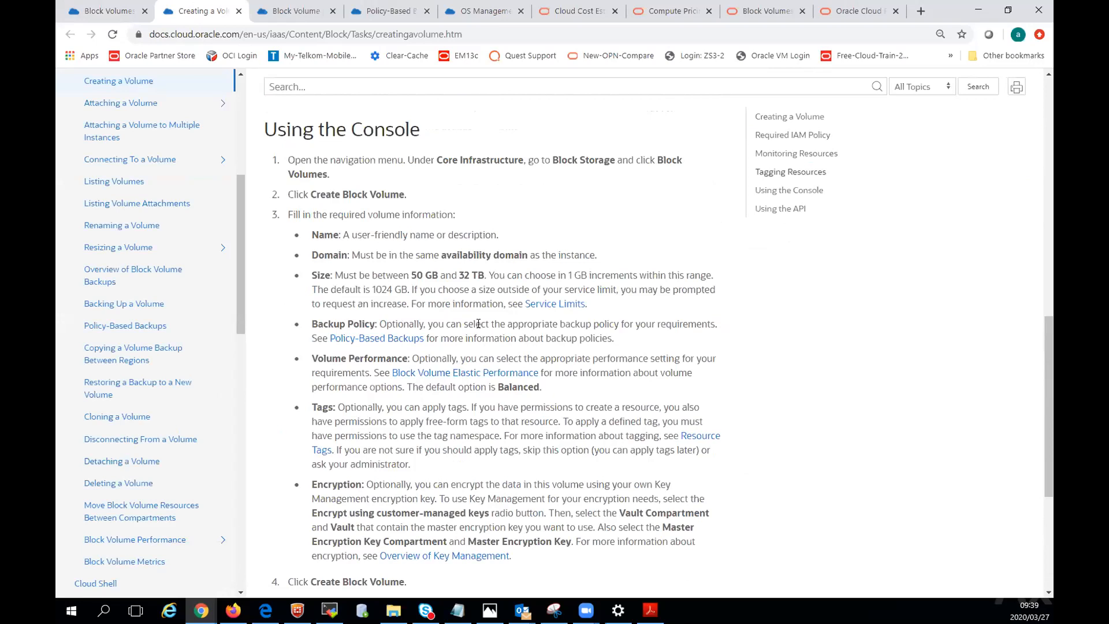
Open the Policy-Based Backups documentation and read the Bronze, Silver and Gold policy descriptions.
{"action": "left_click", "coordinate": [390, 342]}
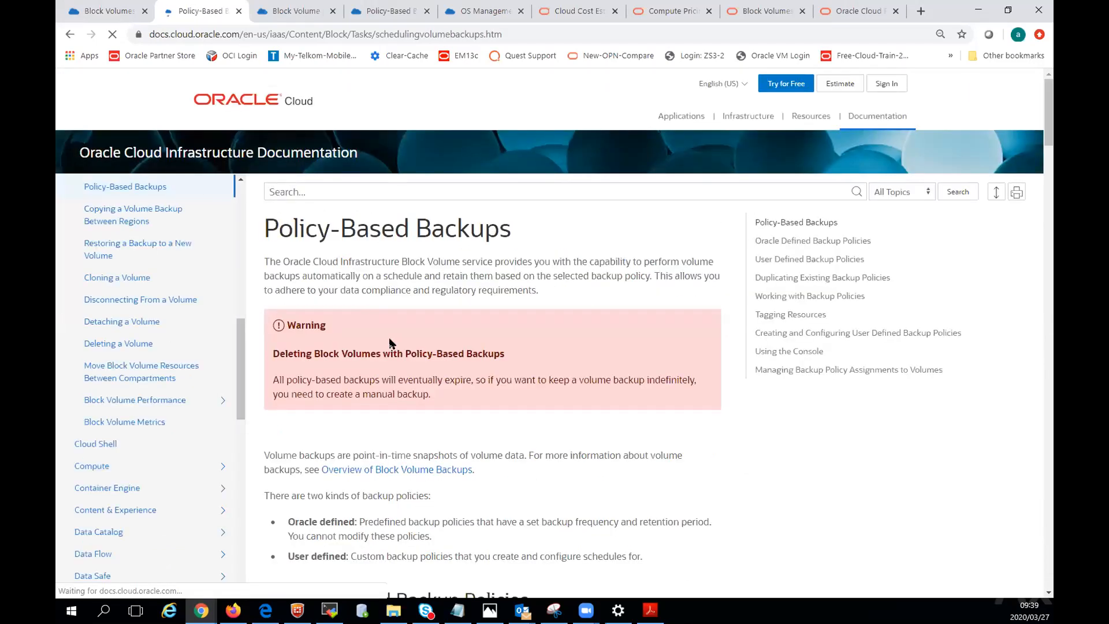
{"action": "scroll", "coordinate": [551, 450], "scroll_direction": "down", "scroll_amount": 3}
{"action": "scroll", "coordinate": [552, 449], "scroll_direction": "down", "scroll_amount": 6}
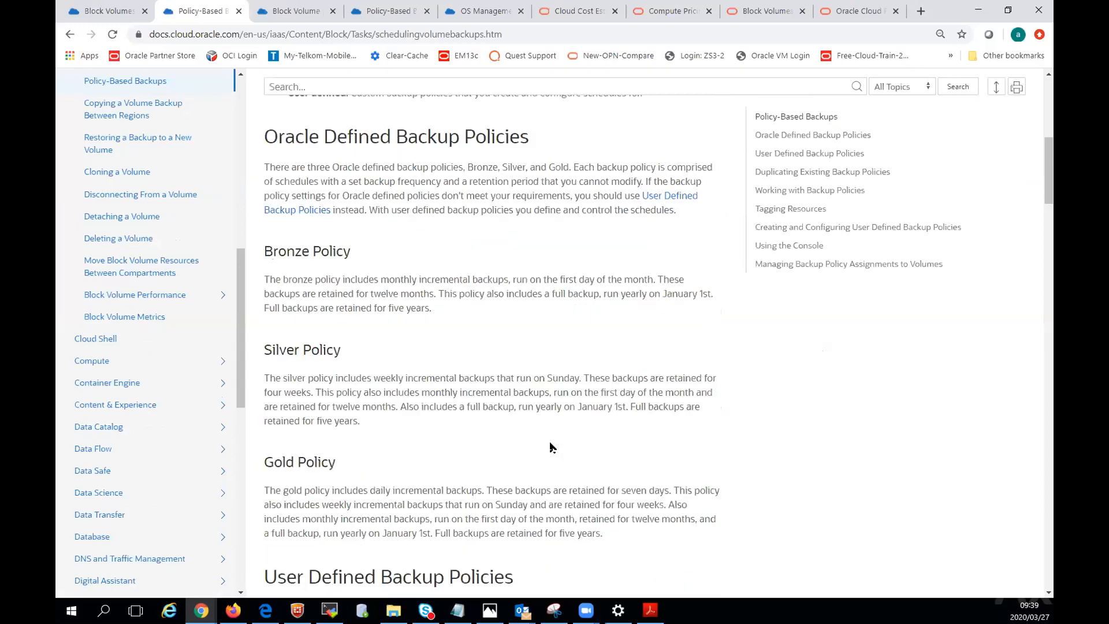
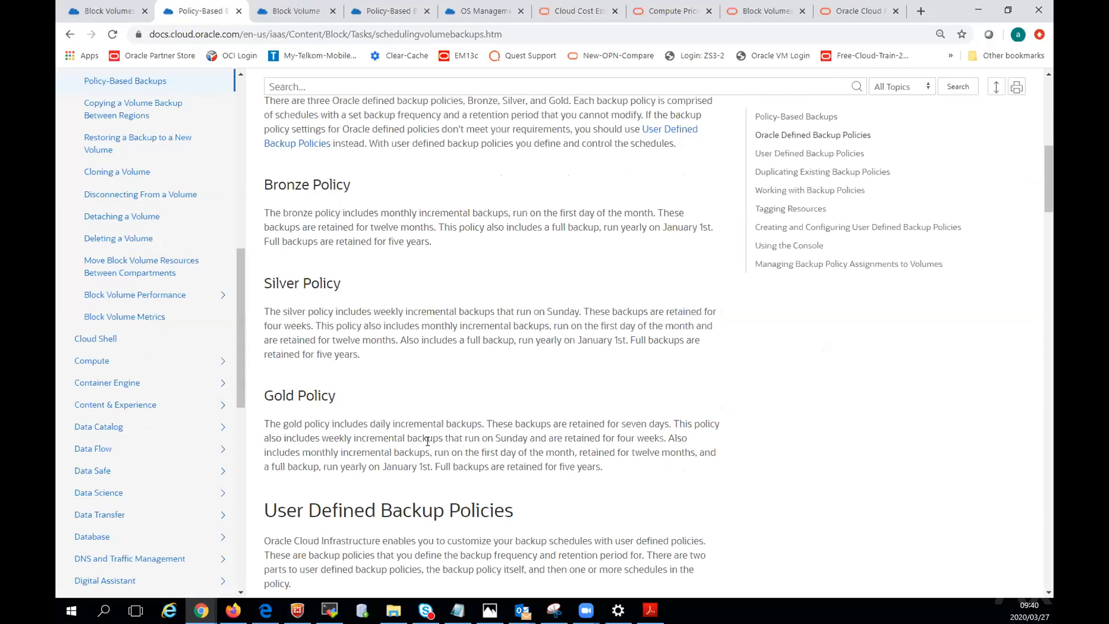
Compare the Bronze, Silver and Gold backup policy descriptions with the section on user defined backup policies.
{"action": "scroll", "coordinate": [428, 441], "scroll_direction": "down", "scroll_amount": 2}
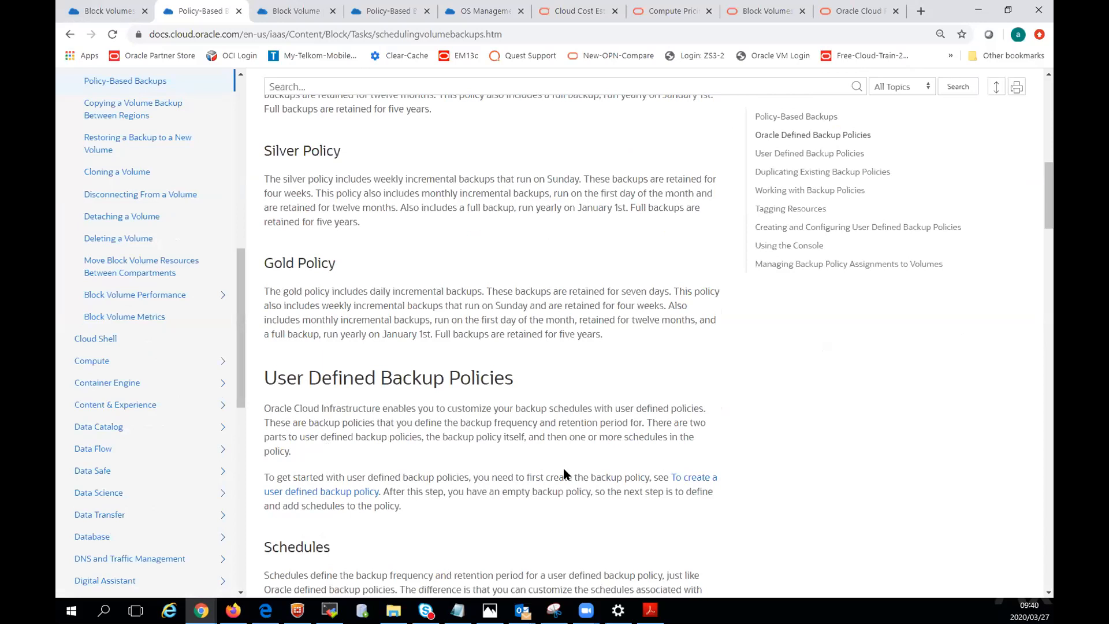
{"action": "scroll", "coordinate": [563, 468], "scroll_direction": "up", "scroll_amount": 3}
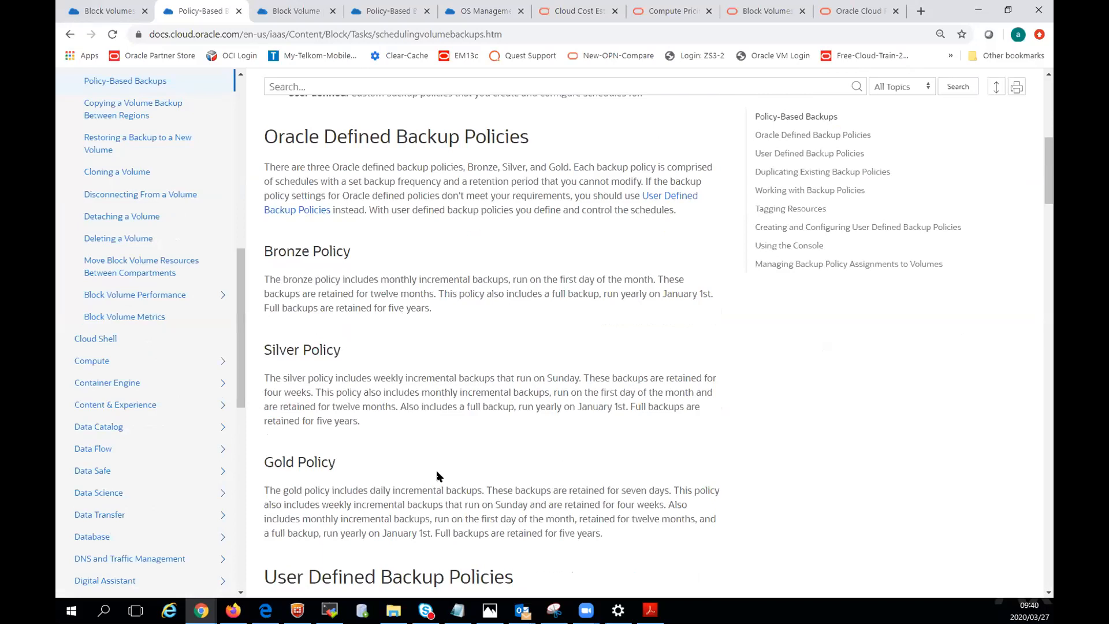
{"action": "scroll", "coordinate": [438, 477], "scroll_direction": "down", "scroll_amount": 1}
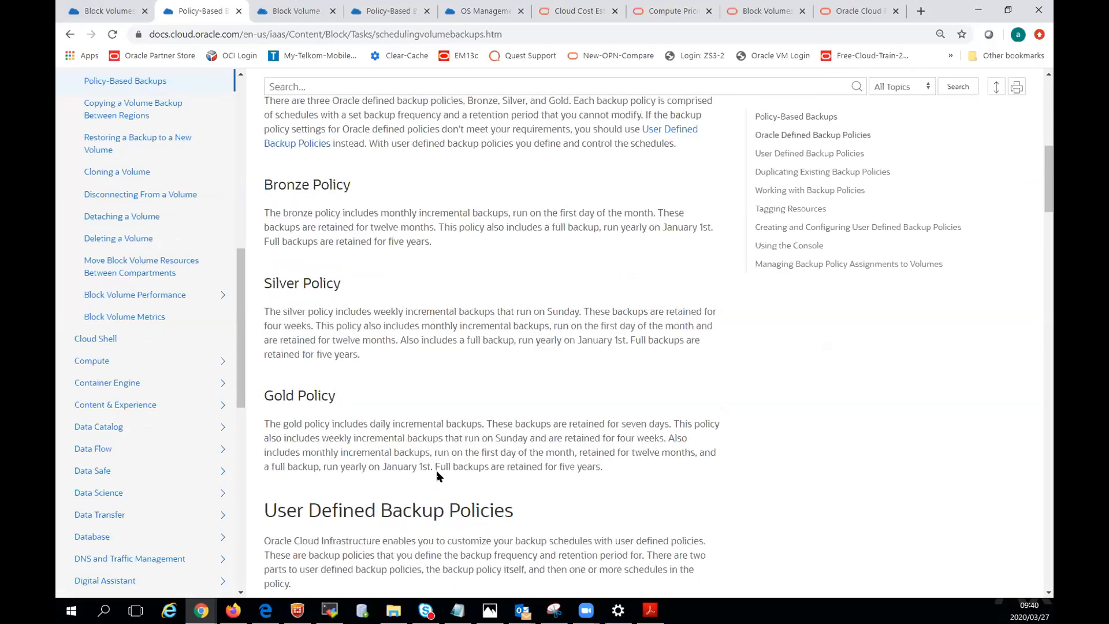
{"action": "scroll", "coordinate": [439, 468], "scroll_direction": "up", "scroll_amount": 10}
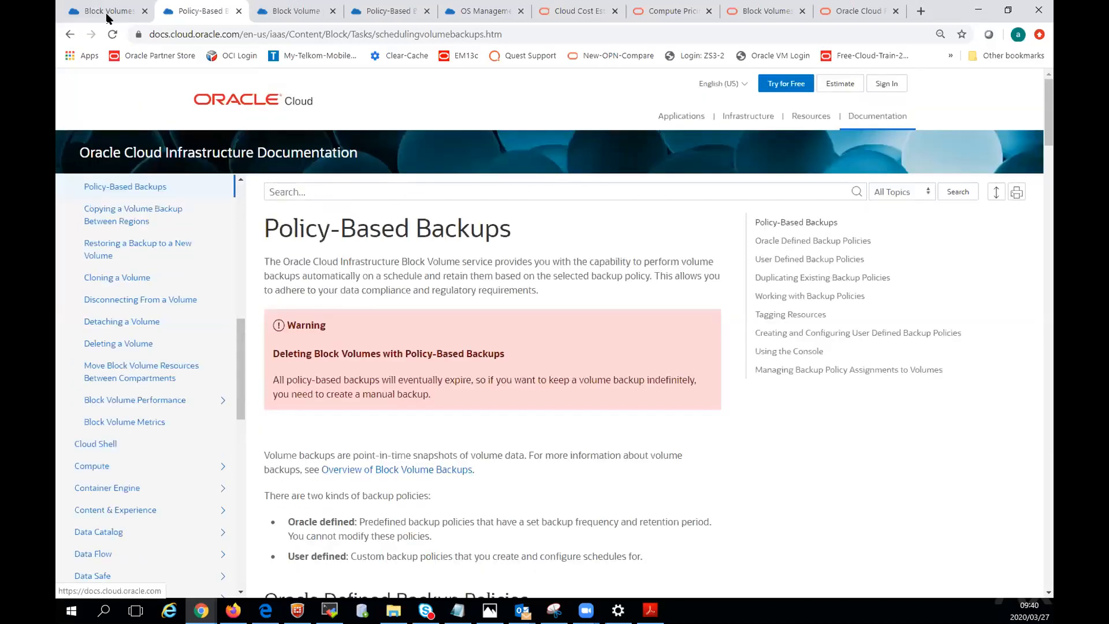
Set the new block volume's performance to Lower Cost and open its performance documentation in a separate browser tab.
{"action": "left_click", "coordinate": [107, 13]}
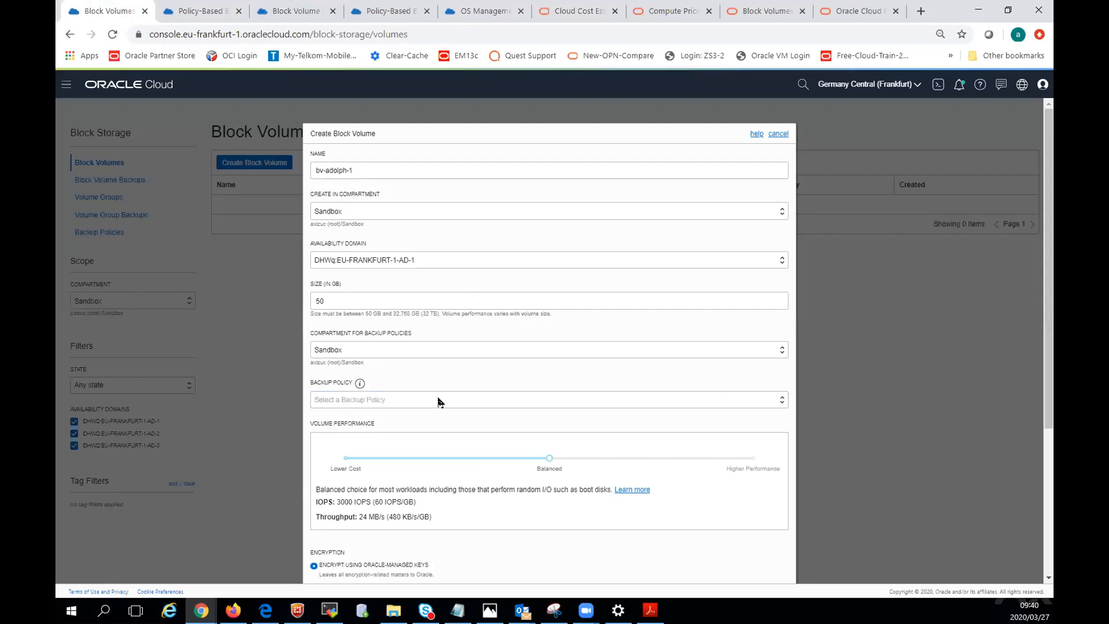
{"action": "scroll", "coordinate": [428, 323], "scroll_direction": "down", "scroll_amount": 2}
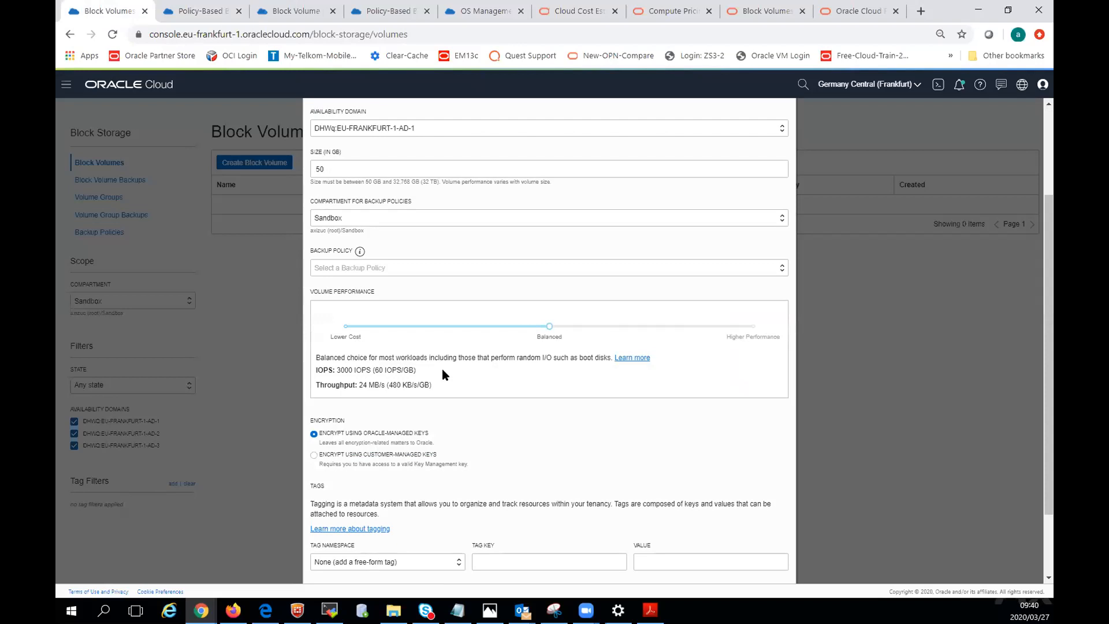
{"action": "left_click", "coordinate": [345, 326]}
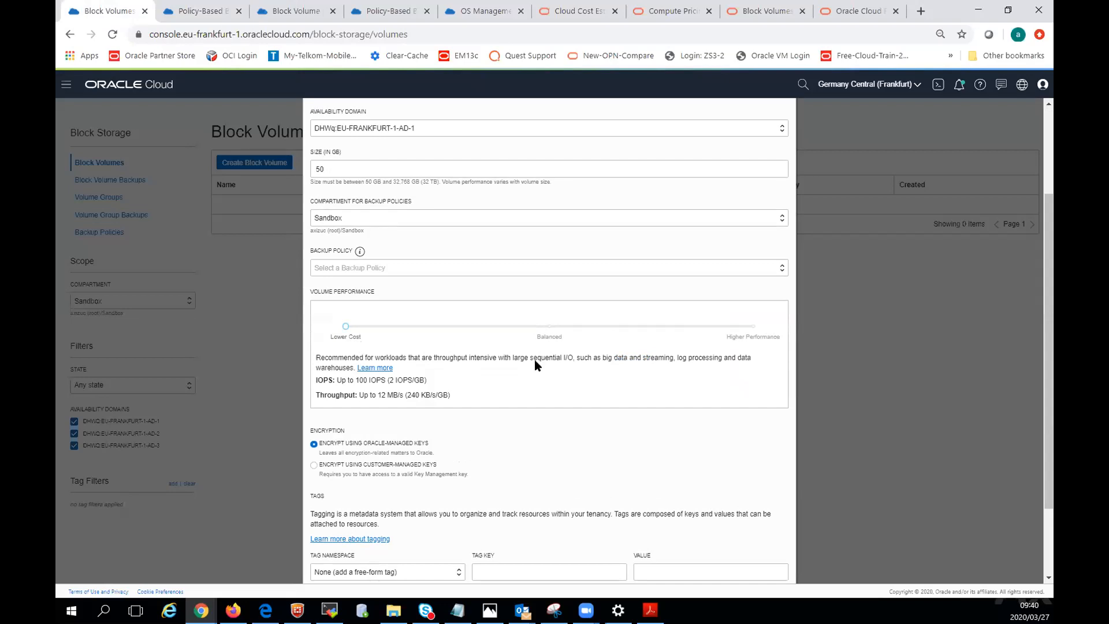
{"action": "right_click", "coordinate": [377, 369]}
{"action": "left_click", "coordinate": [405, 376]}
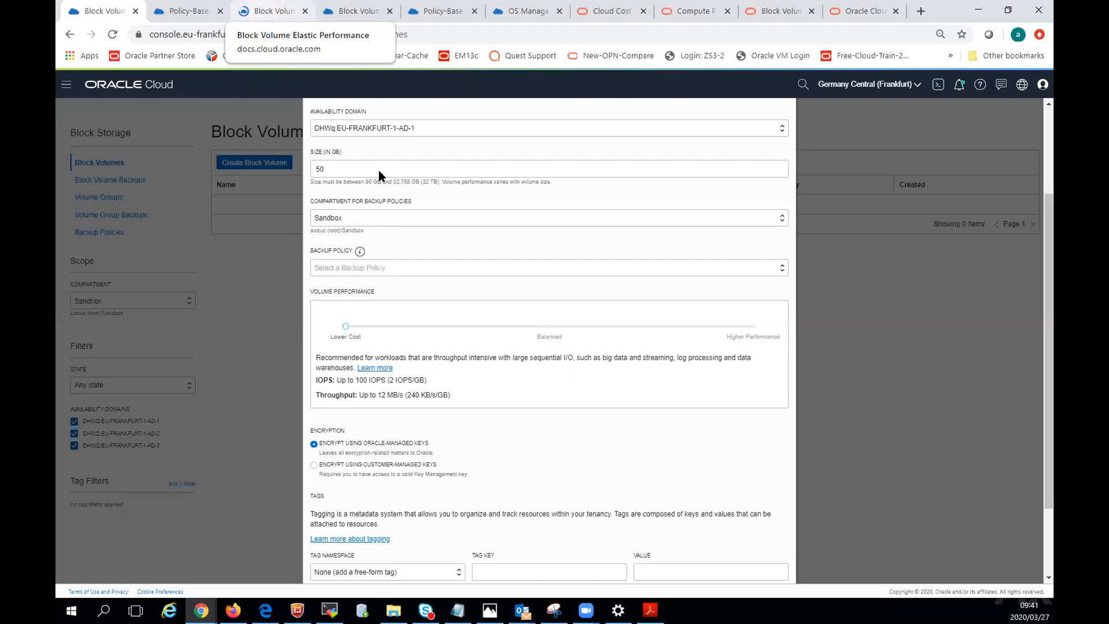
Try the Balanced and Higher Performance levels for the new block volume and cancel its creation.
{"action": "left_click", "coordinate": [548, 326]}
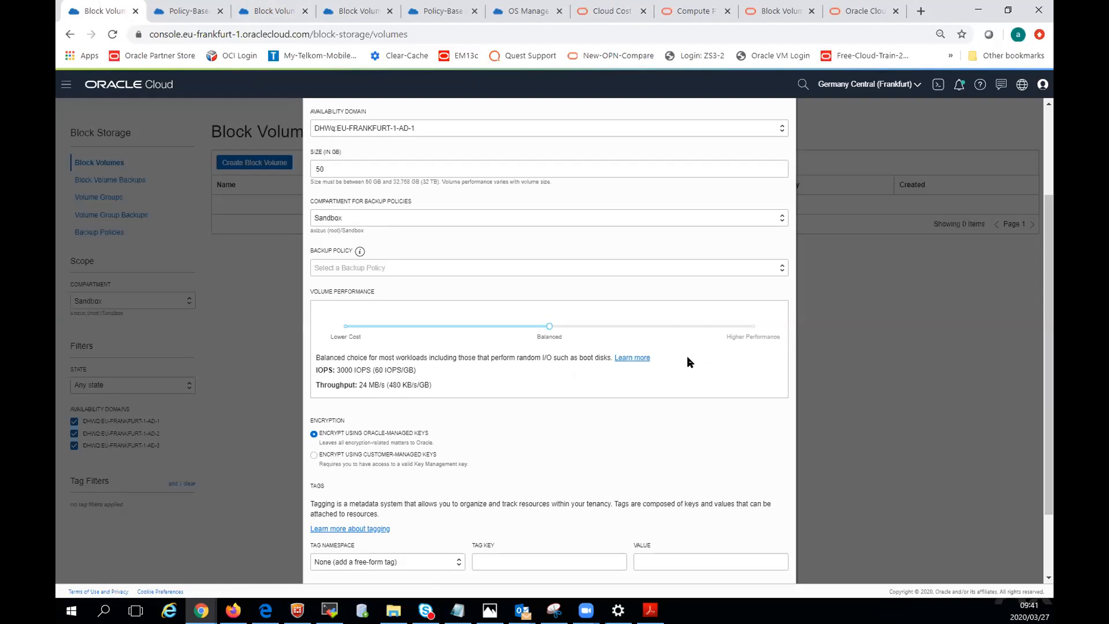
{"action": "left_click", "coordinate": [753, 327]}
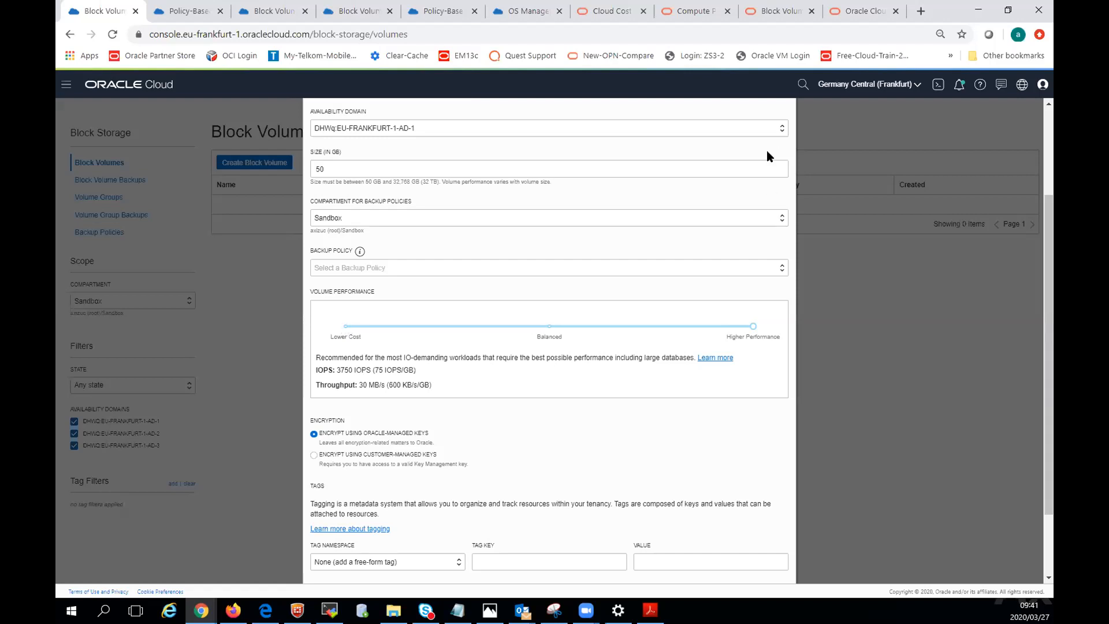
{"action": "scroll", "coordinate": [640, 439], "scroll_direction": "down", "scroll_amount": 2}
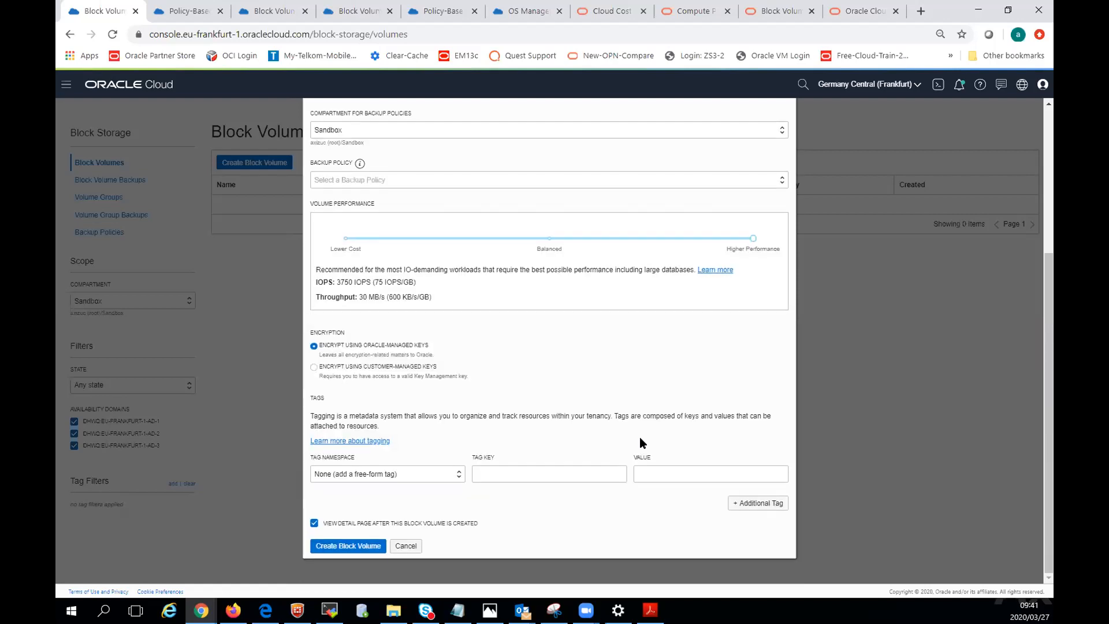
{"action": "left_click", "coordinate": [405, 545]}
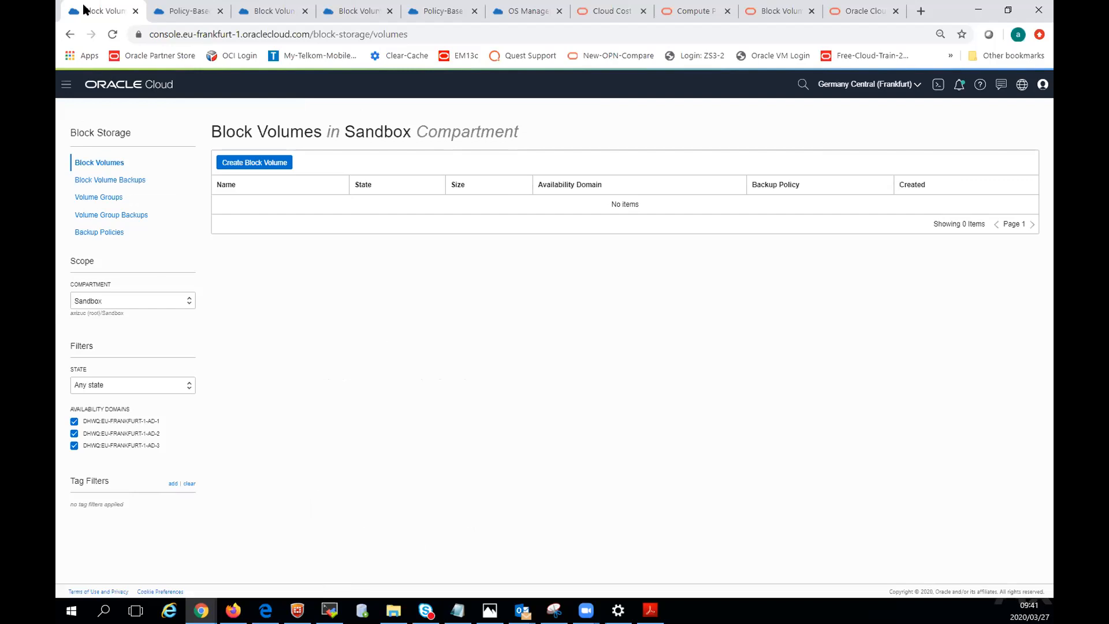
Open the details of the Windows-demo-1 instance in the Sandbox compartment and reveal its initial password.
{"action": "left_click", "coordinate": [76, 82]}
{"action": "left_click", "coordinate": [88, 123]}
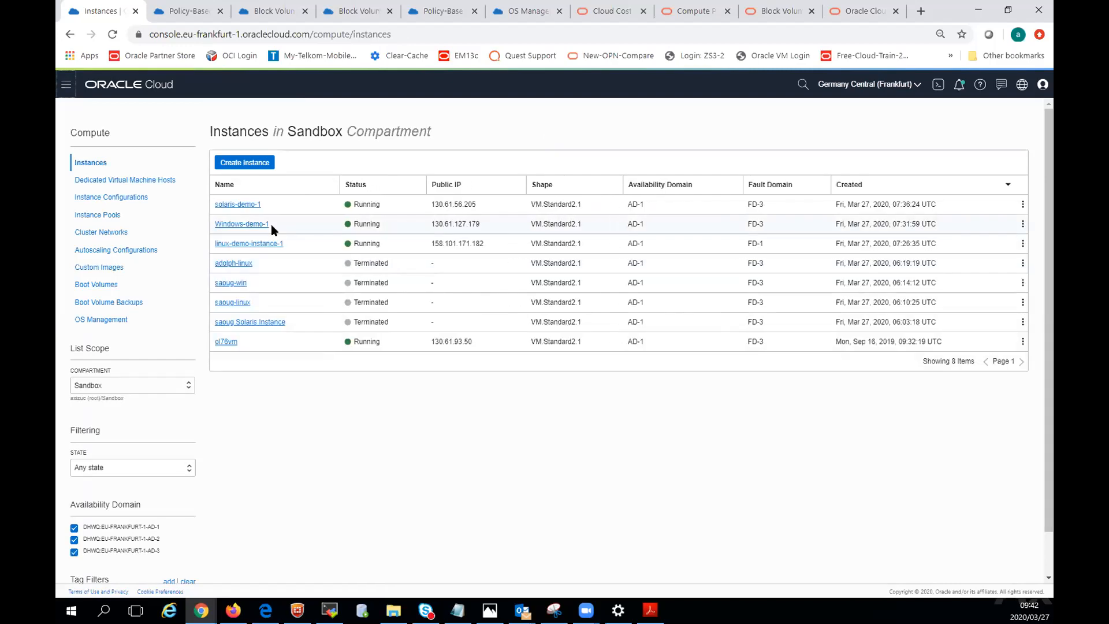
{"action": "left_click", "coordinate": [241, 225]}
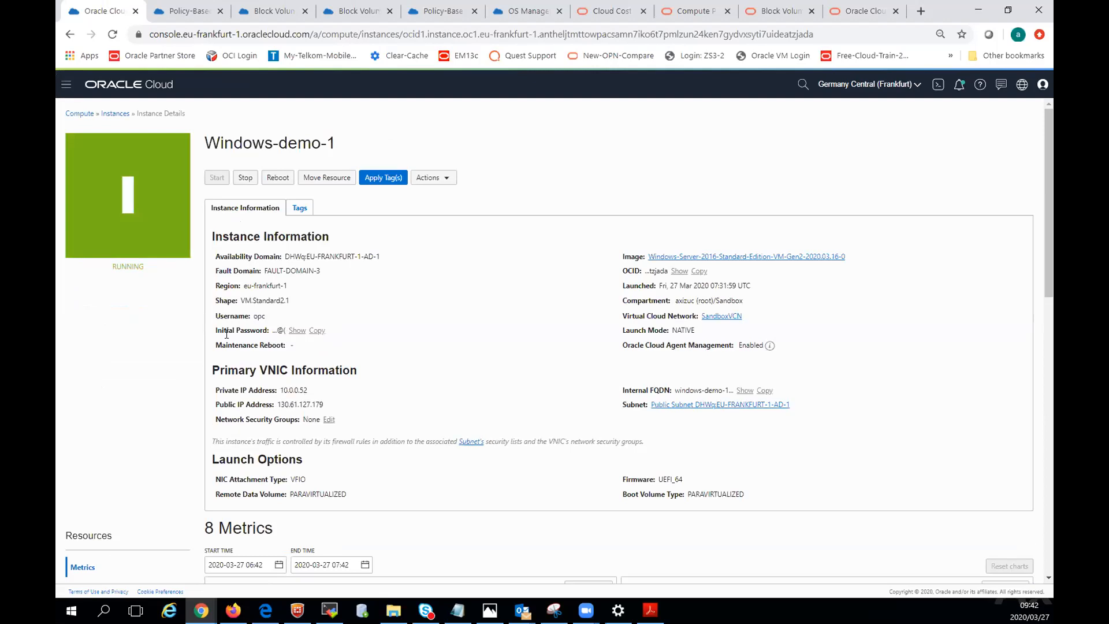
{"action": "left_click", "coordinate": [297, 329]}
Set up a Remote Desktop connection to the public IP address of Windows-demo-1, 130.61.127.179, with the username opc.
{"action": "left_click_drag", "start_coordinate": [277, 404], "coordinate": [324, 404]}
{"action": "key", "text": "ctrl+c"}
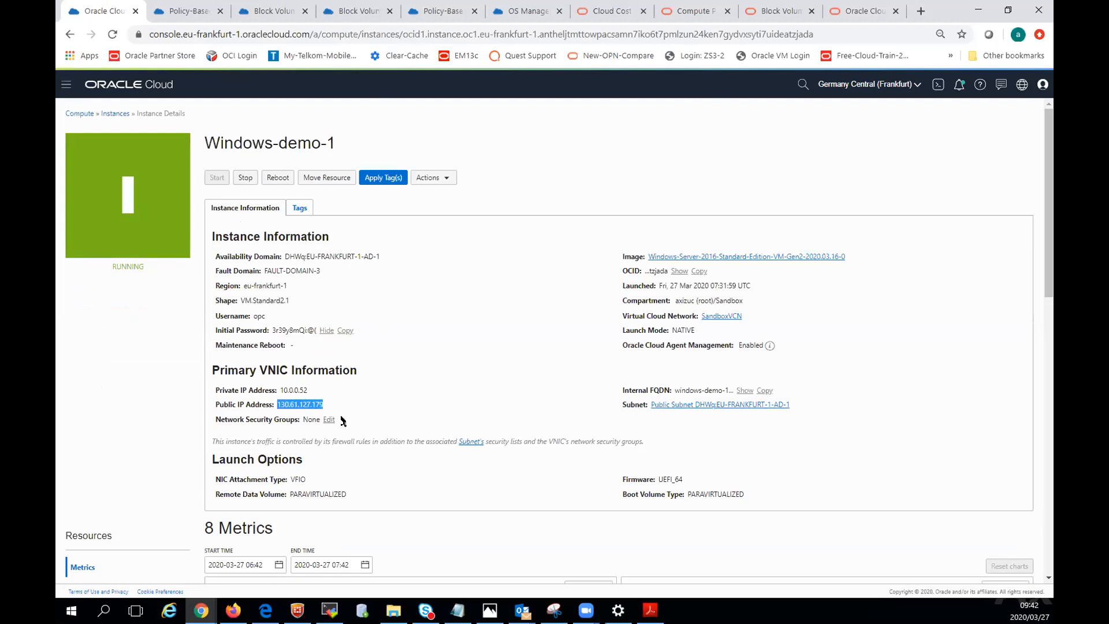
{"action": "right_click", "coordinate": [320, 405]}
{"action": "left_click", "coordinate": [341, 414]}
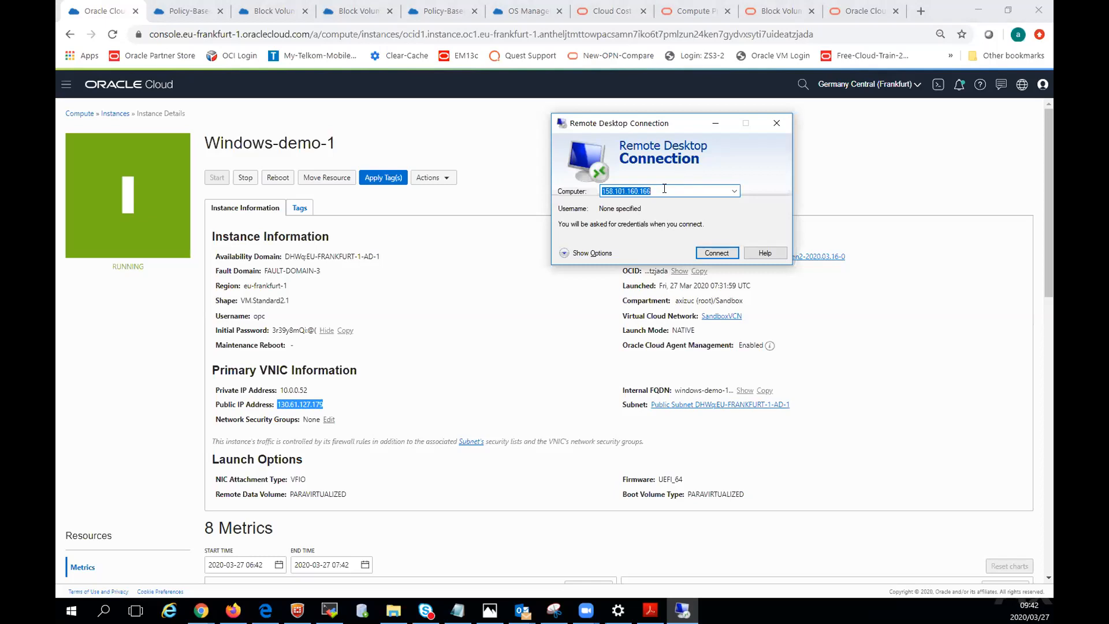
{"action": "key", "text": "ctrl+v"}
{"action": "left_click", "coordinate": [565, 255]}
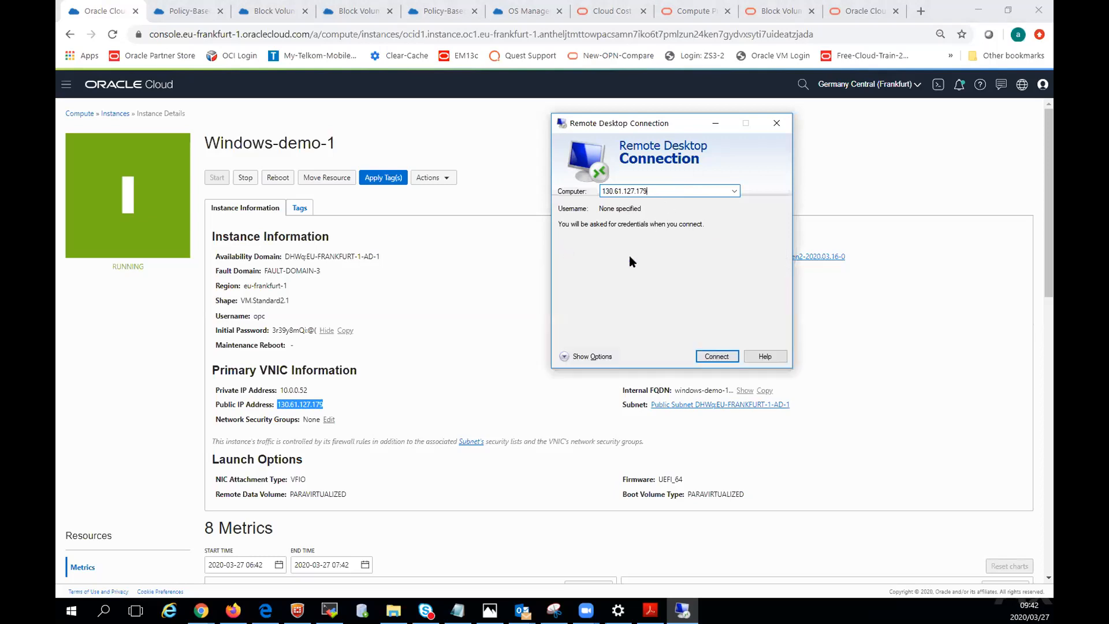
{"action": "left_click", "coordinate": [654, 252]}
{"action": "type", "text": "opc"}
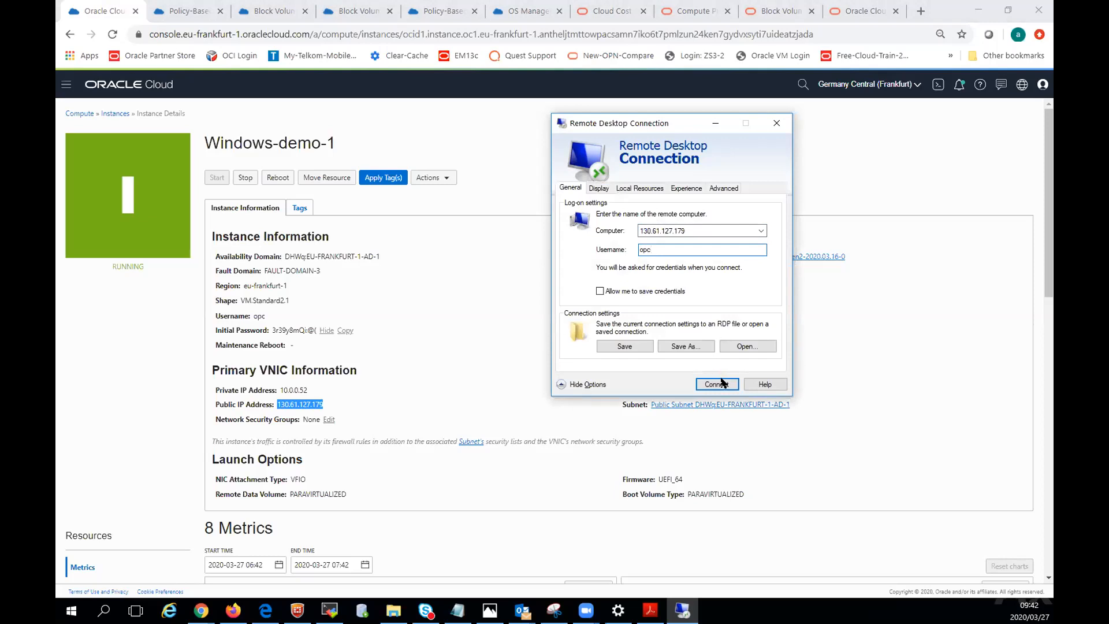
Try to connect to Windows-demo-1 over Remote Desktop, dismiss the error and retry the connection.
{"action": "left_click", "coordinate": [722, 385]}
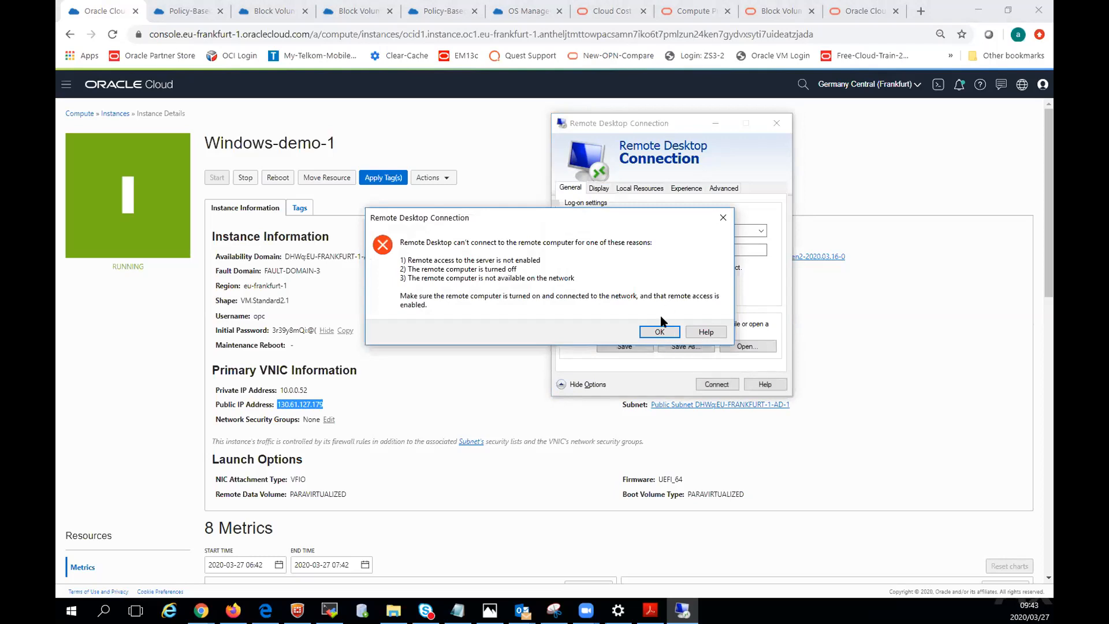
{"action": "left_click", "coordinate": [661, 332]}
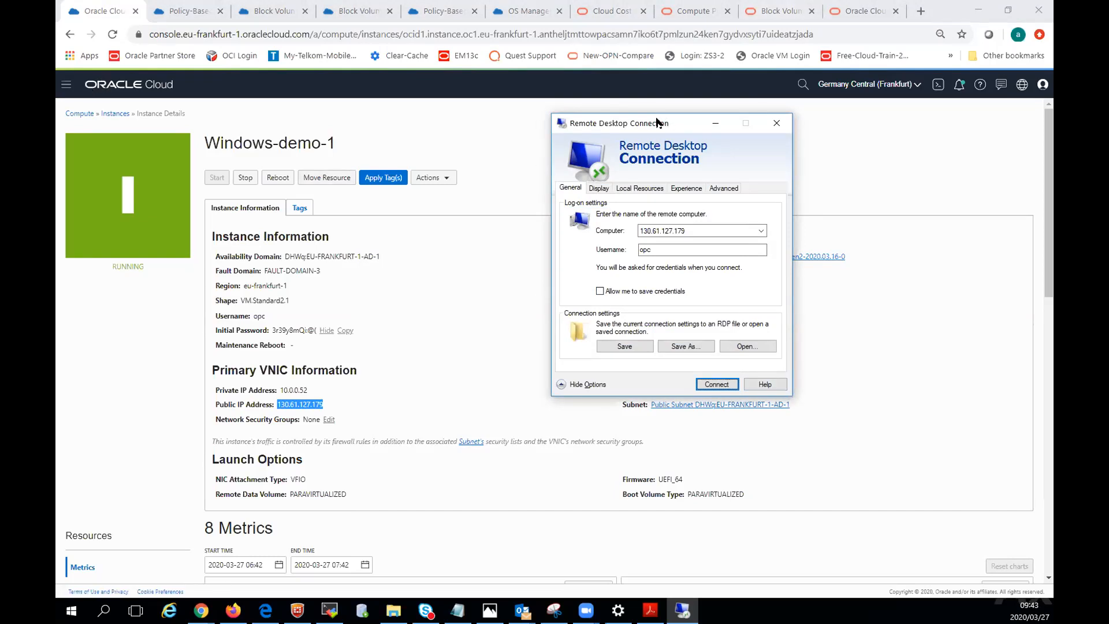
{"action": "left_click", "coordinate": [716, 384]}
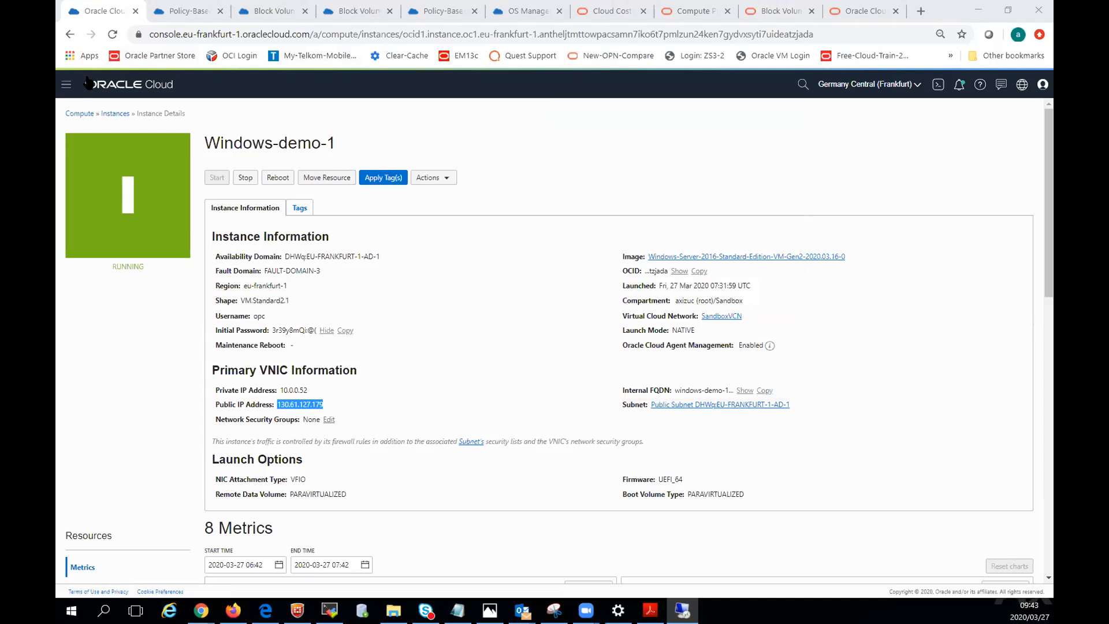
Open the default security list of the SandboxVCN virtual cloud network and check its ingress rules.
{"action": "left_click", "coordinate": [68, 87]}
{"action": "left_click", "coordinate": [91, 203]}
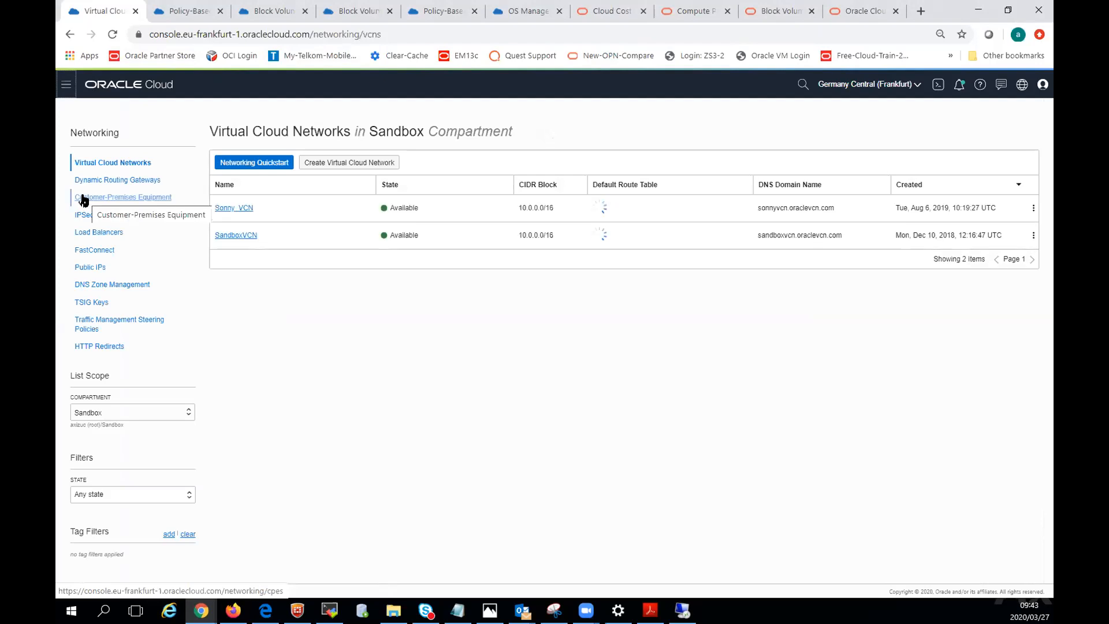
{"action": "left_click", "coordinate": [236, 226]}
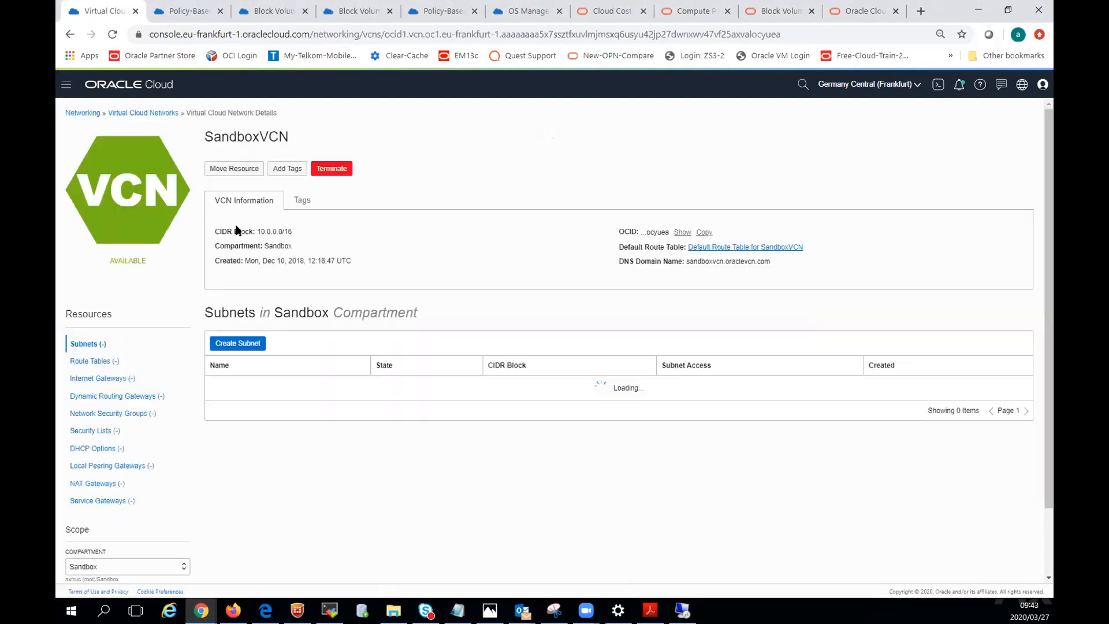
{"action": "left_click", "coordinate": [86, 431]}
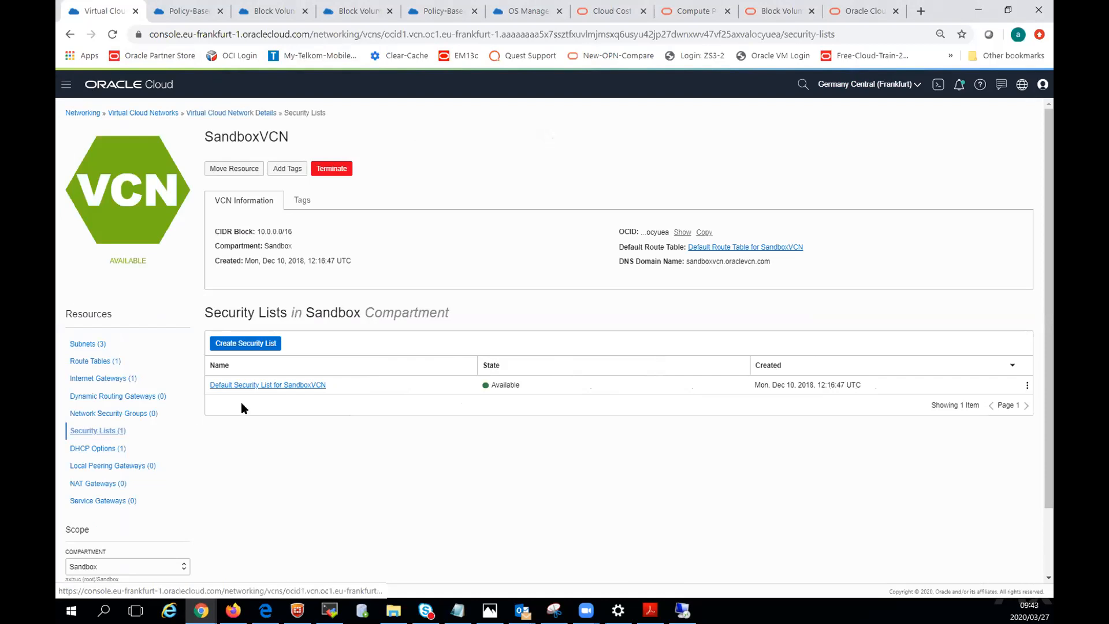
{"action": "left_click", "coordinate": [258, 389]}
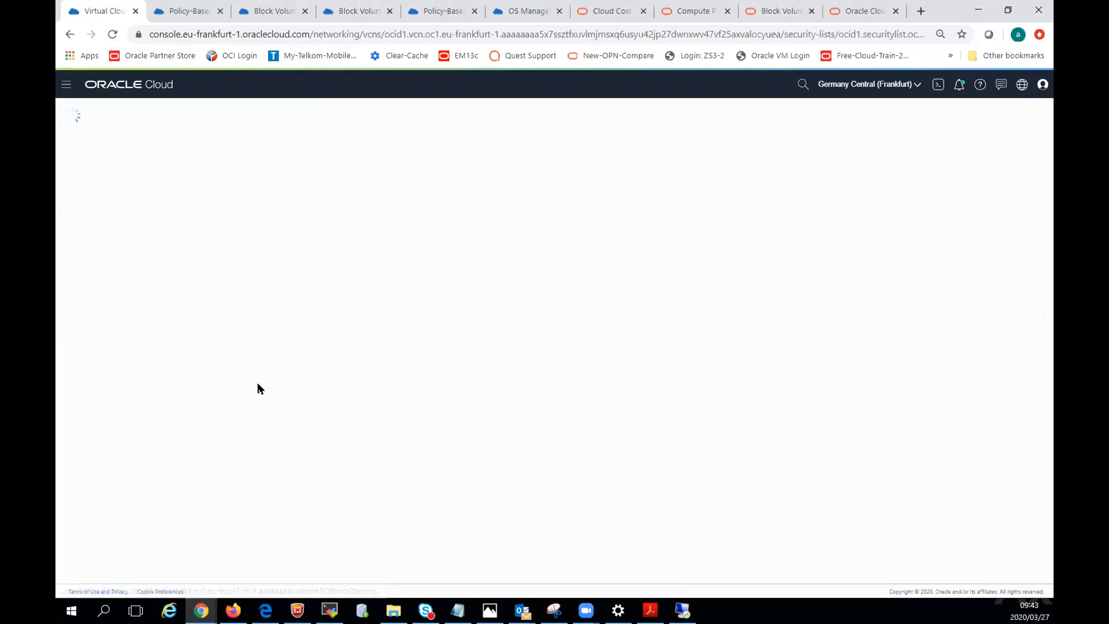
{"action": "scroll", "coordinate": [355, 466], "scroll_direction": "down", "scroll_amount": 1}
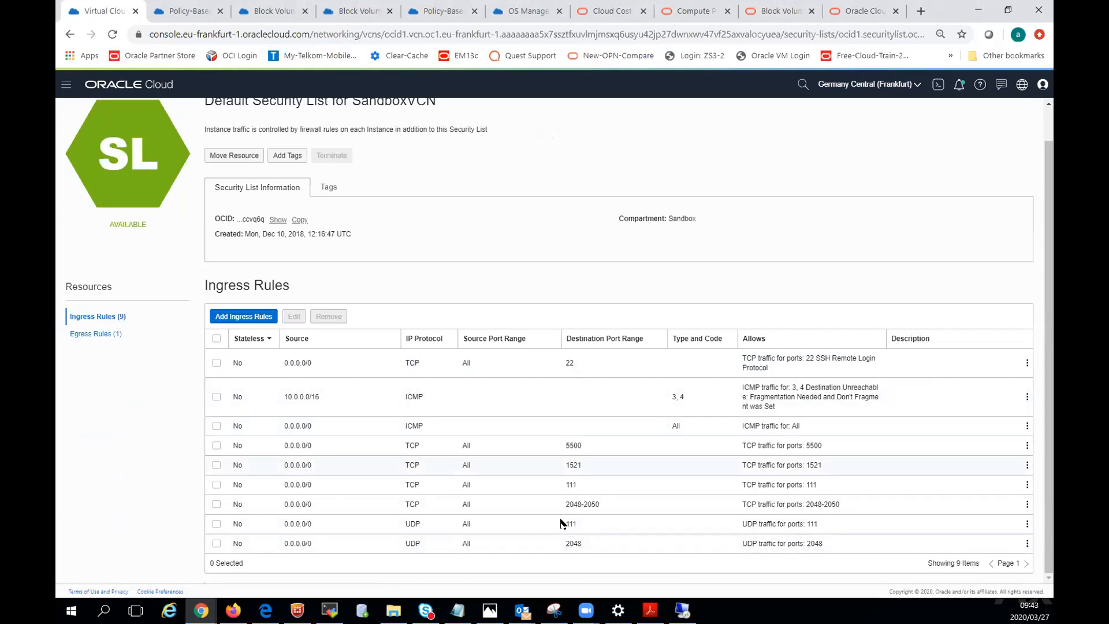
Add a TCP ingress rule from source CIDR 0.0.0.0/0 to destination port 3389, described as "Windows RDP protocol".
{"action": "left_click", "coordinate": [242, 317]}
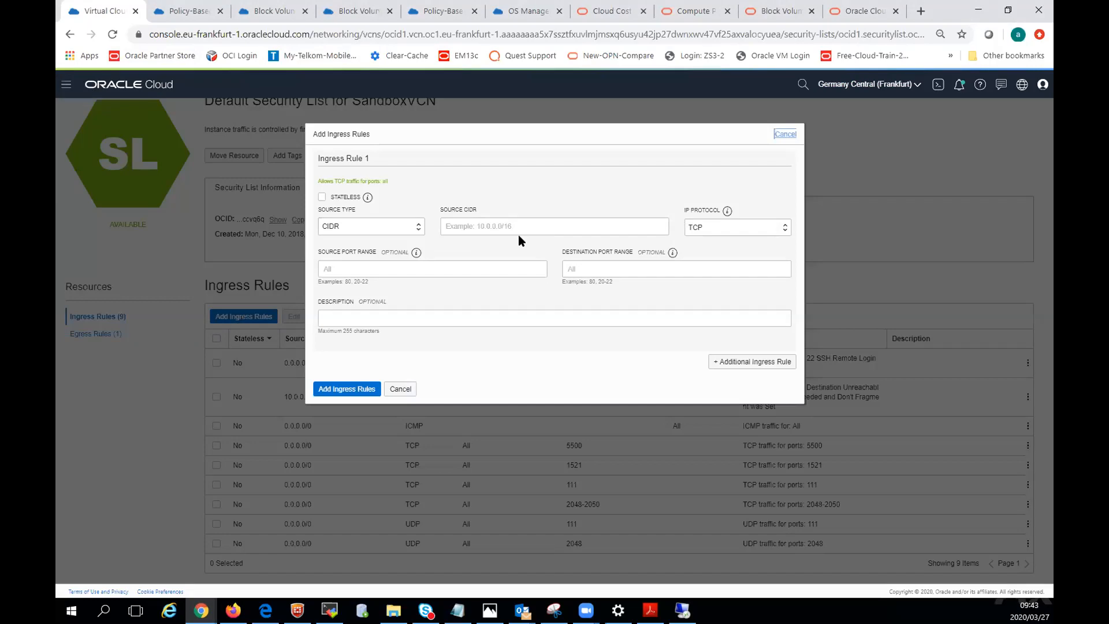
{"action": "left_click", "coordinate": [482, 225]}
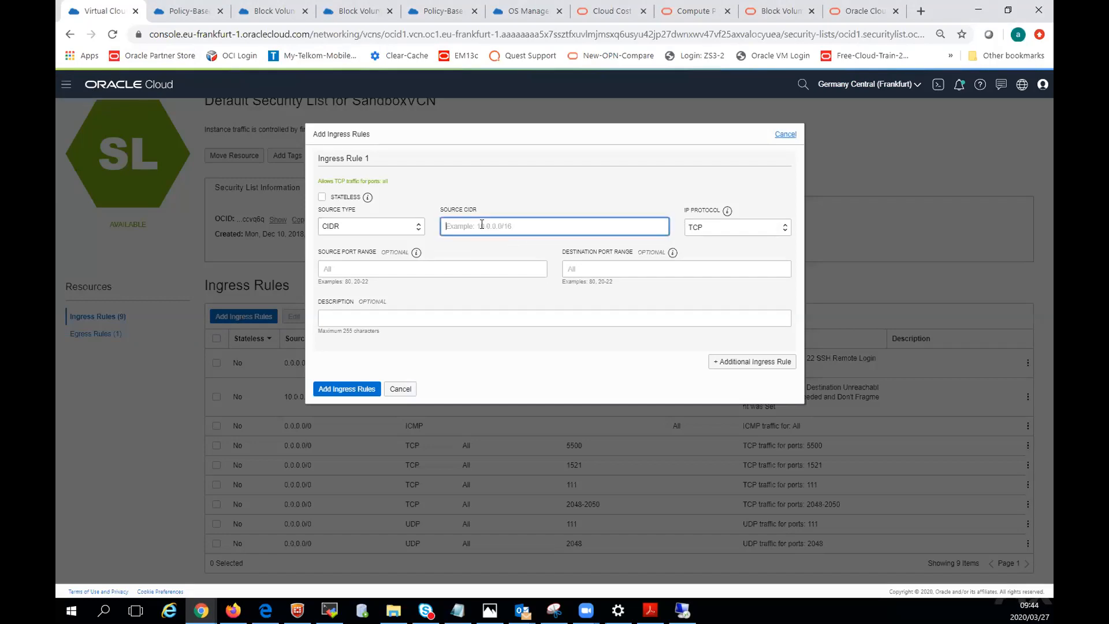
{"action": "type", "text": "0.0.0.0/0"}
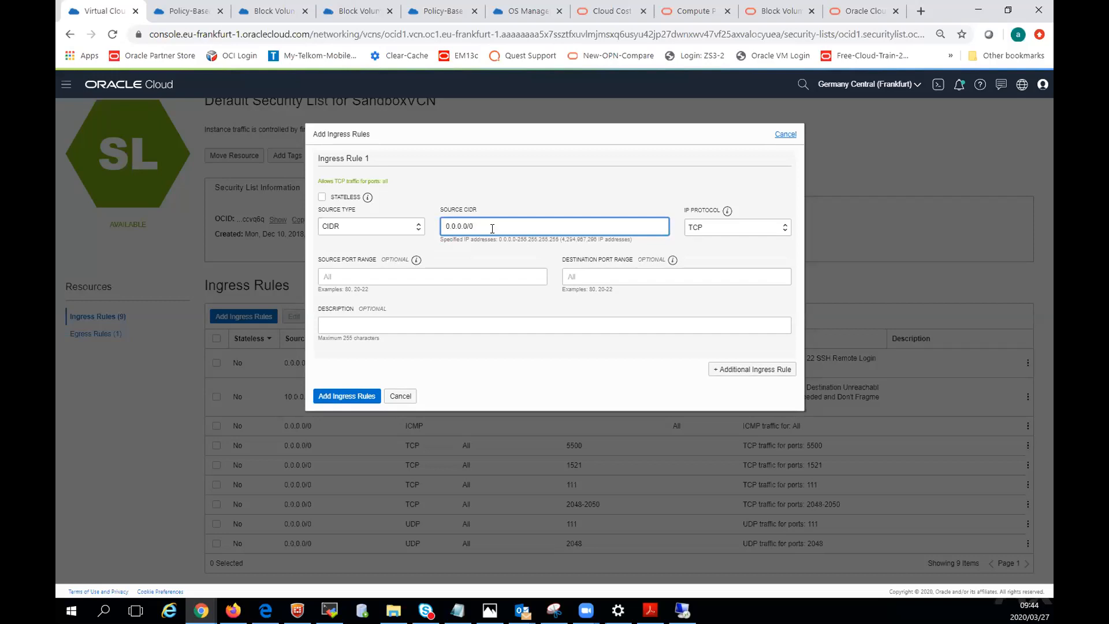
{"action": "left_click", "coordinate": [578, 271]}
{"action": "type", "text": "3"}
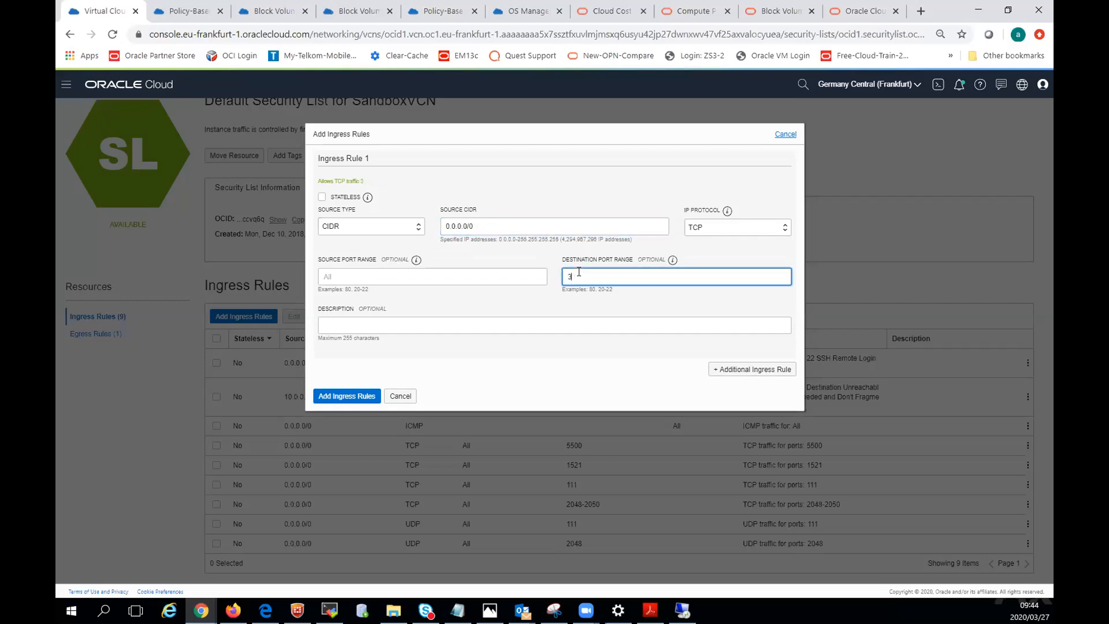
{"action": "type", "text": "389"}
{"action": "left_click", "coordinate": [330, 327]}
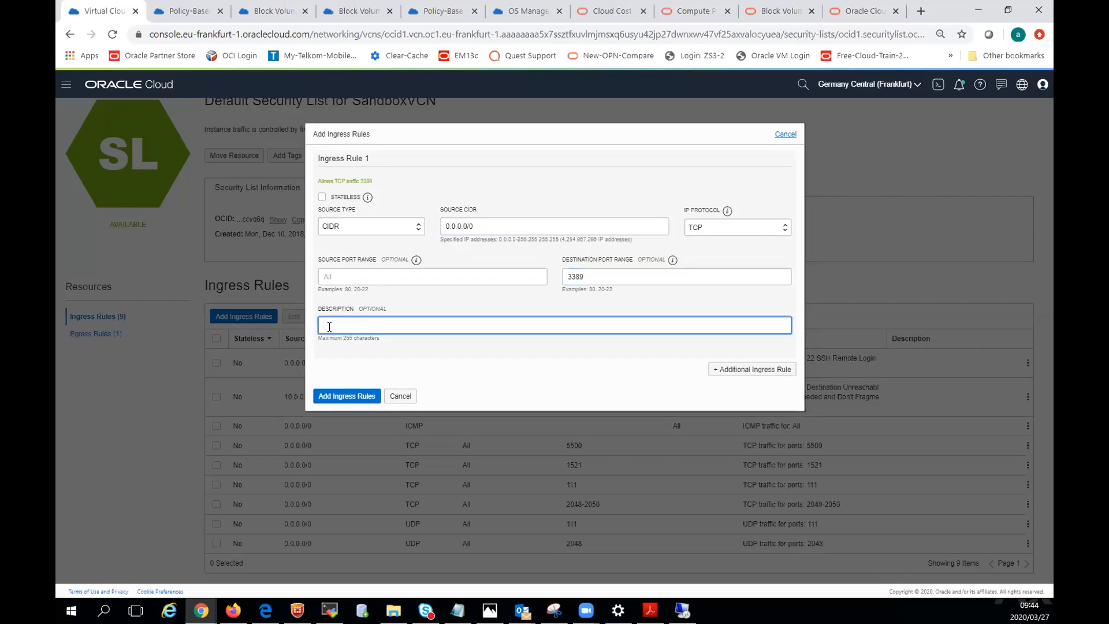
{"action": "type", "text": "Windows RDP protocol"}
{"action": "left_click", "coordinate": [354, 395]}
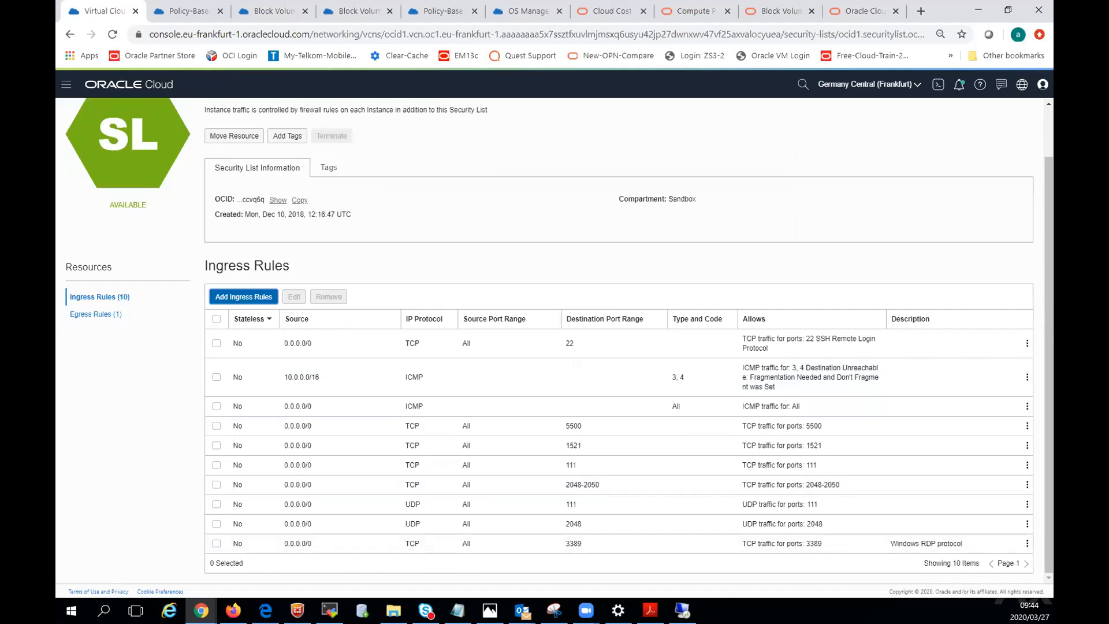
Reconnect to Windows-demo-1 over Remote Desktop, accepting the computer's unverified identity.
{"action": "left_click", "coordinate": [682, 610]}
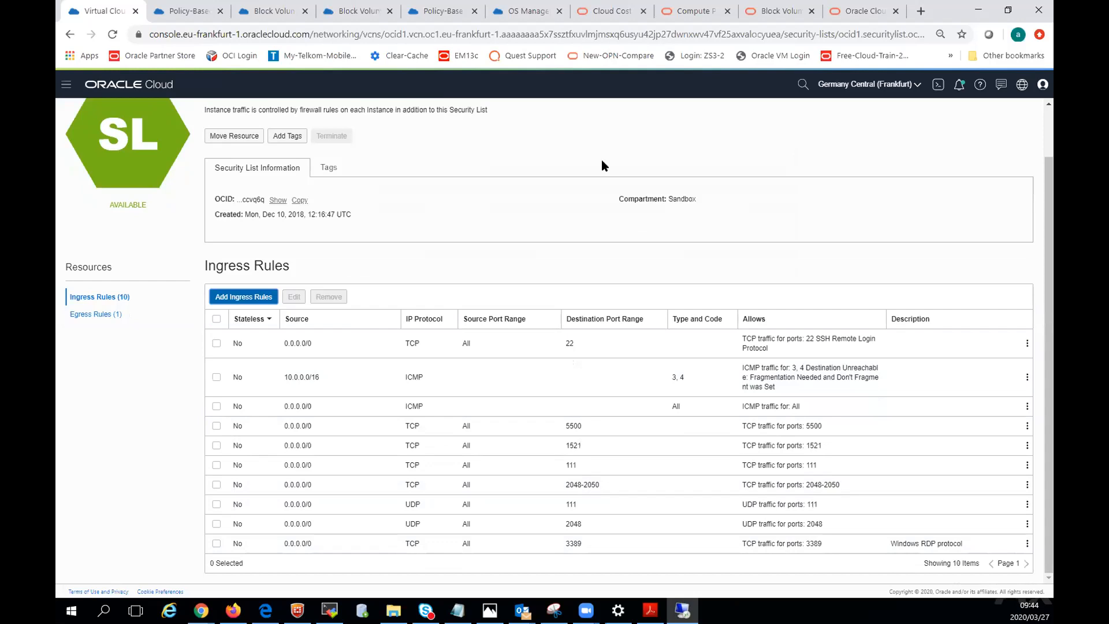
{"action": "left_click", "coordinate": [656, 404]}
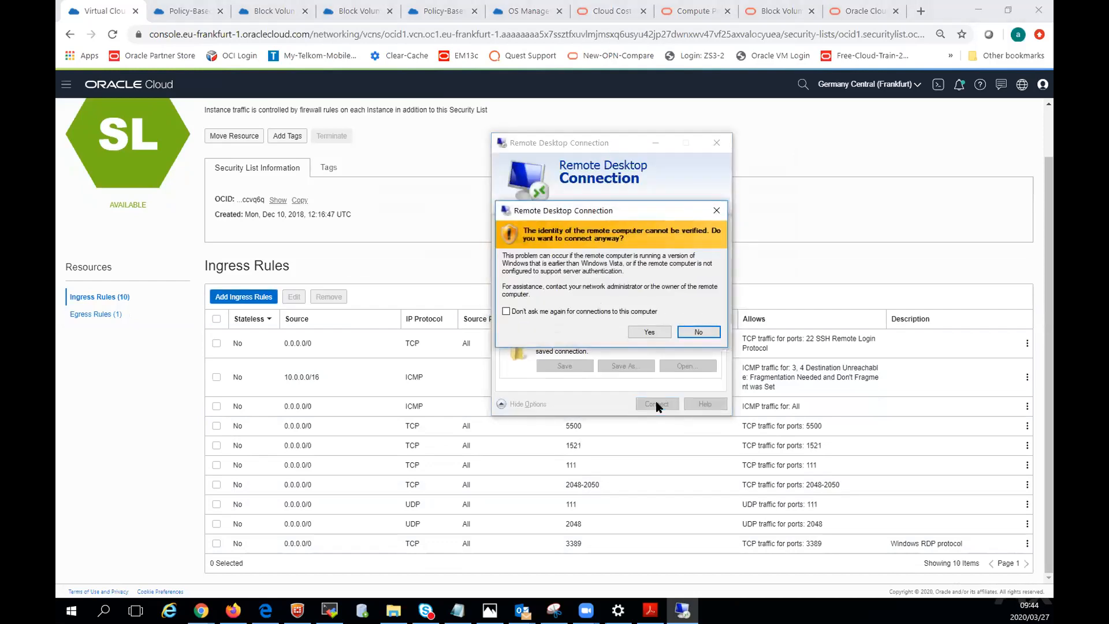
{"action": "left_click", "coordinate": [649, 332]}
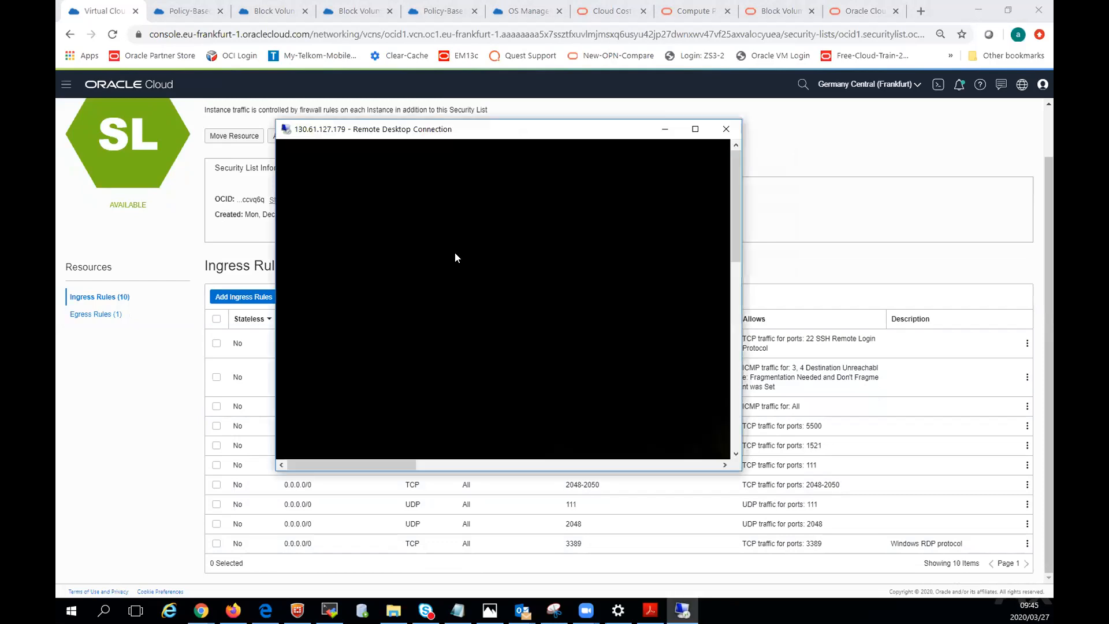
Copy the initial password of the Windows-demo-1 instance from its instance details.
{"action": "left_click", "coordinate": [696, 129]}
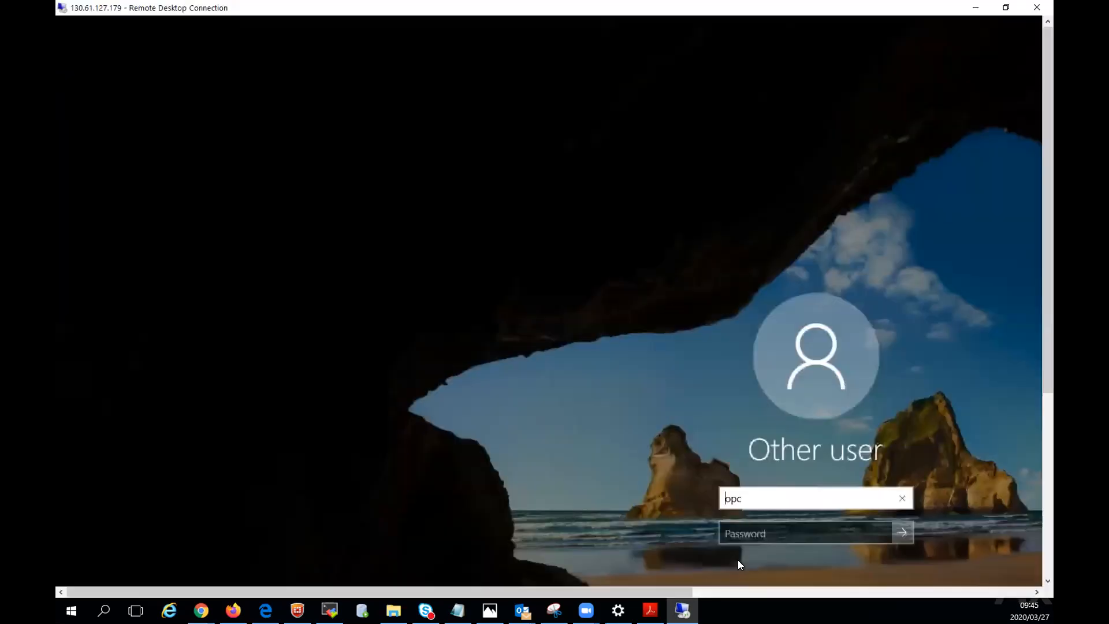
{"action": "left_click", "coordinate": [975, 7]}
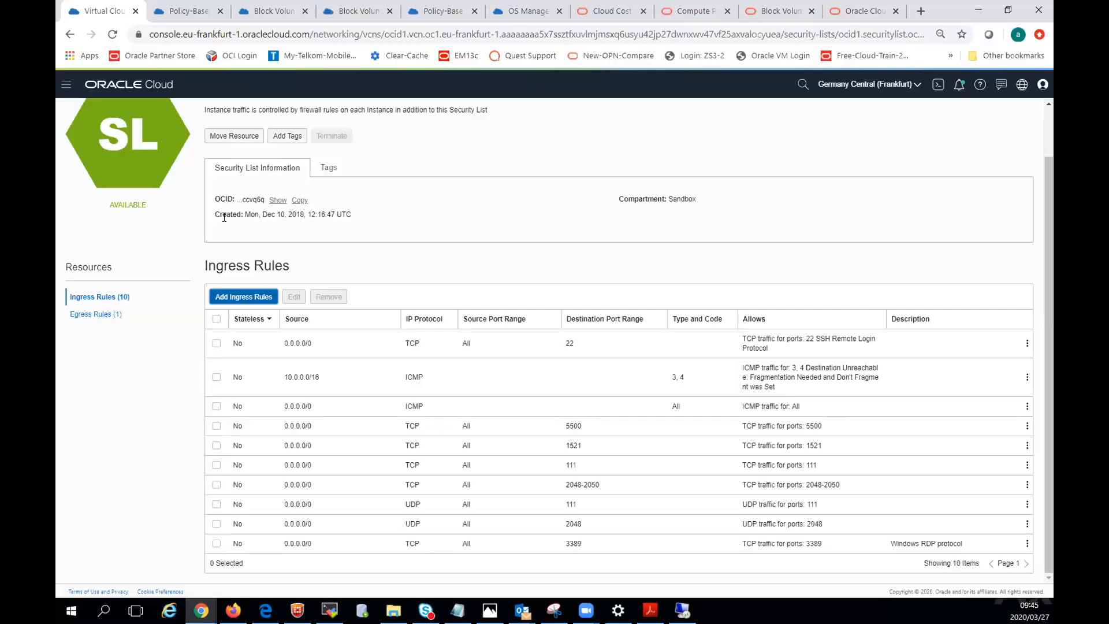
{"action": "scroll", "coordinate": [137, 223], "scroll_direction": "up", "scroll_amount": 1}
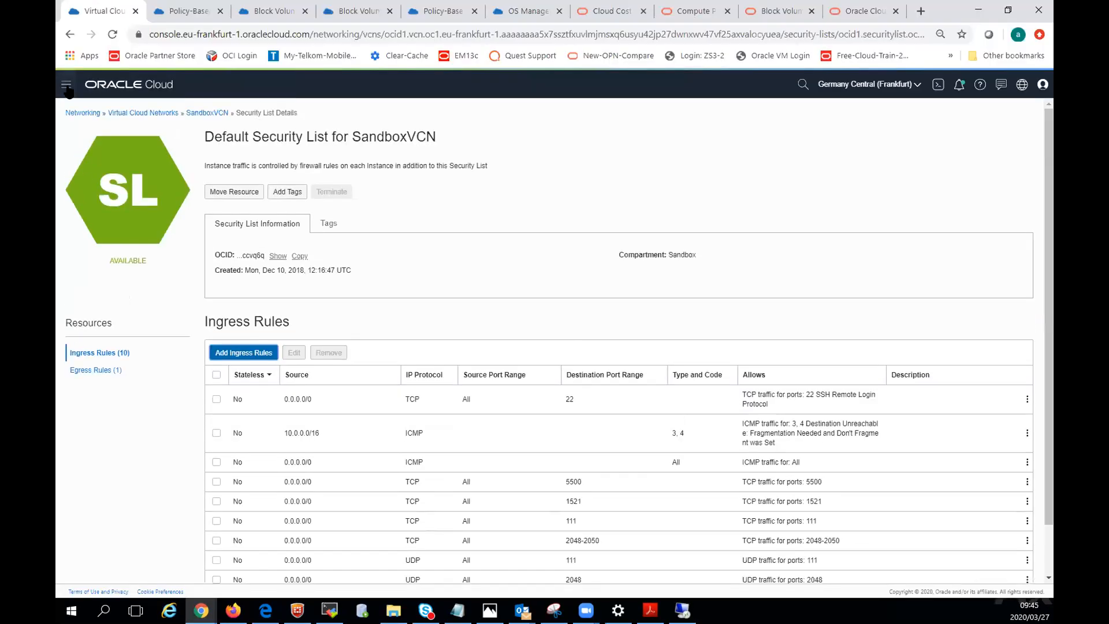
{"action": "left_click", "coordinate": [66, 85]}
{"action": "mouse_move", "coordinate": [116, 128]}
{"action": "left_click", "coordinate": [216, 128]}
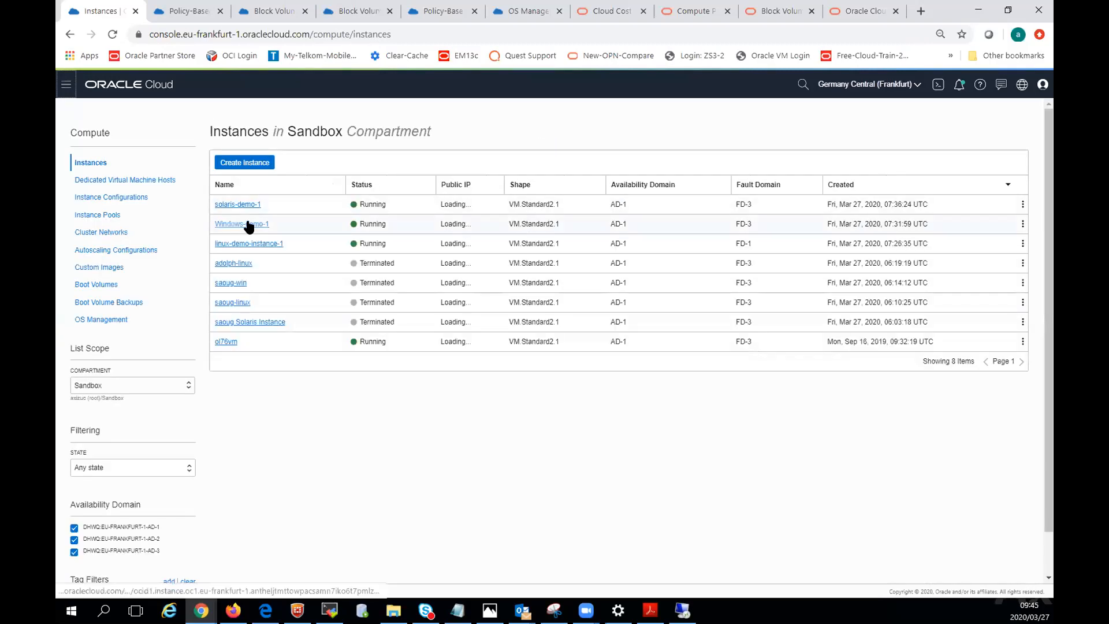
{"action": "left_click", "coordinate": [248, 221]}
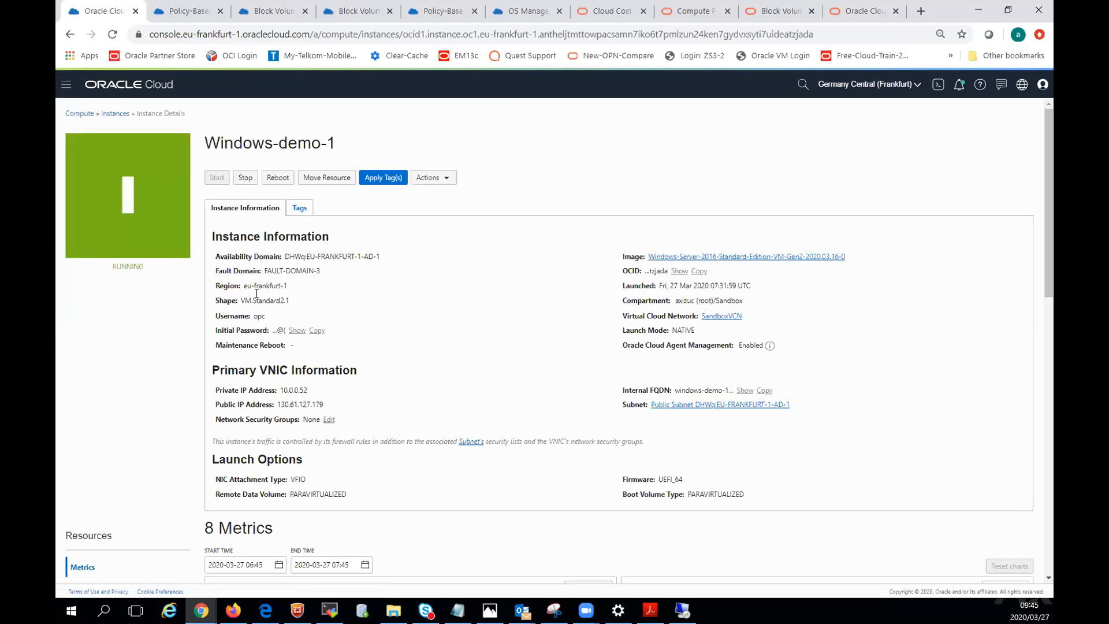
{"action": "left_click", "coordinate": [319, 331]}
Try to enter the password for user opc at the Windows-demo-1 Remote Desktop sign-in, clear the entry and close the session.
{"action": "left_click", "coordinate": [979, 10]}
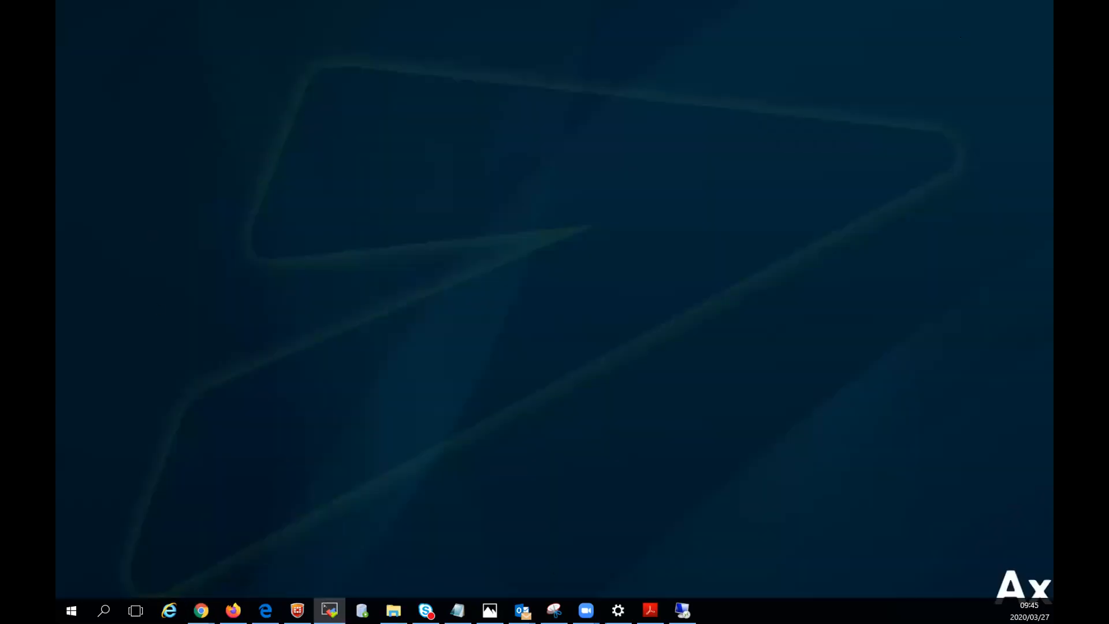
{"action": "left_click", "coordinate": [682, 611]}
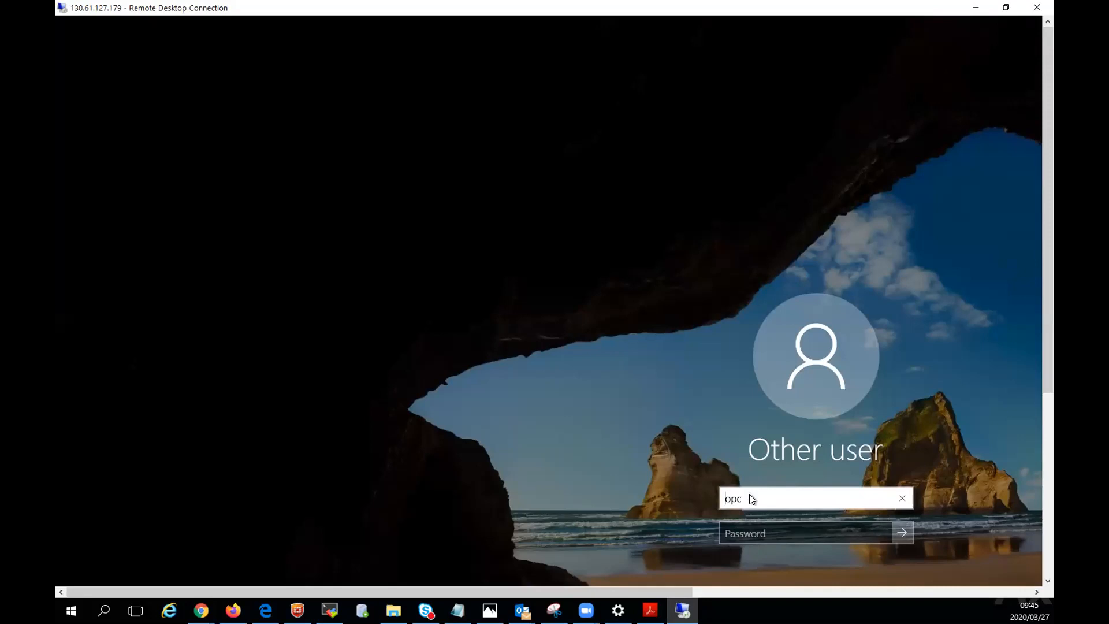
{"action": "left_click", "coordinate": [742, 528]}
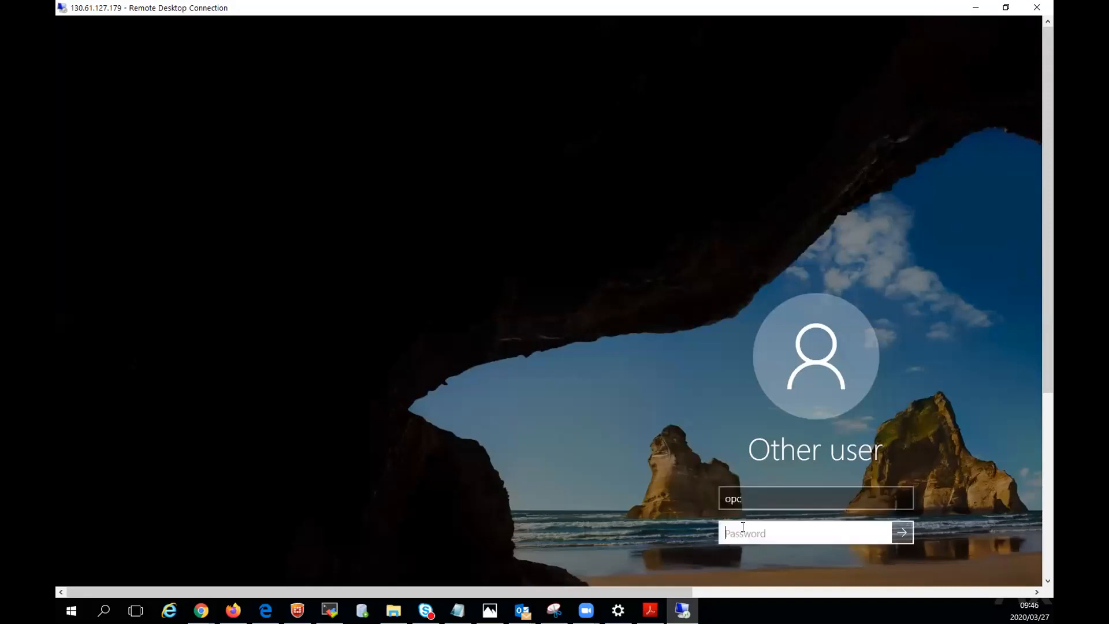
{"action": "key", "text": "shift+Tab"}
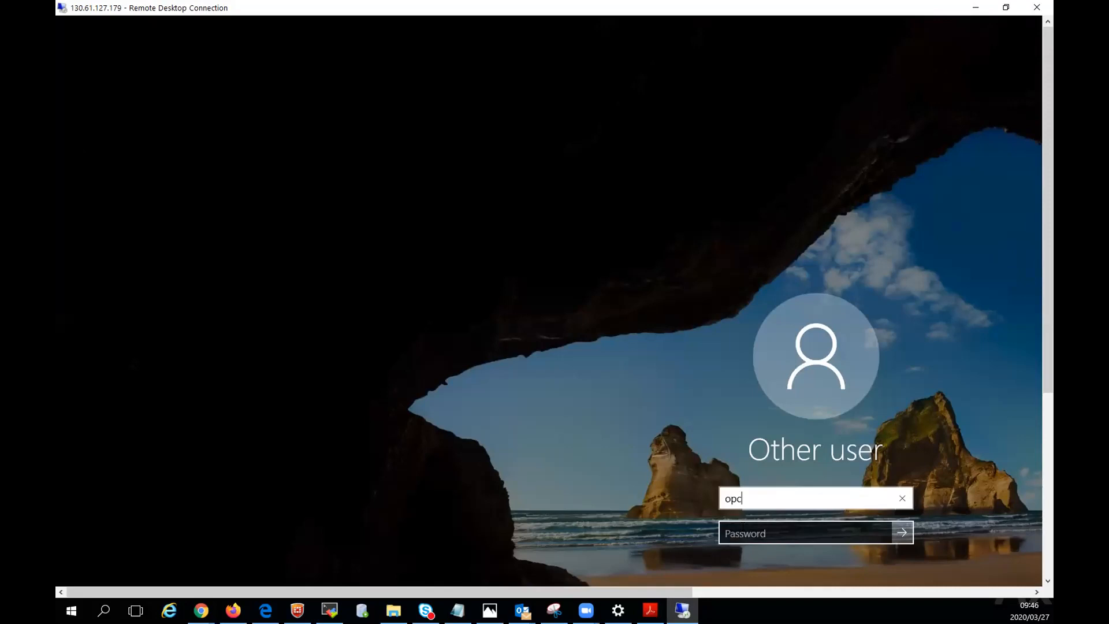
{"action": "key", "text": "Tab"}
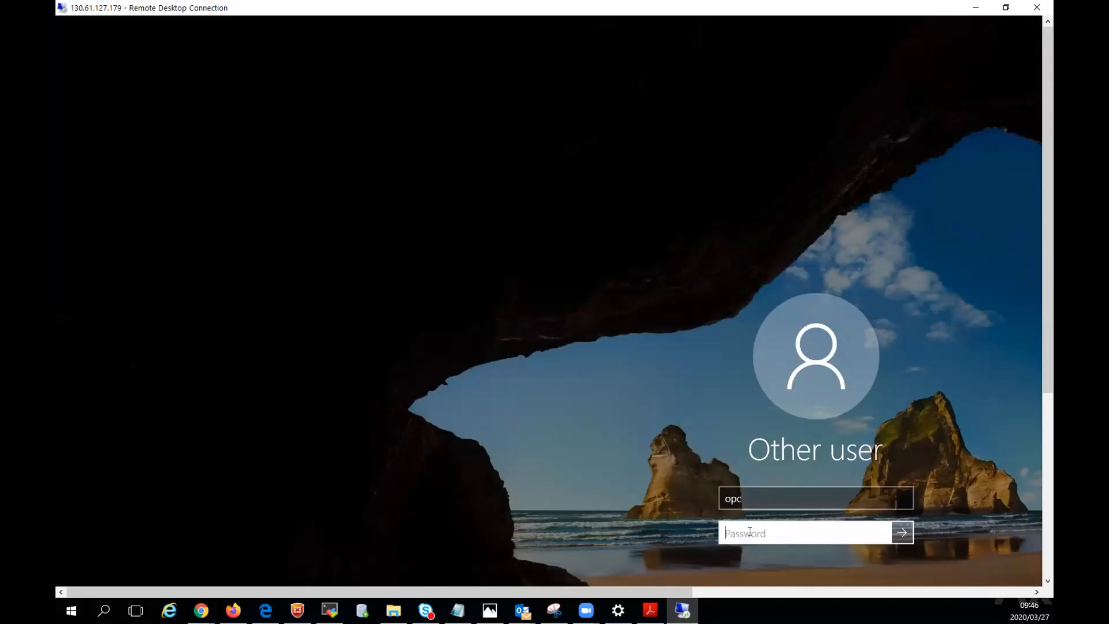
{"action": "type", "text": "****"}
{"action": "key", "text": "BackSpace"}
{"action": "key", "text": "BackSpace"}
{"action": "key", "text": "BackSpace"}
{"action": "key", "text": "BackSpace"}
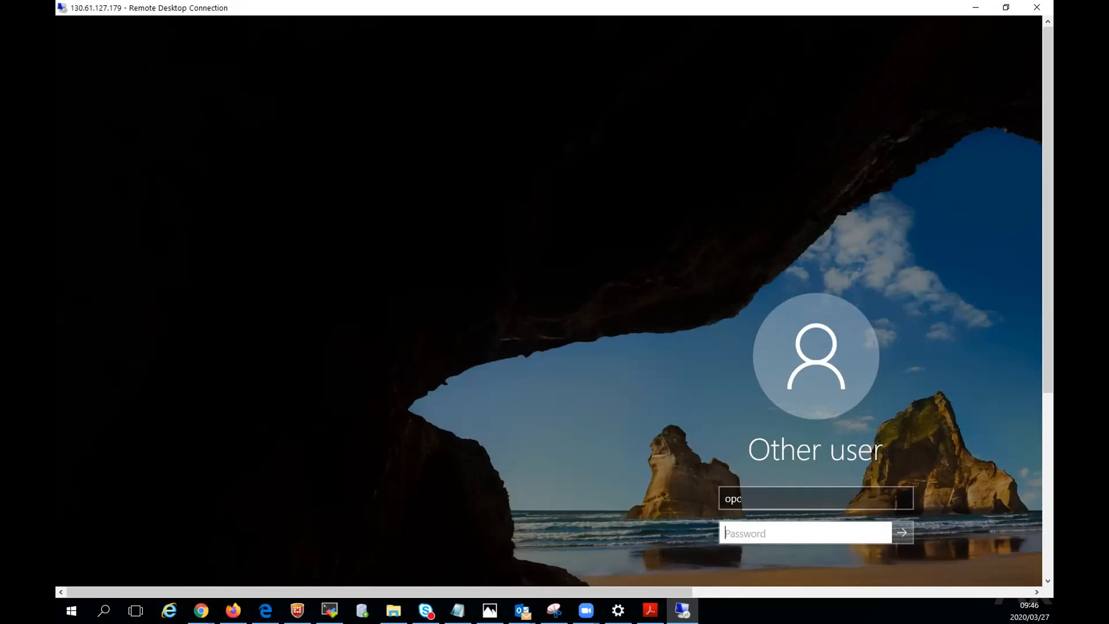
{"action": "left_click", "coordinate": [1043, 8]}
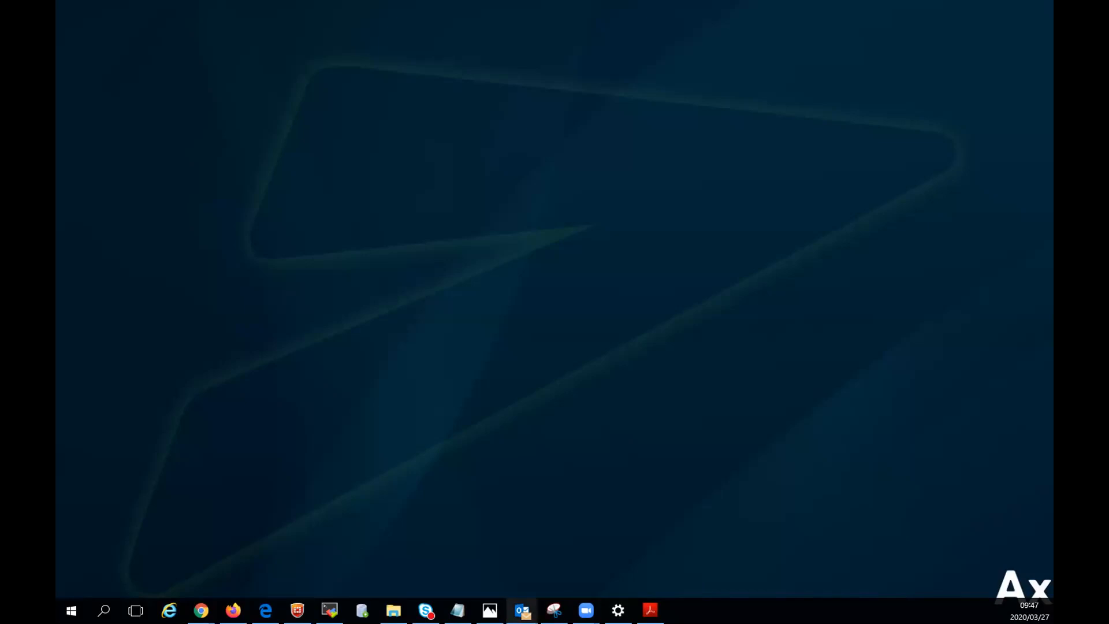
Switch back to the Oracle Cloud console in Chrome and open the boot volume details of the solaris-demo-1 instance.
{"action": "mouse_move", "coordinate": [522, 610]}
{"action": "key", "text": "alt+Tab"}
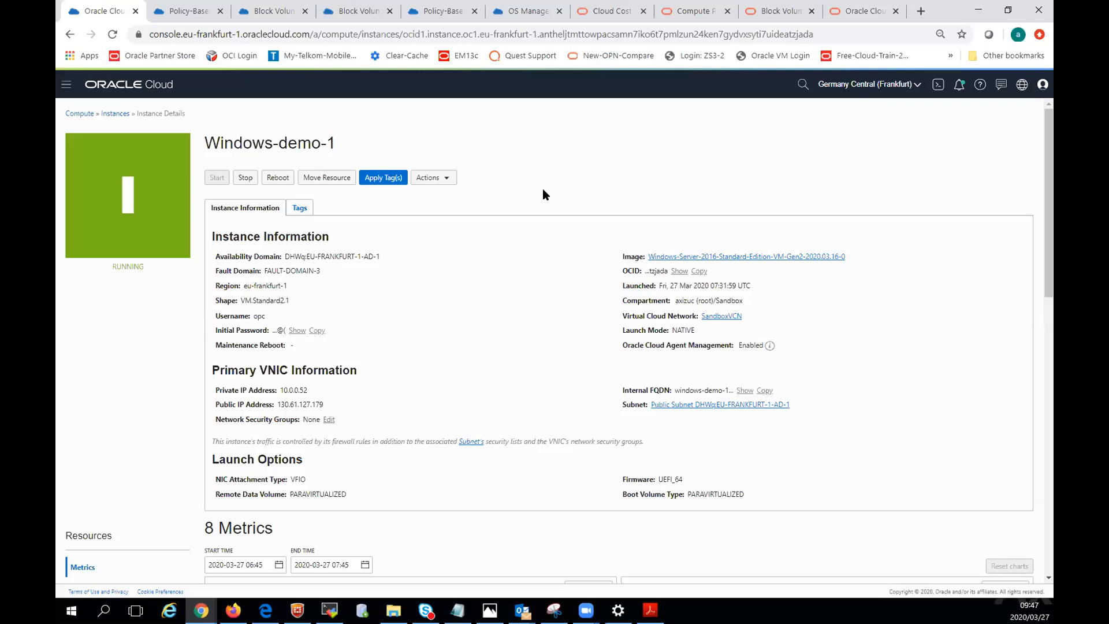
{"action": "left_click", "coordinate": [114, 113]}
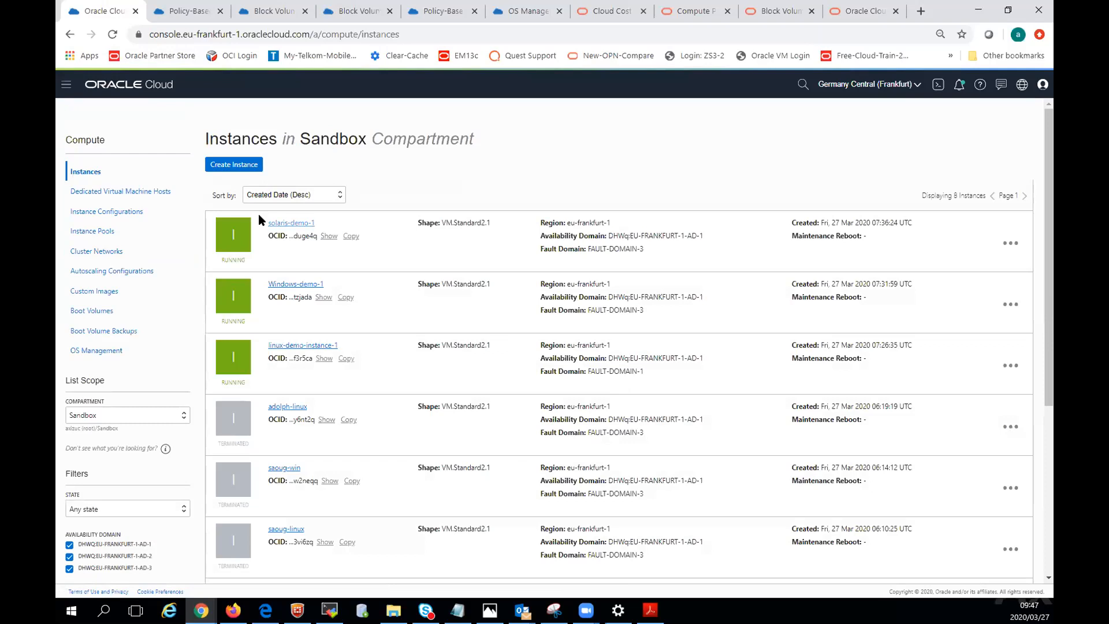
{"action": "left_click", "coordinate": [289, 223]}
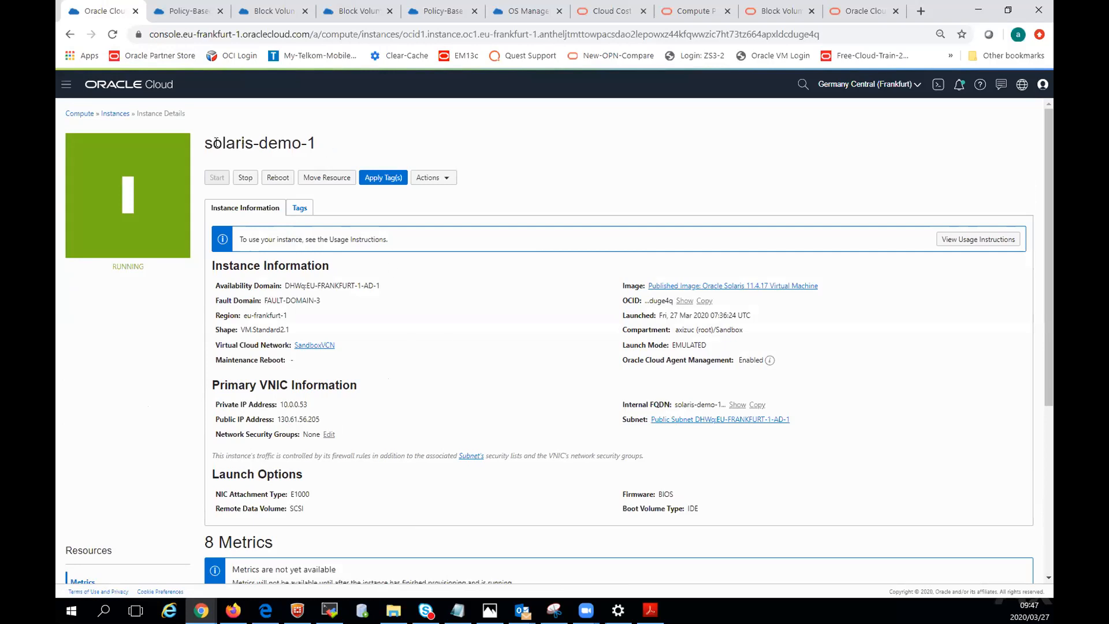
{"action": "scroll", "coordinate": [398, 339], "scroll_direction": "down", "scroll_amount": 5}
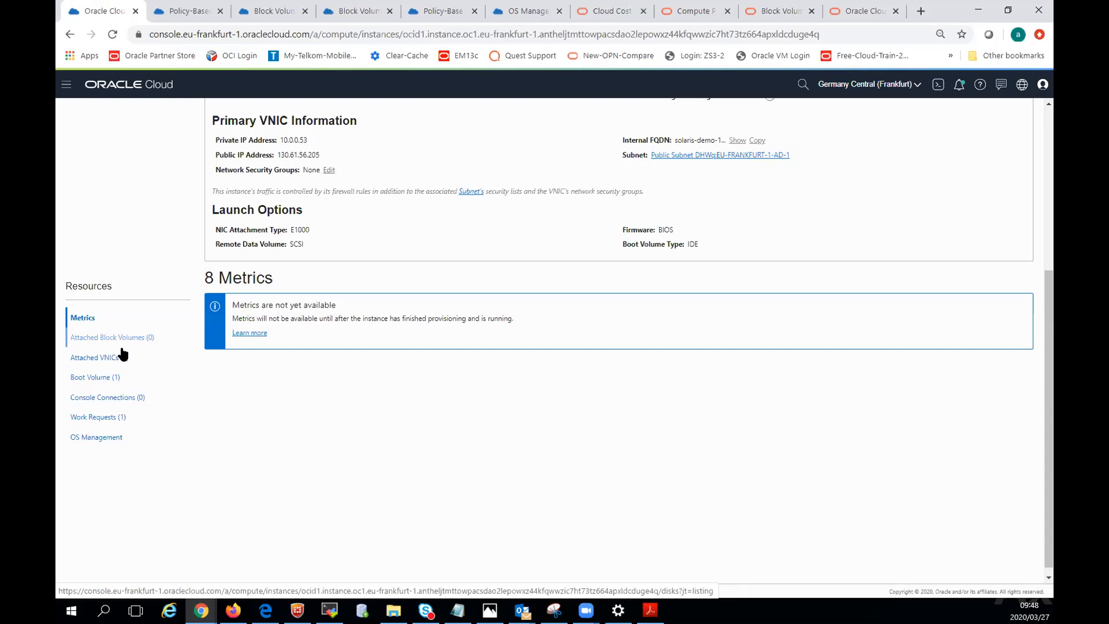
{"action": "left_click", "coordinate": [91, 381]}
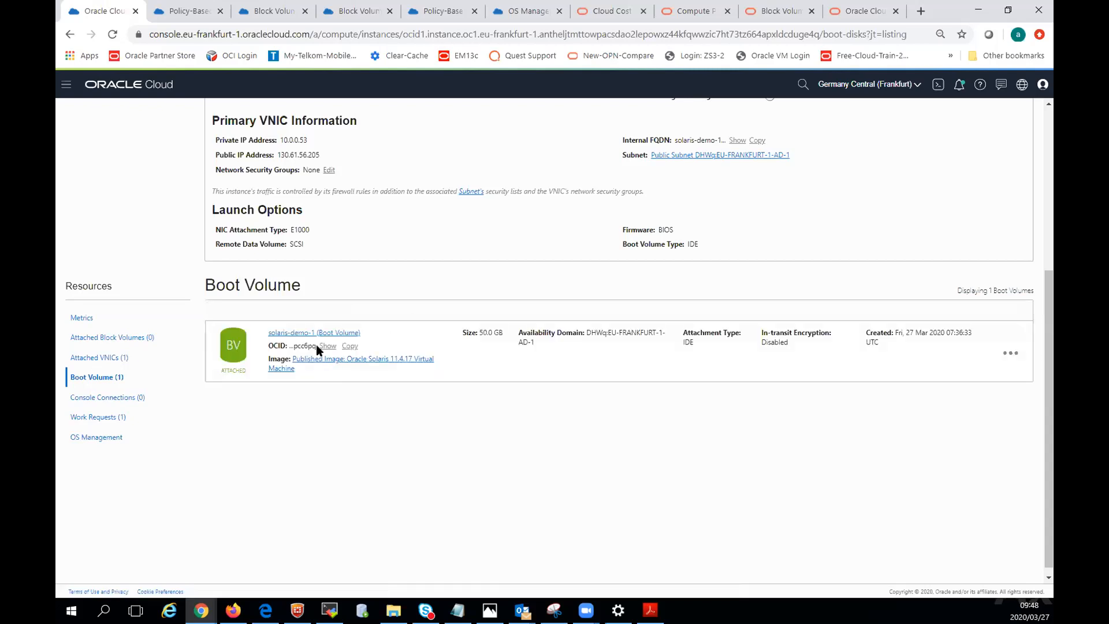
{"action": "left_click", "coordinate": [301, 334]}
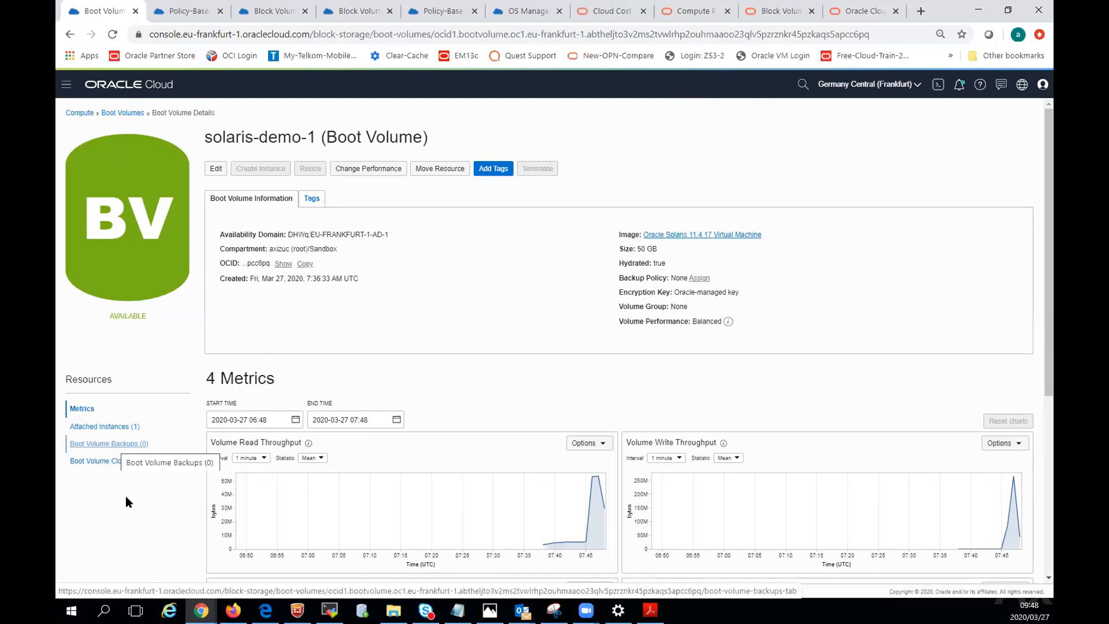
Start a backup of the solaris-demo-1 boot volume named solaris-bv-backup, with Full Backup as its type.
{"action": "left_click", "coordinate": [118, 444]}
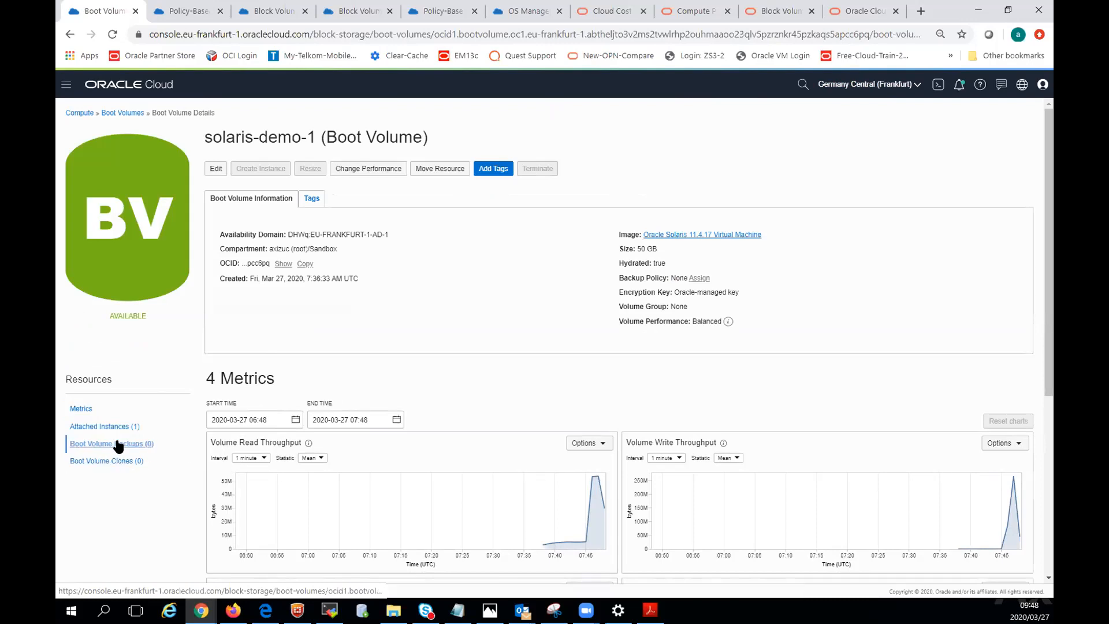
{"action": "left_click", "coordinate": [277, 411]}
{"action": "left_click", "coordinate": [344, 168]}
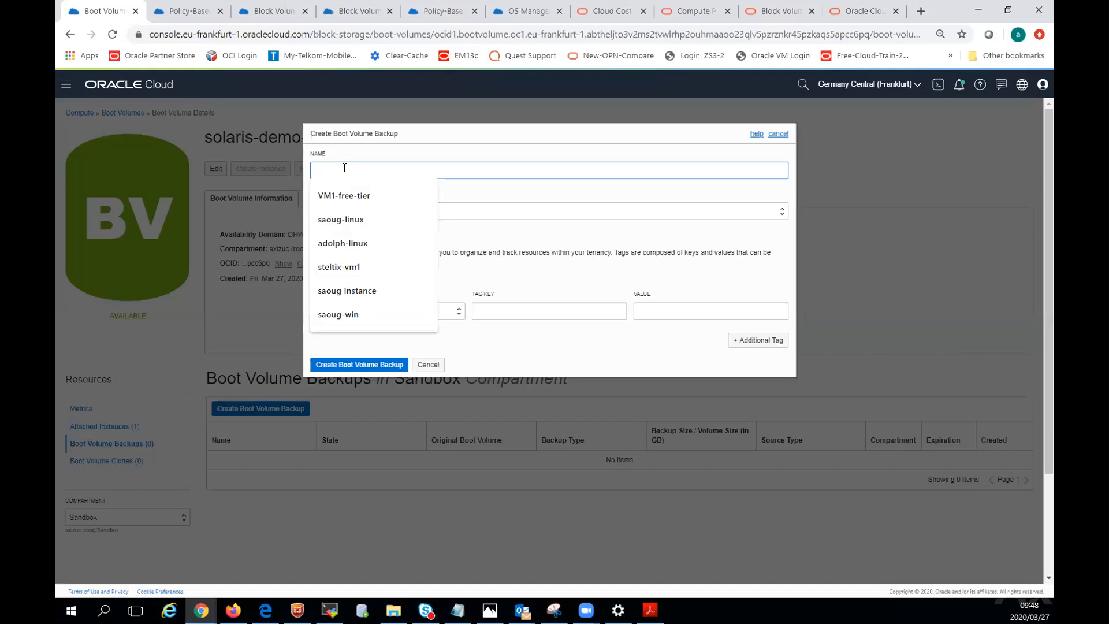
{"action": "type", "text": "solaris-"}
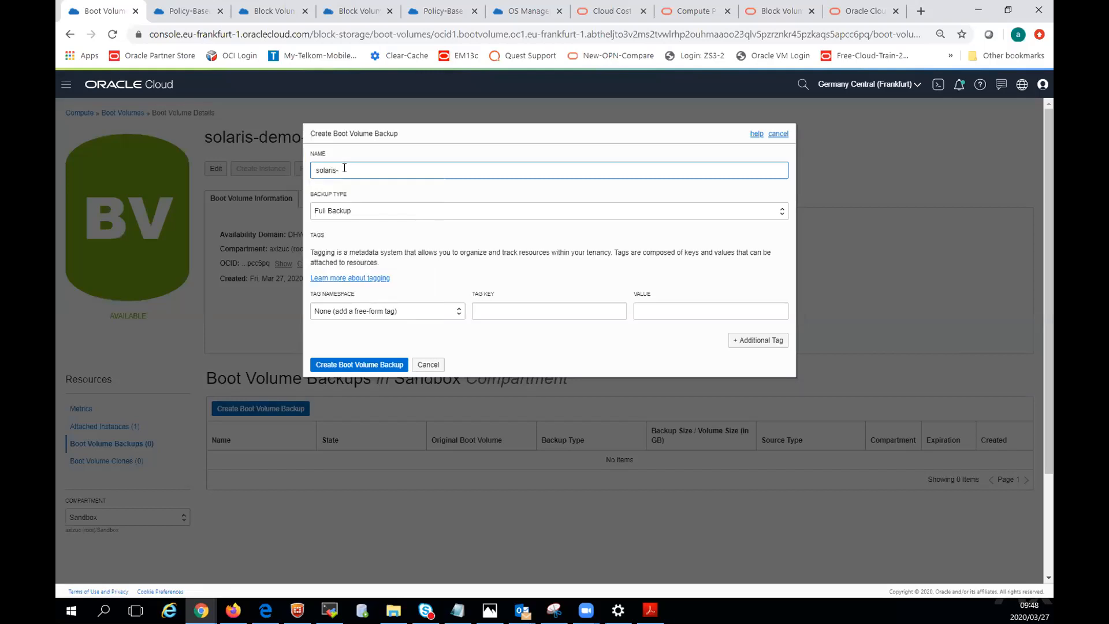
{"action": "type", "text": "bv-backu"}
{"action": "left_click", "coordinate": [338, 211]}
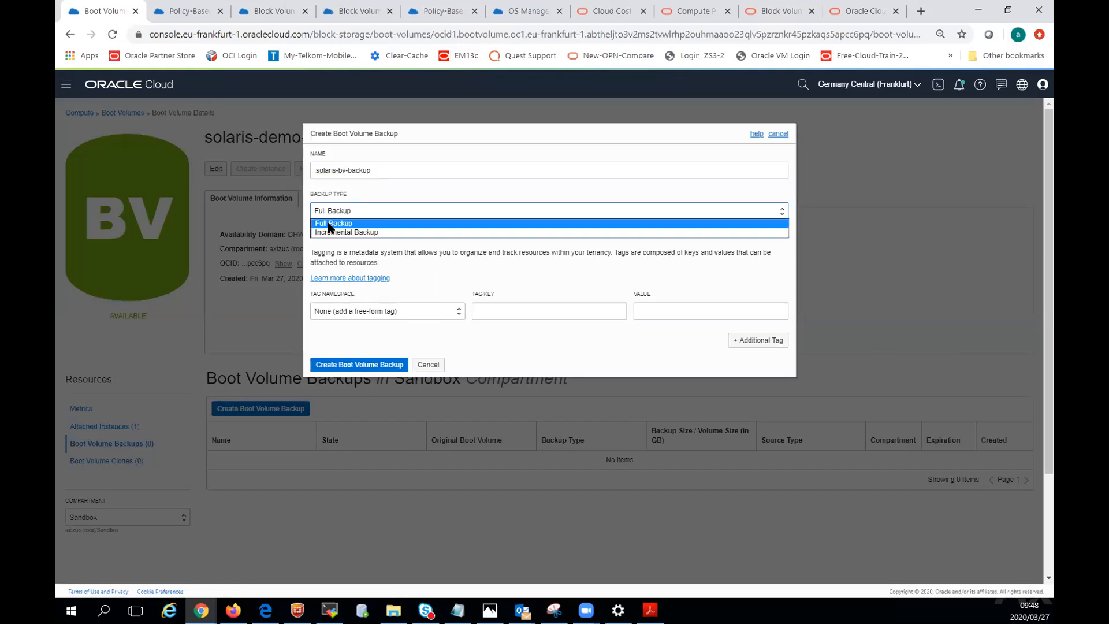
{"action": "left_click", "coordinate": [329, 224]}
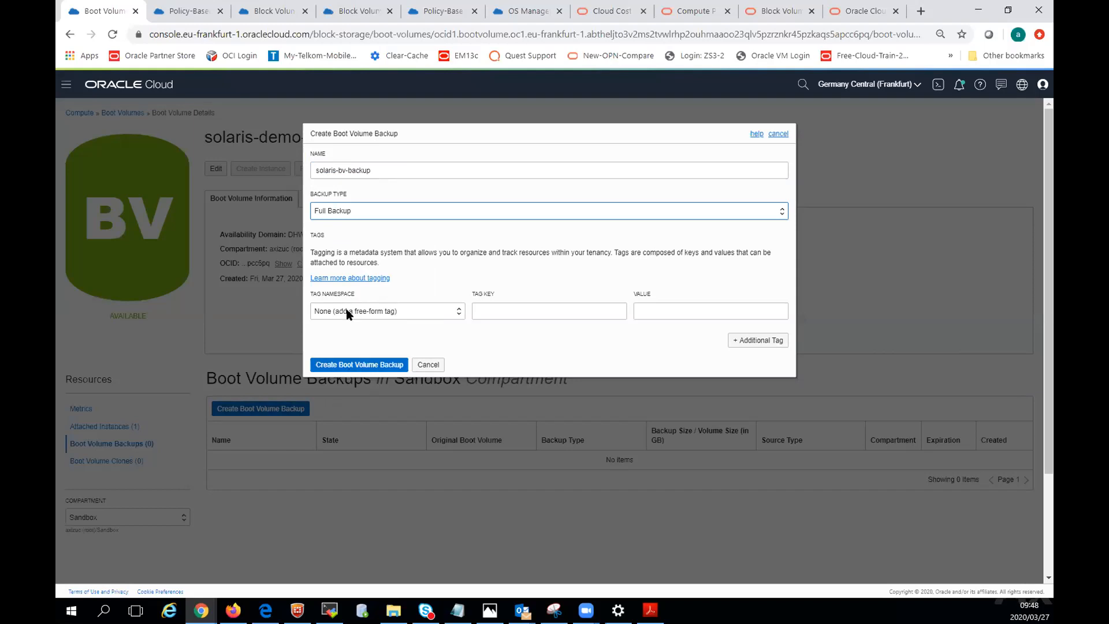
Tag the boot volume backup with key dept and value sales, and create it.
{"action": "left_click", "coordinate": [498, 304]}
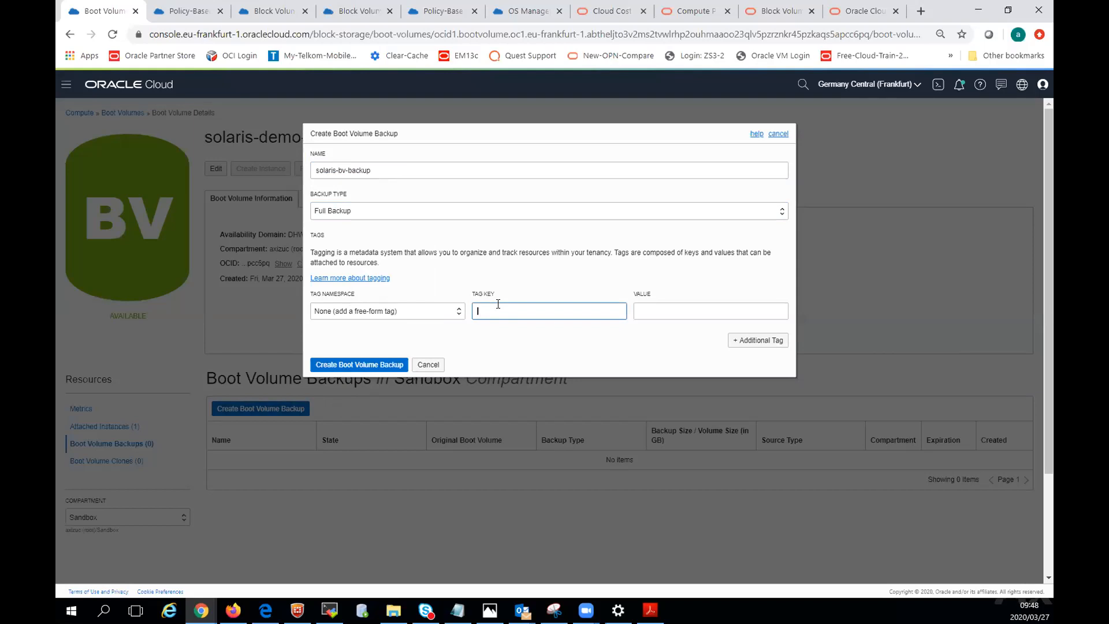
{"action": "type", "text": "sale"}
{"action": "type", "text": "dept"}
{"action": "left_click", "coordinate": [664, 312]}
{"action": "type", "text": "sales"}
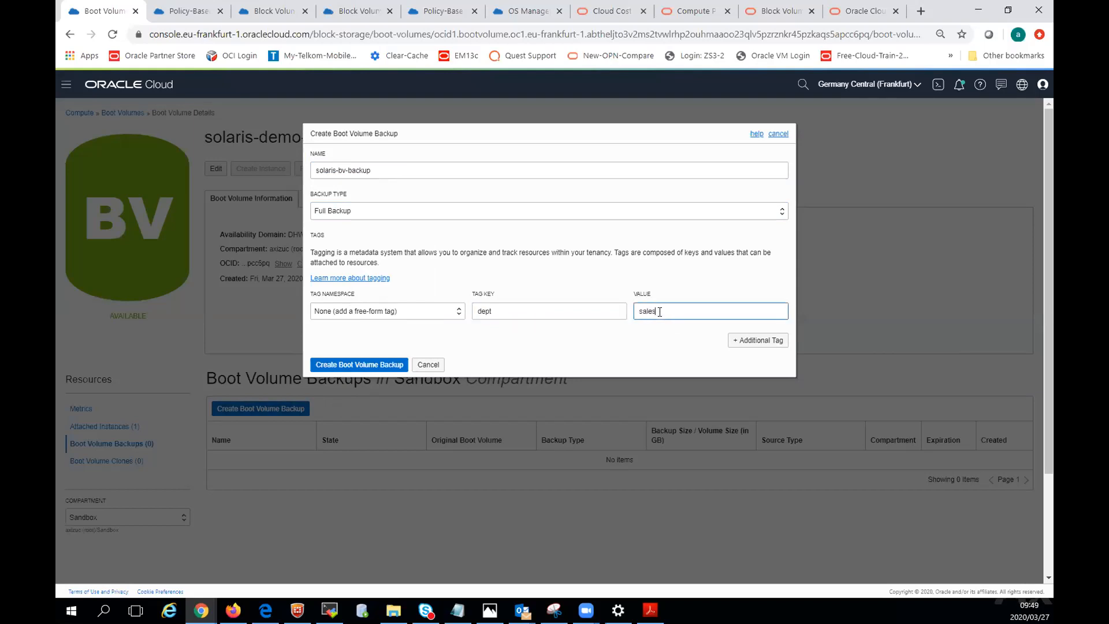
{"action": "left_click", "coordinate": [326, 367]}
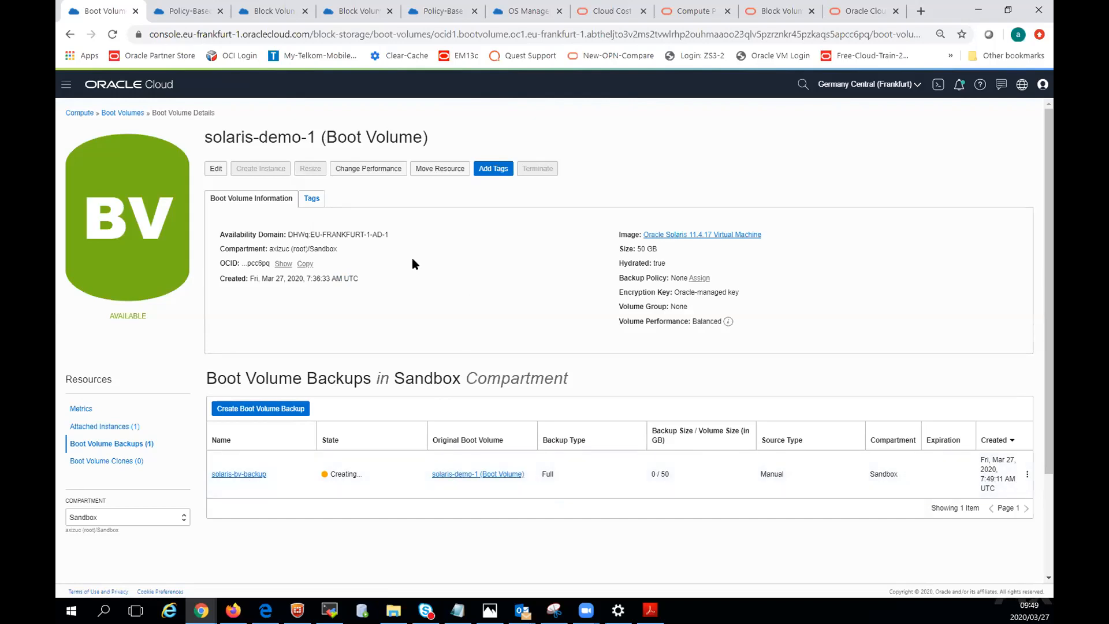
Check the block volume backups of the Sandbox compartment and return to its list of block volumes.
{"action": "left_click", "coordinate": [66, 86]}
{"action": "mouse_move", "coordinate": [85, 151]}
{"action": "left_click", "coordinate": [252, 145]}
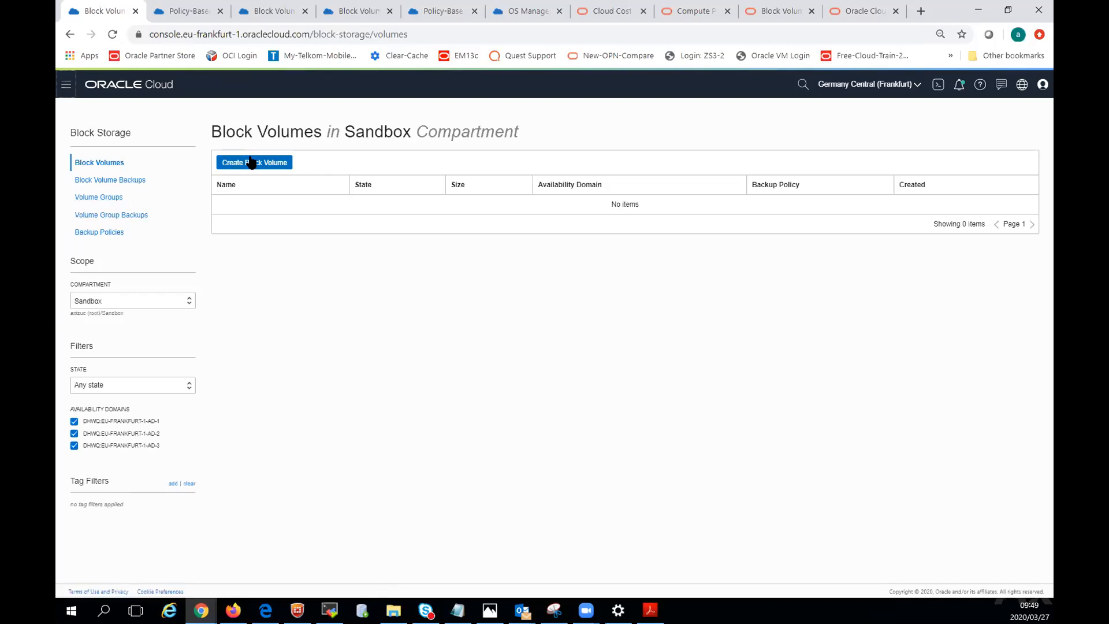
{"action": "left_click", "coordinate": [104, 182]}
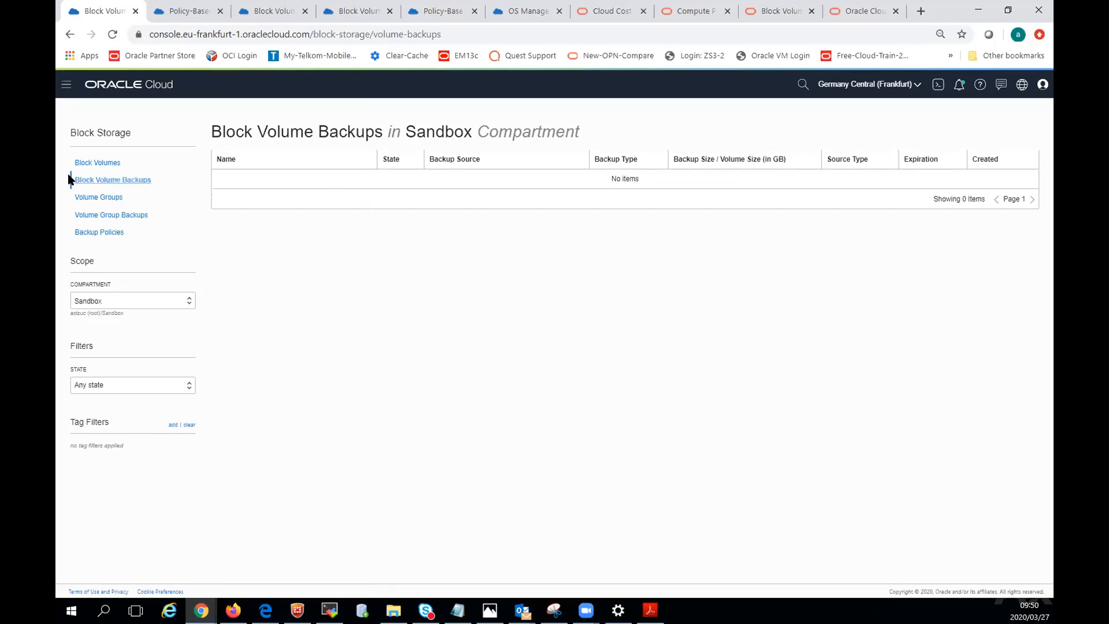
{"action": "left_click", "coordinate": [101, 163]}
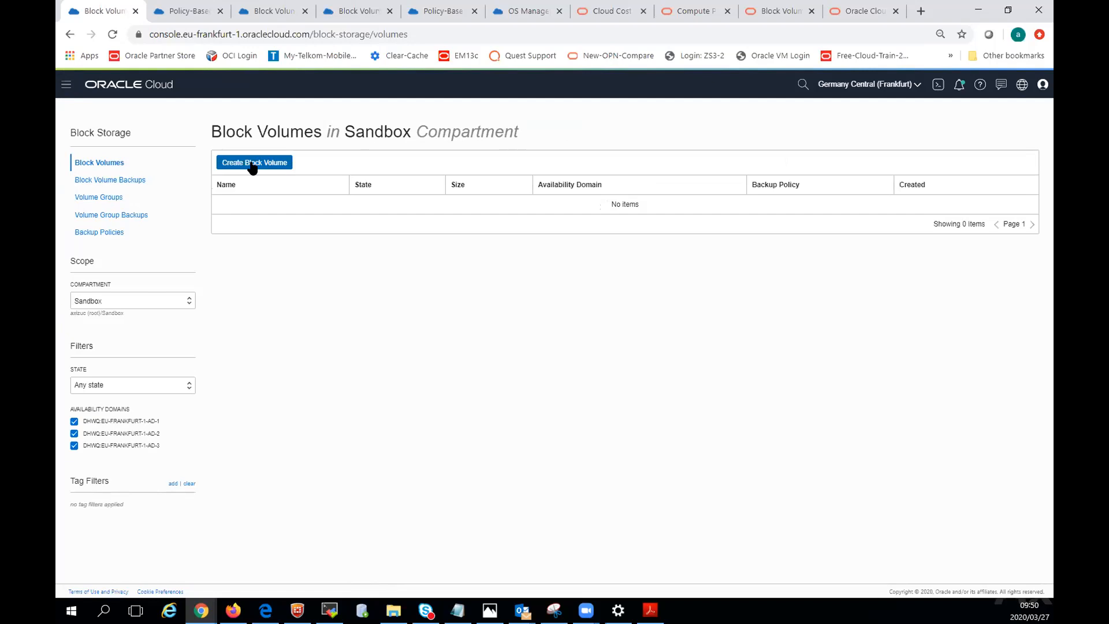
Start a new block volume in the Sandbox compartment named bv-demo1 with a size of 50 GB.
{"action": "left_click", "coordinate": [253, 164]}
{"action": "left_click", "coordinate": [355, 170]}
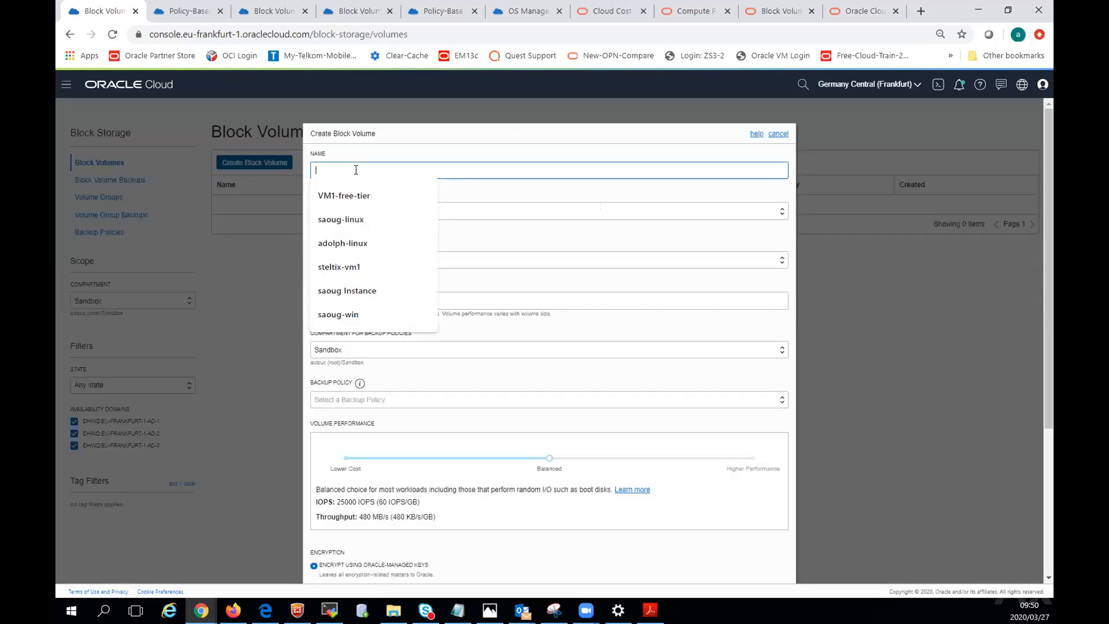
{"action": "type", "text": "bv-demo1"}
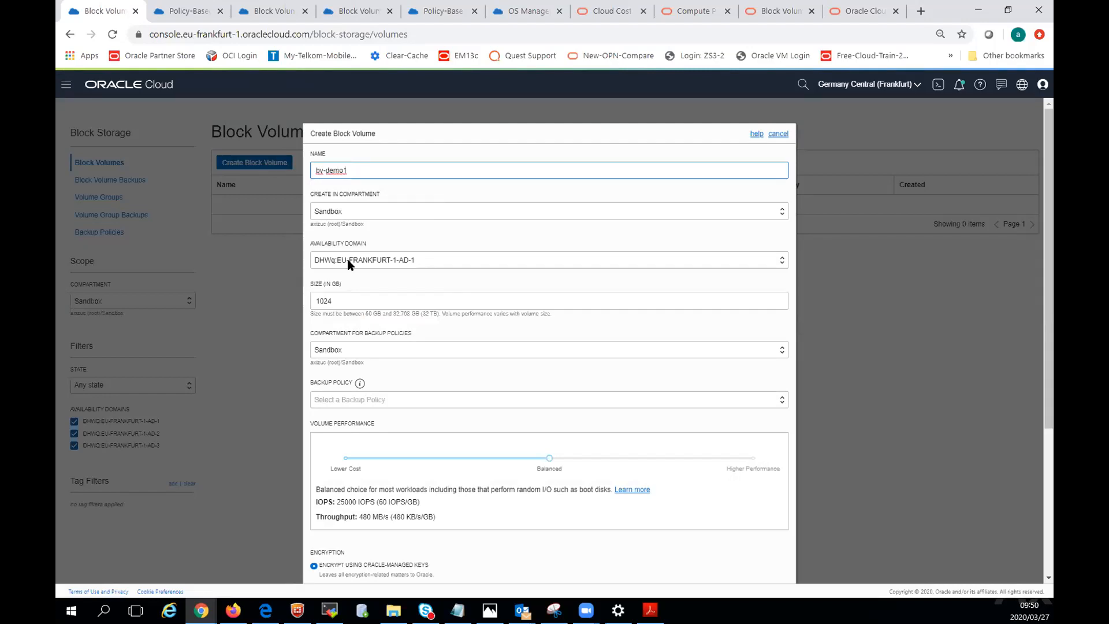
{"action": "double_click", "coordinate": [342, 297]}
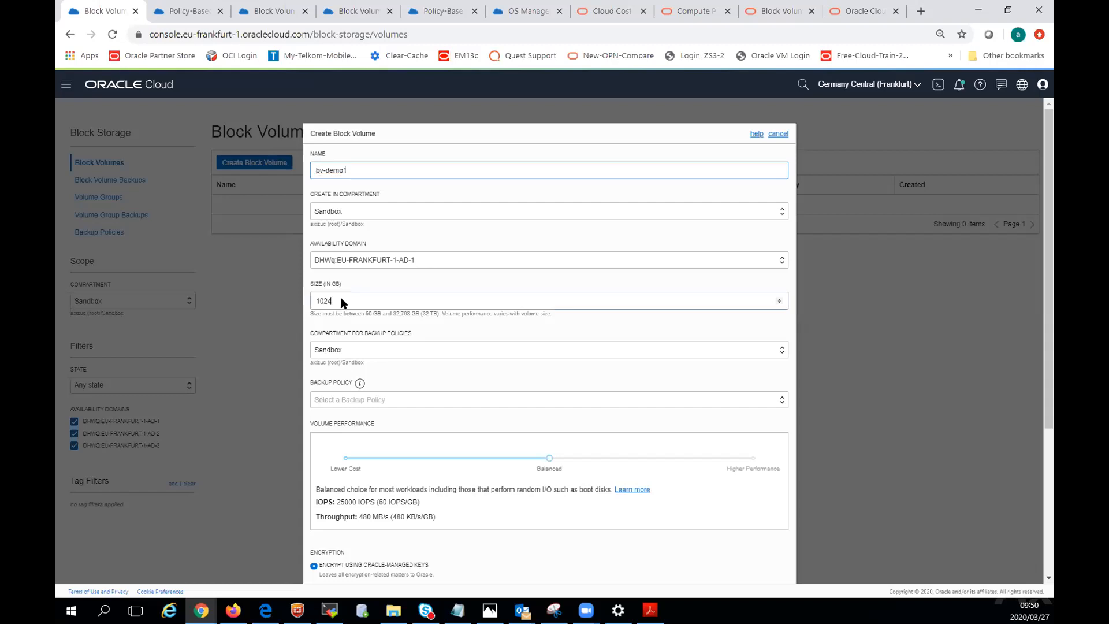
{"action": "type", "text": "50"}
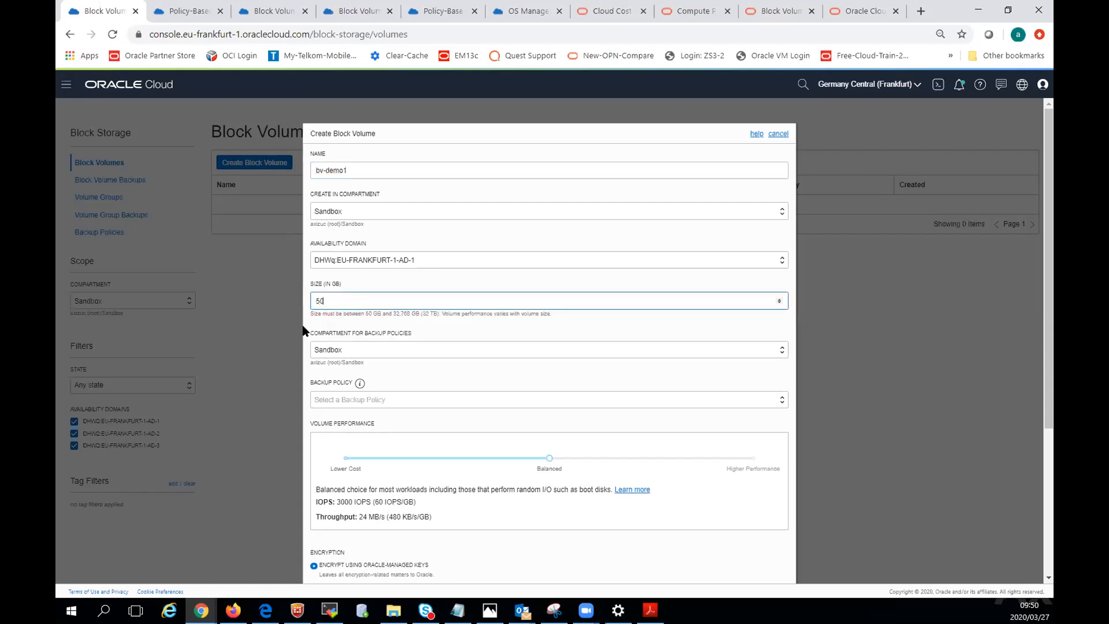
Check the backup policy and policy compartment choices, and set the block volume's performance to Lower Cost.
{"action": "left_click", "coordinate": [335, 396]}
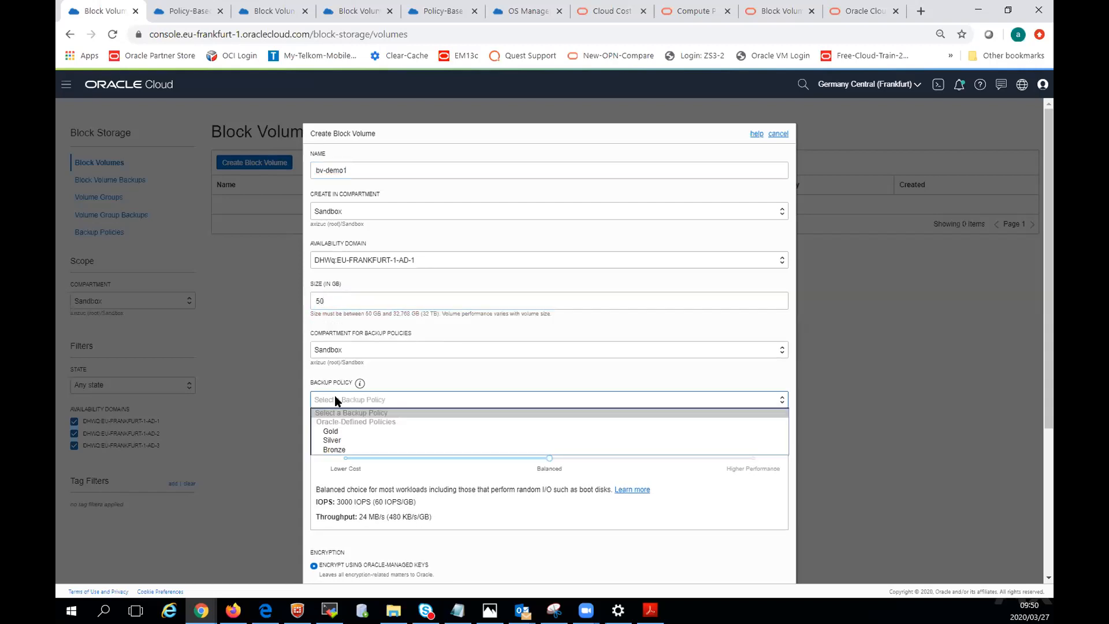
{"action": "left_click", "coordinate": [559, 349]}
{"action": "scroll", "coordinate": [421, 448], "scroll_direction": "down", "scroll_amount": 2}
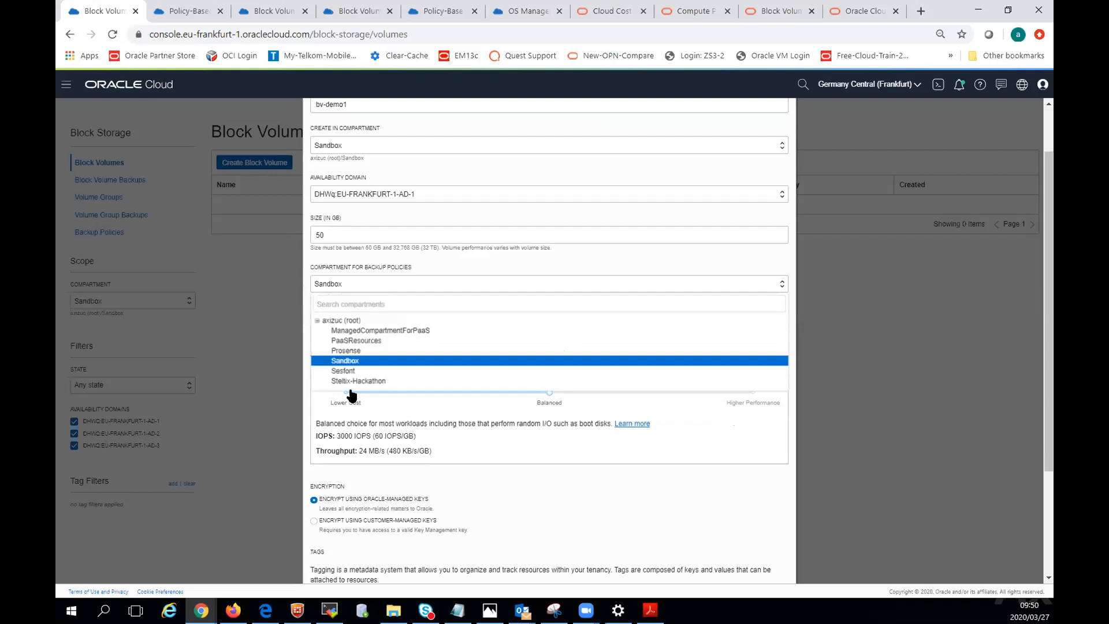
{"action": "left_click", "coordinate": [346, 392]}
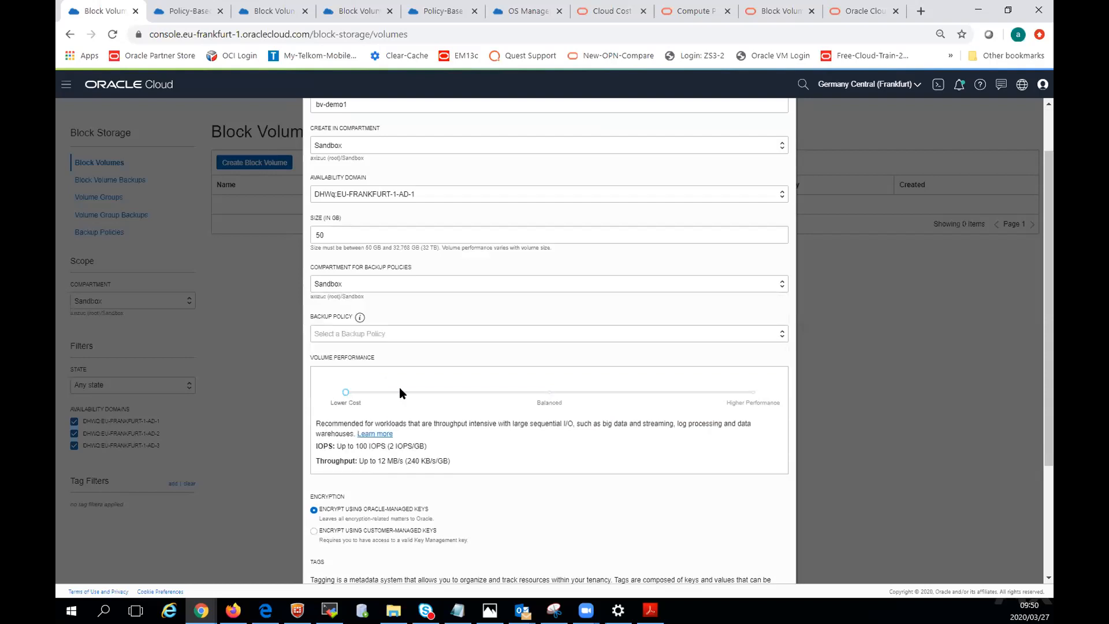
Tag the block volume with key dept and value sales, and create it.
{"action": "scroll", "coordinate": [427, 424], "scroll_direction": "down", "scroll_amount": 4}
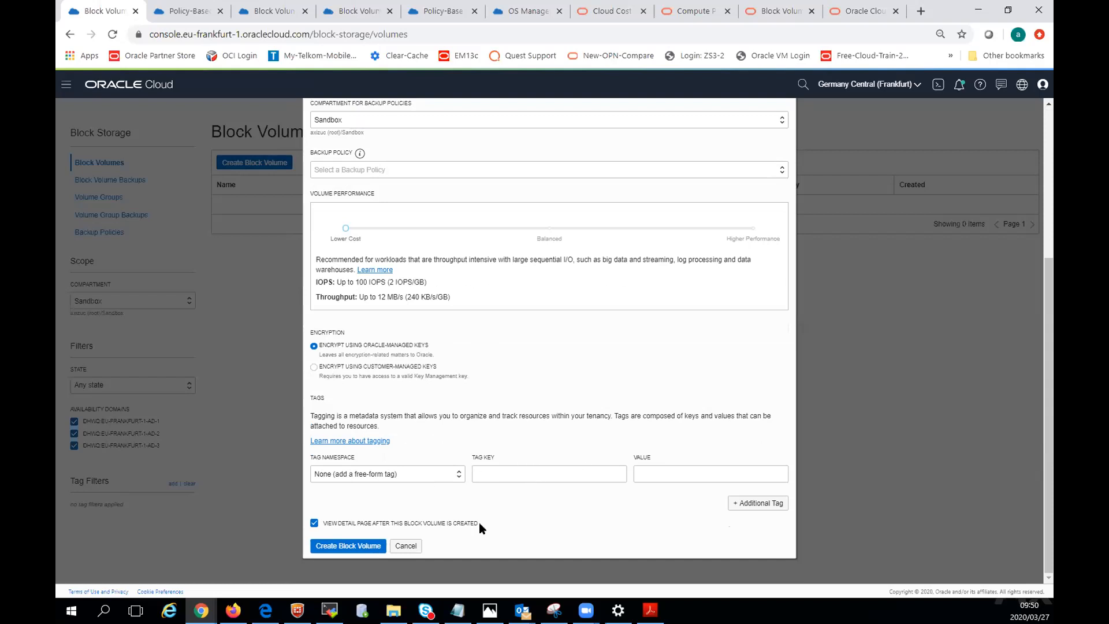
{"action": "left_click", "coordinate": [498, 471]}
{"action": "type", "text": "de"}
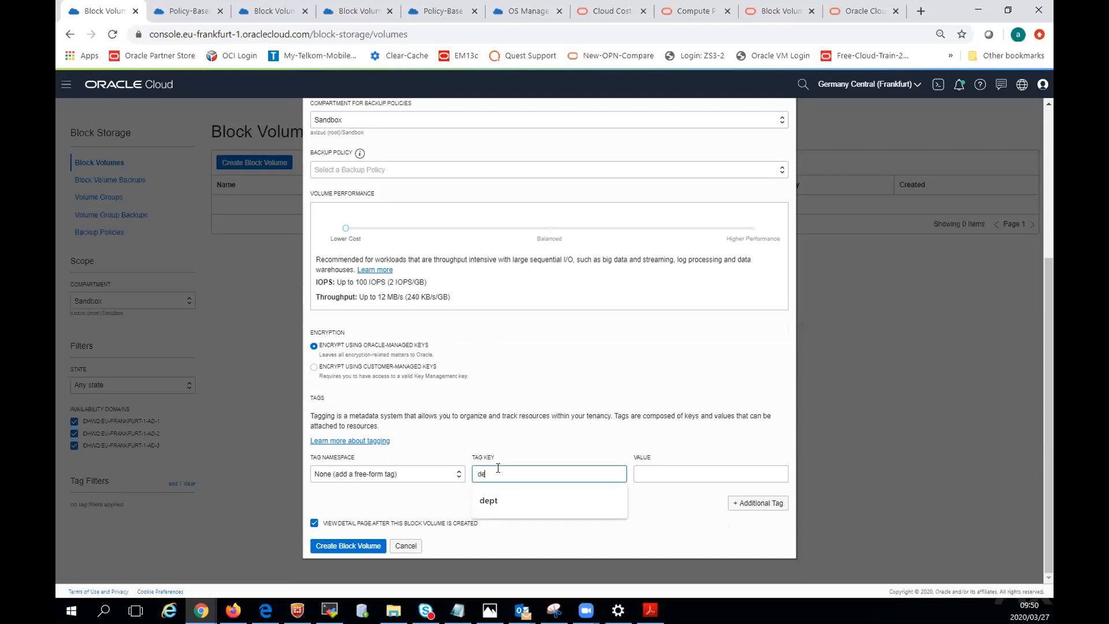
{"action": "type", "text": "pt"}
{"action": "left_click", "coordinate": [660, 471]}
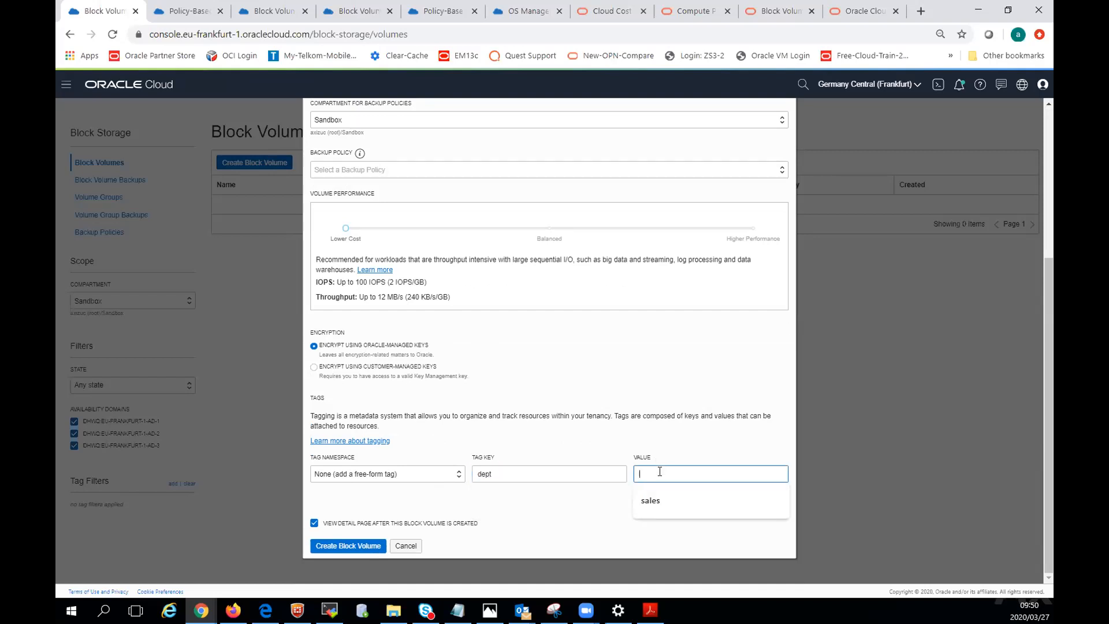
{"action": "type", "text": "sales"}
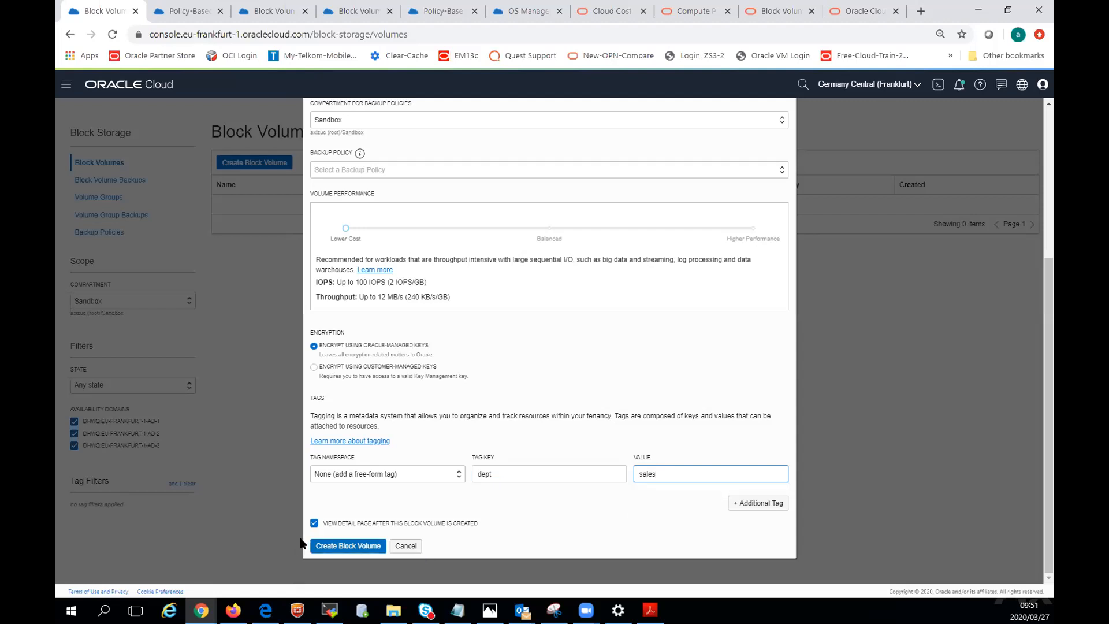
{"action": "left_click", "coordinate": [351, 548]}
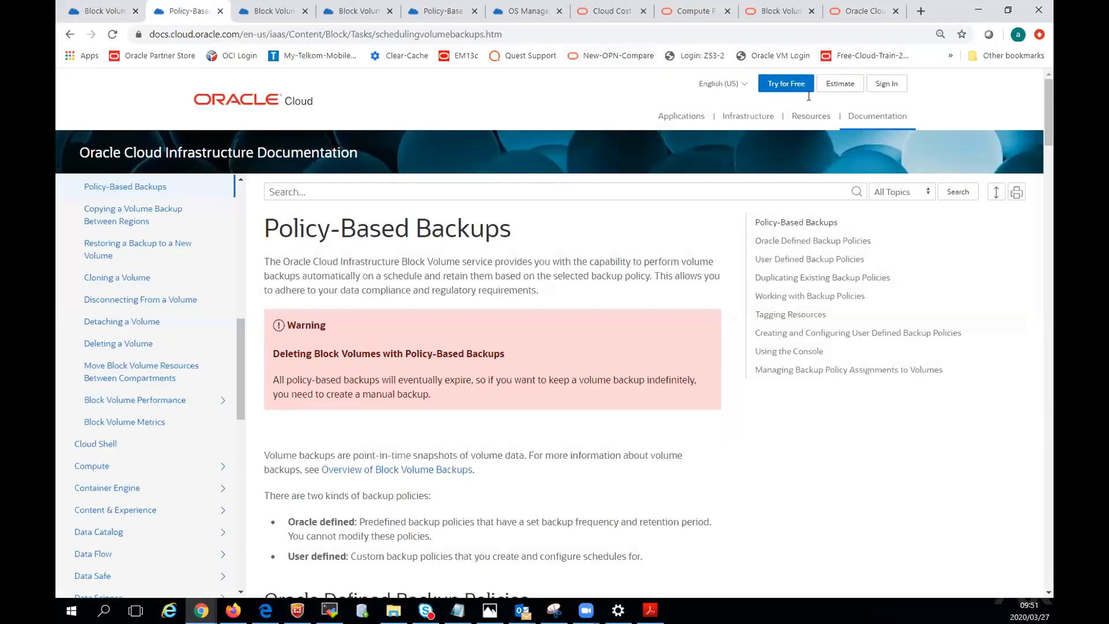
In the Oracle Cost Estimator, add Oracle Cloud Infrastructure - Compute, VM and set its Block Volume capacity to 256 GB per month.
{"action": "left_click", "coordinate": [835, 84]}
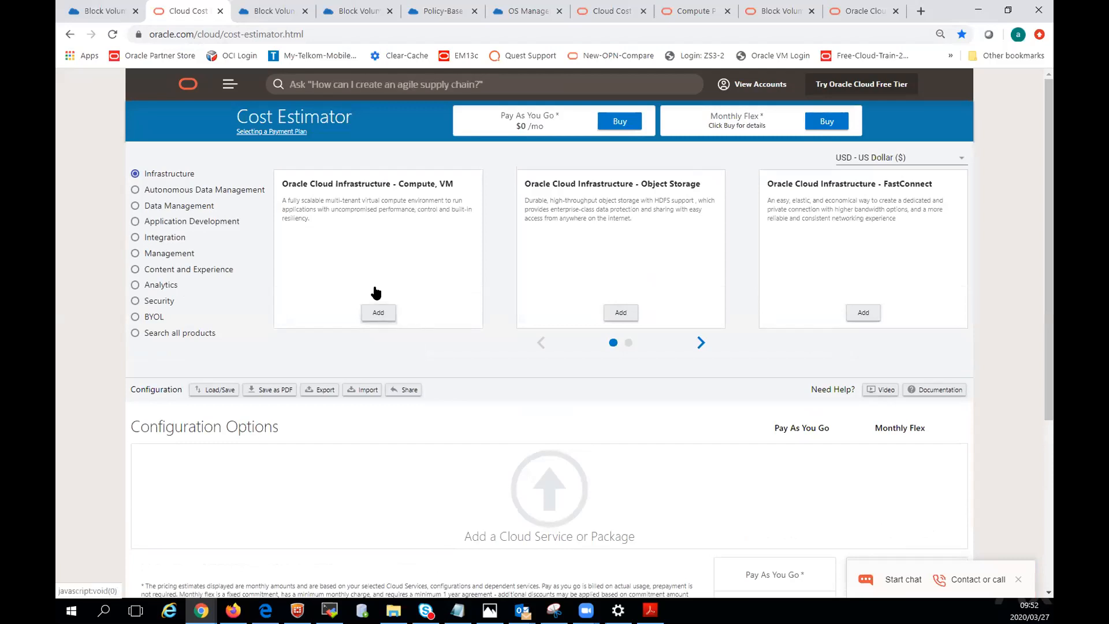
{"action": "left_click", "coordinate": [378, 312]}
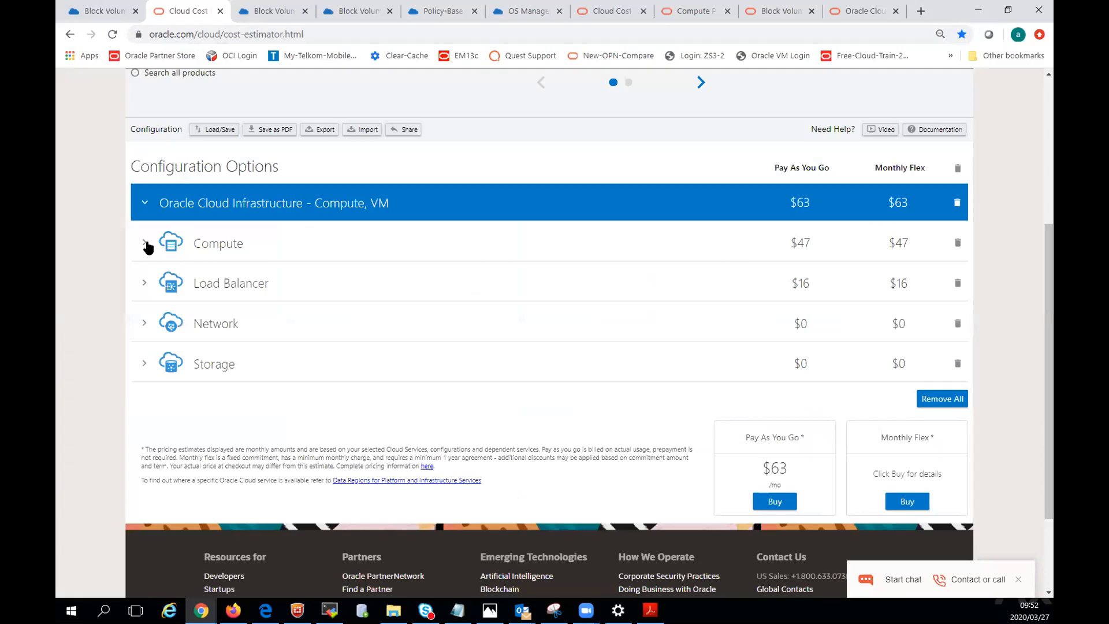
{"action": "left_click", "coordinate": [140, 365]}
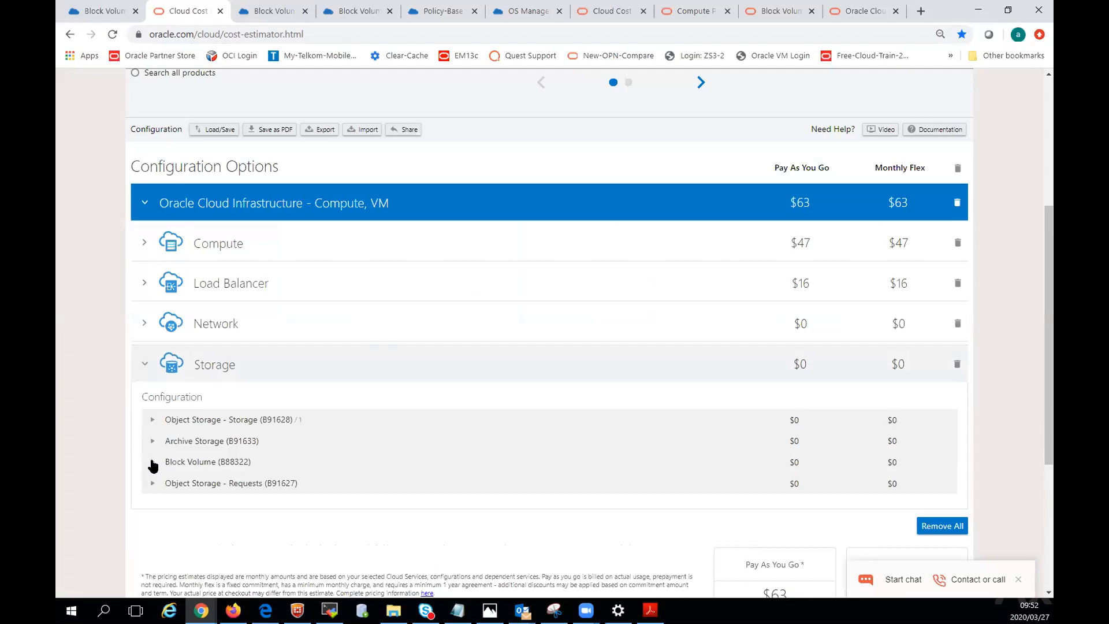
{"action": "left_click", "coordinate": [151, 464]}
{"action": "left_click", "coordinate": [814, 488]}
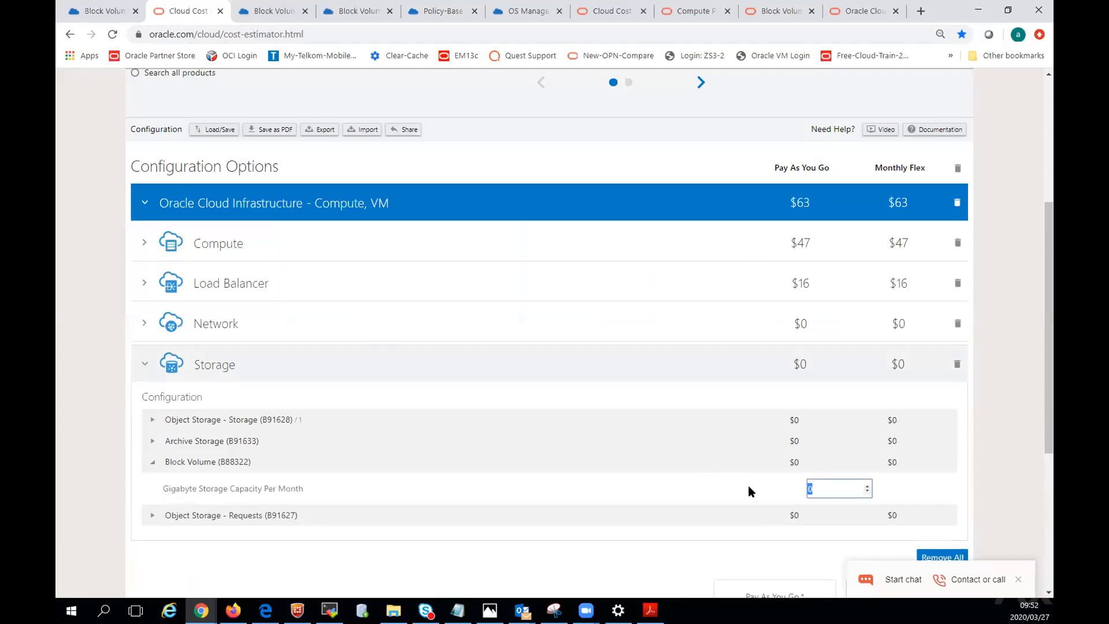
{"action": "type", "text": "256"}
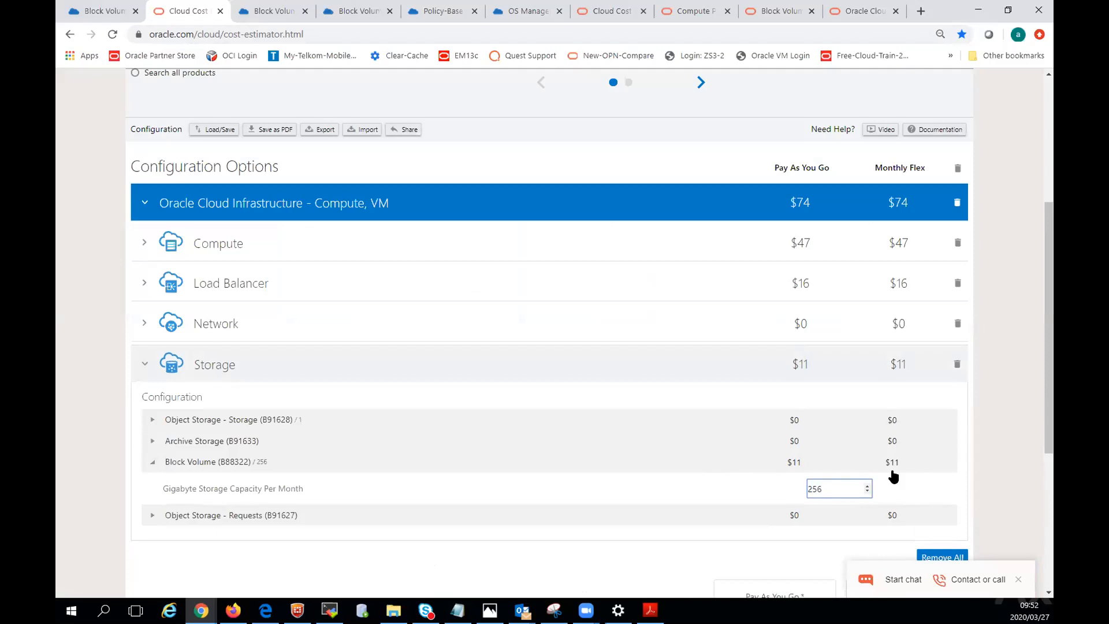
Check the Virtual Machine Standard - X7 entry under Compute and set the Windows Server Standard license to 1 OCPU per hour.
{"action": "scroll", "coordinate": [468, 458], "scroll_direction": "down", "scroll_amount": 1}
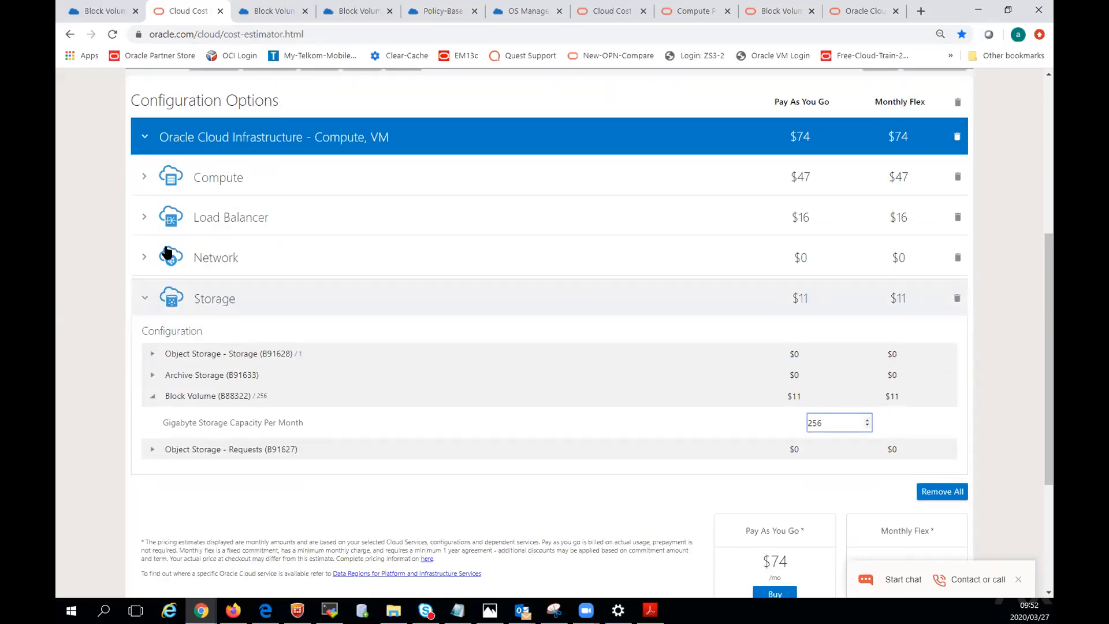
{"action": "left_click", "coordinate": [144, 179]}
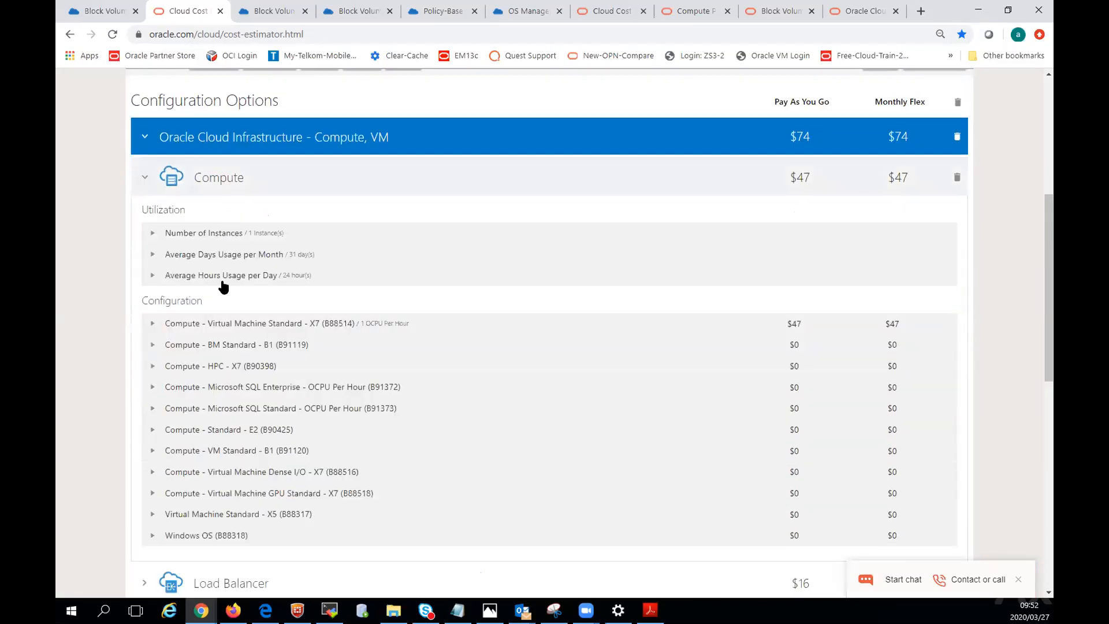
{"action": "left_click", "coordinate": [153, 324]}
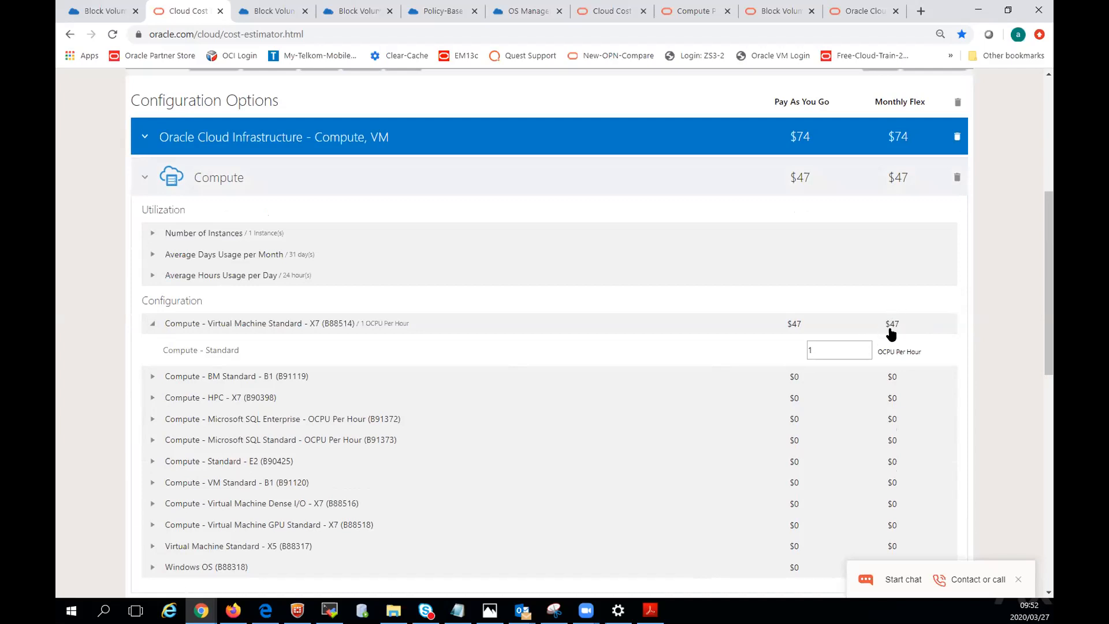
{"action": "scroll", "coordinate": [519, 488], "scroll_direction": "down", "scroll_amount": 2}
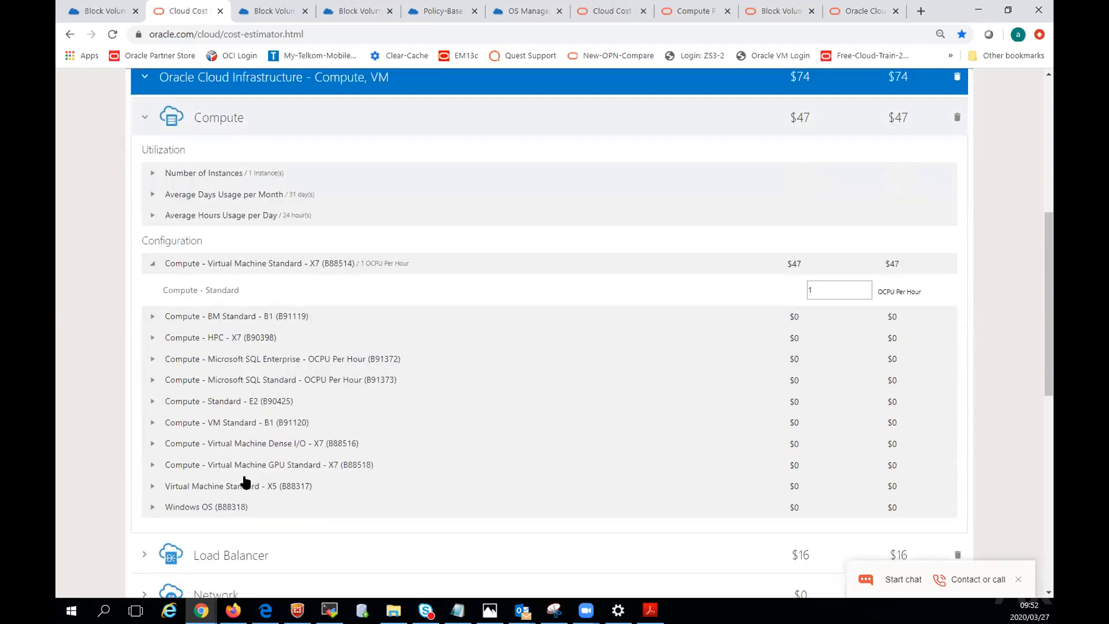
{"action": "left_click", "coordinate": [154, 435]}
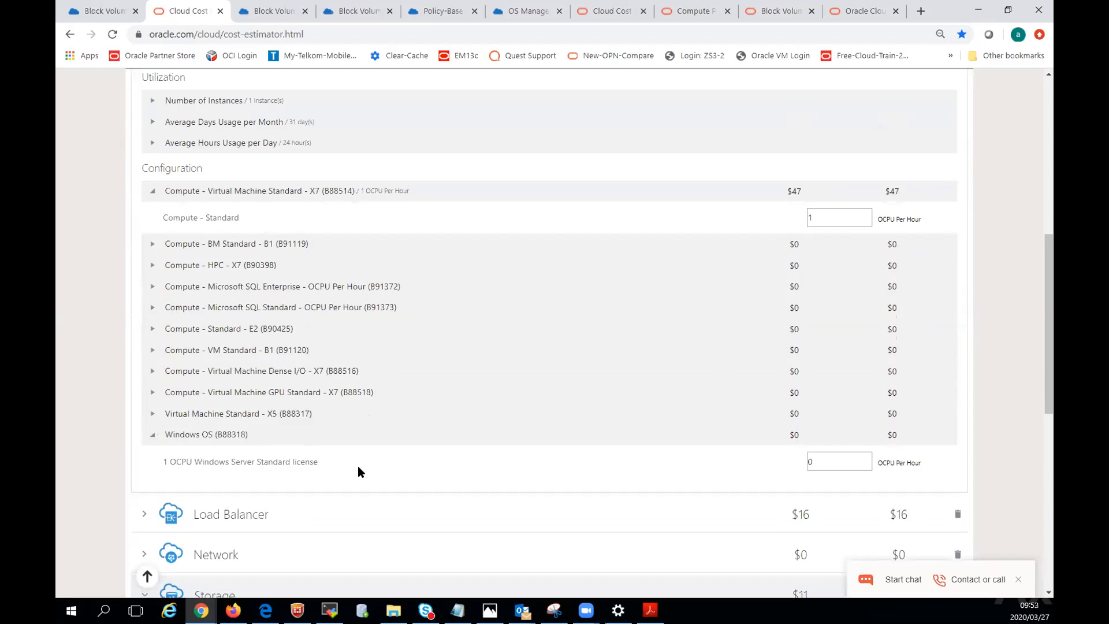
{"action": "double_click", "coordinate": [811, 461]}
{"action": "type", "text": "1"}
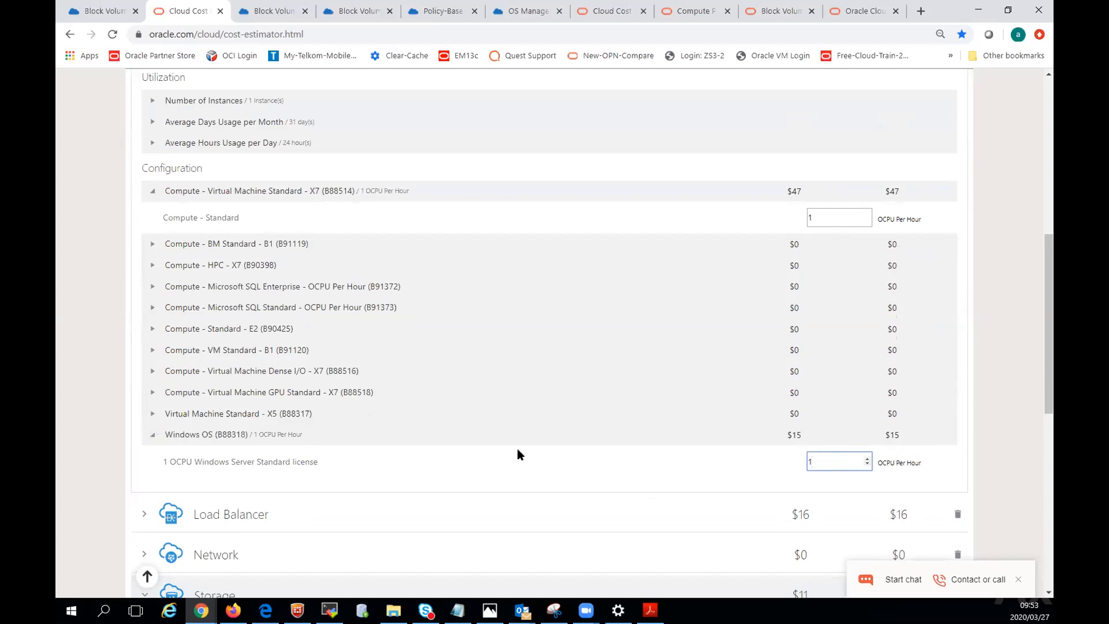
Set the Load Balancer Hour value of the 100 Mbps Load Balancer to 0 in the estimate.
{"action": "scroll", "coordinate": [518, 450], "scroll_direction": "down", "scroll_amount": 2}
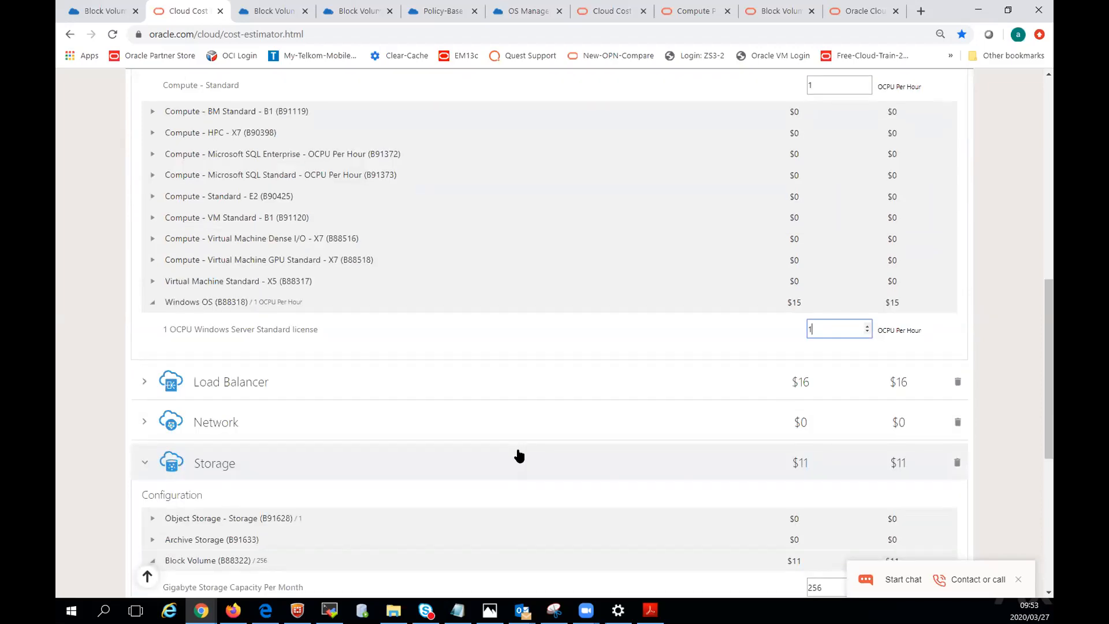
{"action": "scroll", "coordinate": [518, 456], "scroll_direction": "down", "scroll_amount": 1}
{"action": "scroll", "coordinate": [518, 456], "scroll_direction": "up", "scroll_amount": 1}
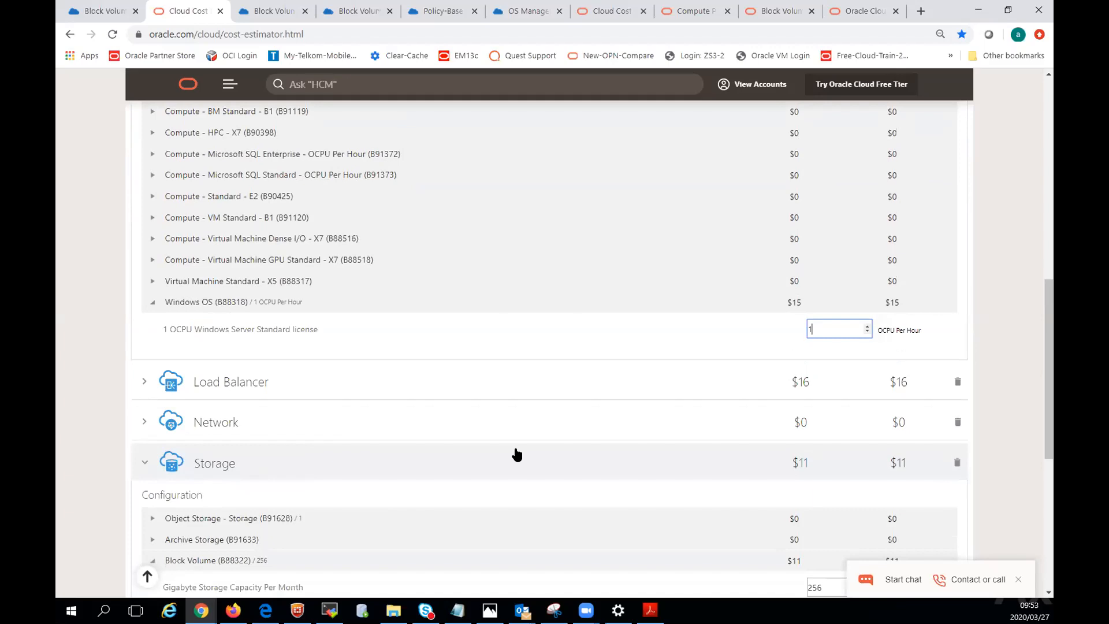
{"action": "scroll", "coordinate": [517, 454], "scroll_direction": "up", "scroll_amount": 1}
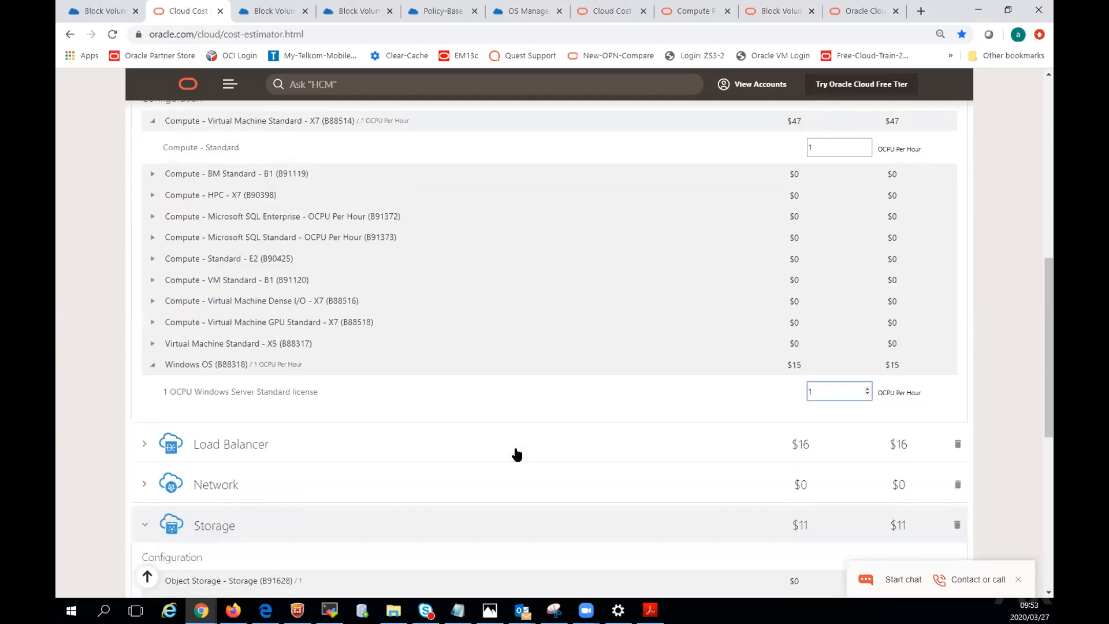
{"action": "left_click", "coordinate": [146, 448]}
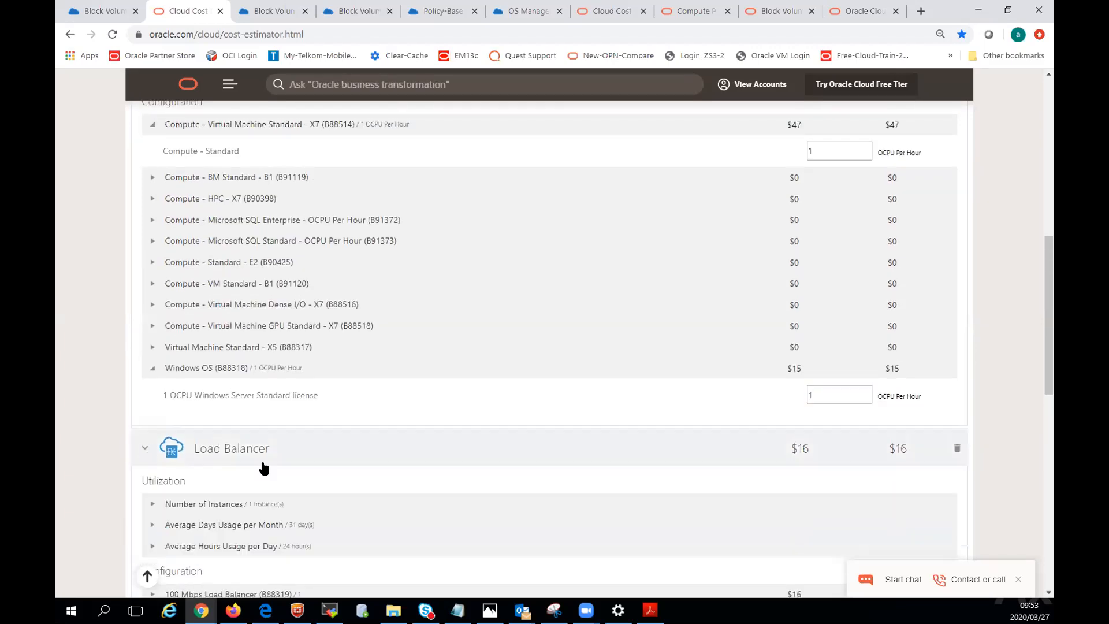
{"action": "scroll", "coordinate": [319, 515], "scroll_direction": "down", "scroll_amount": 2}
{"action": "scroll", "coordinate": [322, 517], "scroll_direction": "down", "scroll_amount": 1}
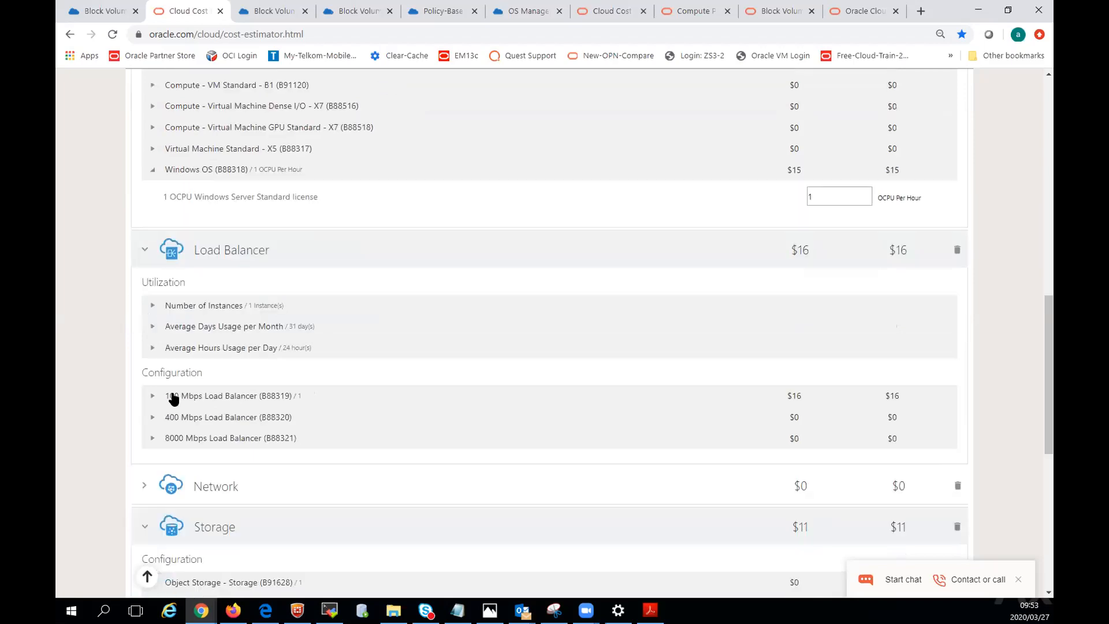
{"action": "left_click", "coordinate": [152, 396]}
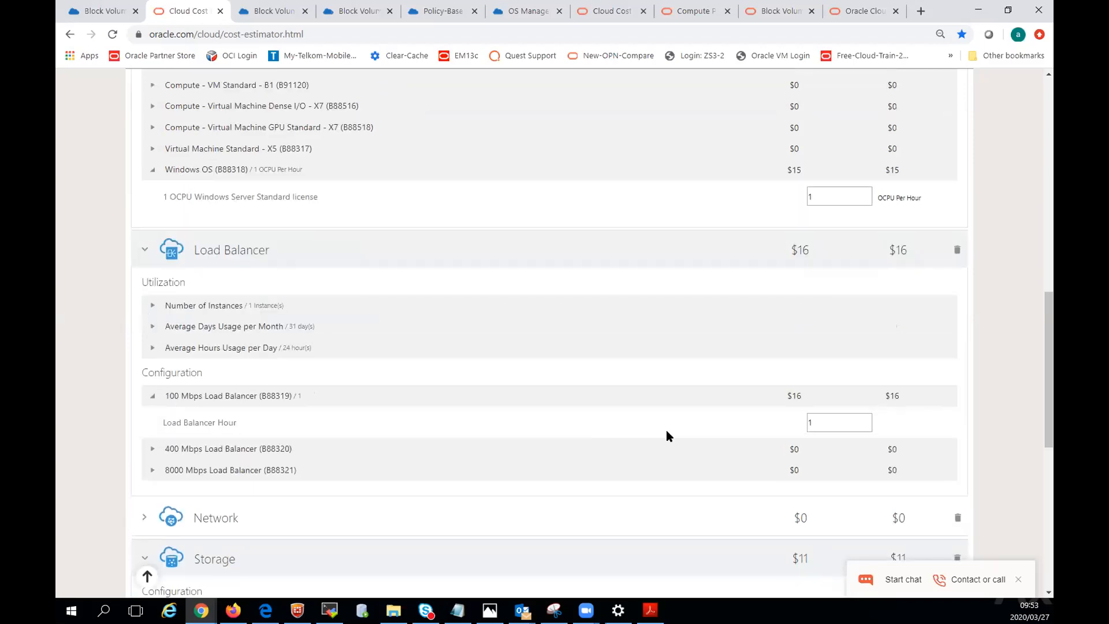
{"action": "double_click", "coordinate": [811, 422]}
{"action": "type", "text": "0"}
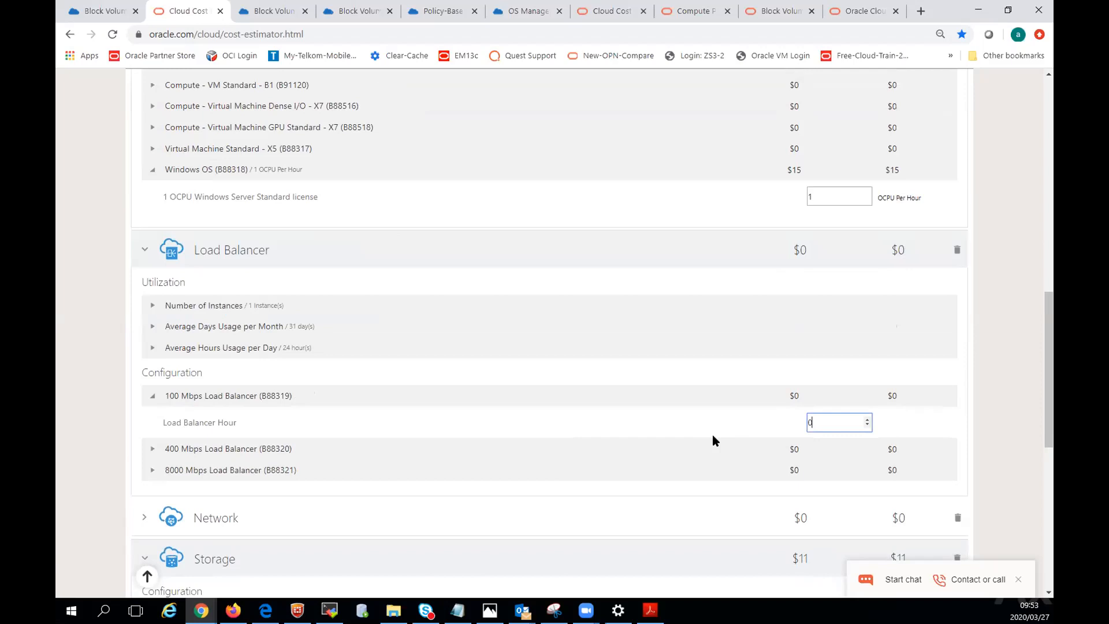
Collapse the Load Balancer, Storage and Compute sections and review the estimate's monthly cost summary.
{"action": "left_click", "coordinate": [145, 250]}
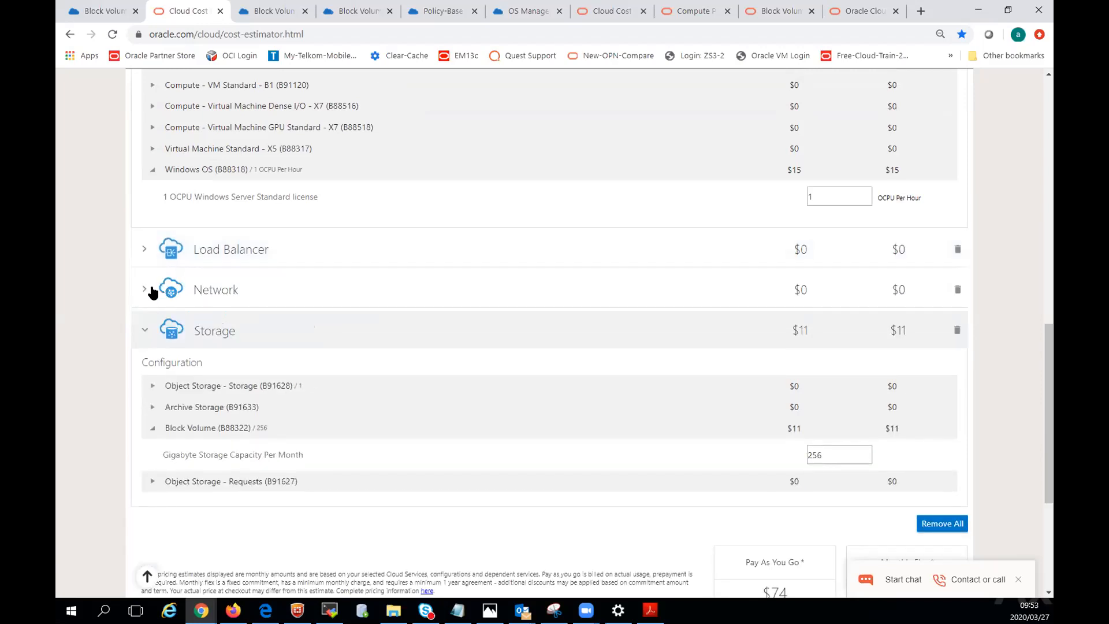
{"action": "left_click", "coordinate": [146, 332]}
{"action": "scroll", "coordinate": [489, 271], "scroll_direction": "up", "scroll_amount": 5}
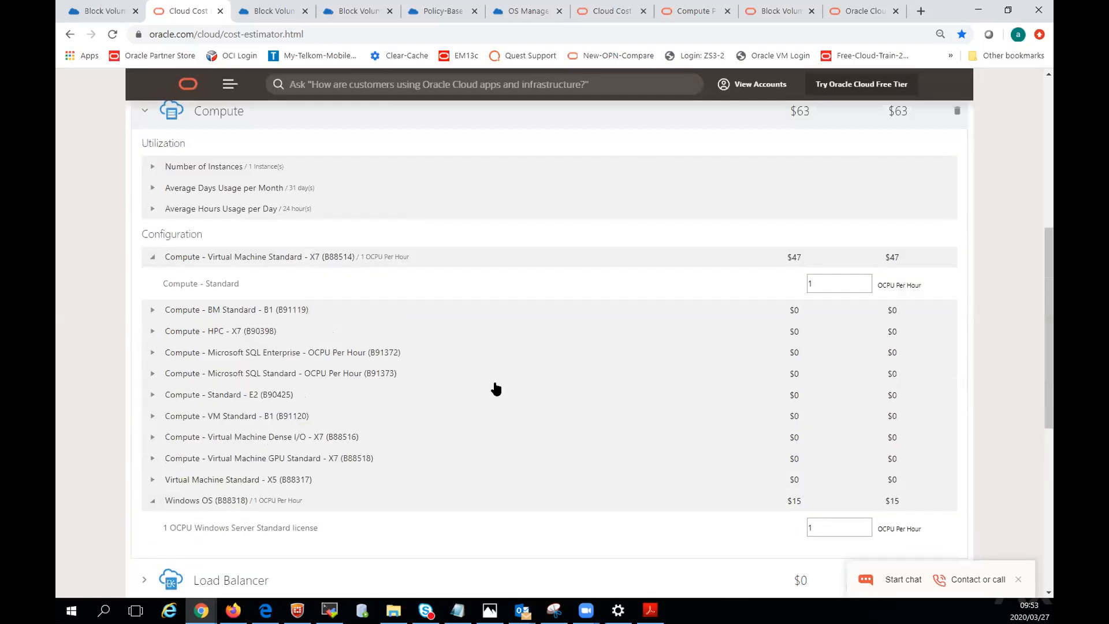
{"action": "scroll", "coordinate": [496, 388], "scroll_direction": "up", "scroll_amount": 2}
{"action": "left_click", "coordinate": [144, 243]}
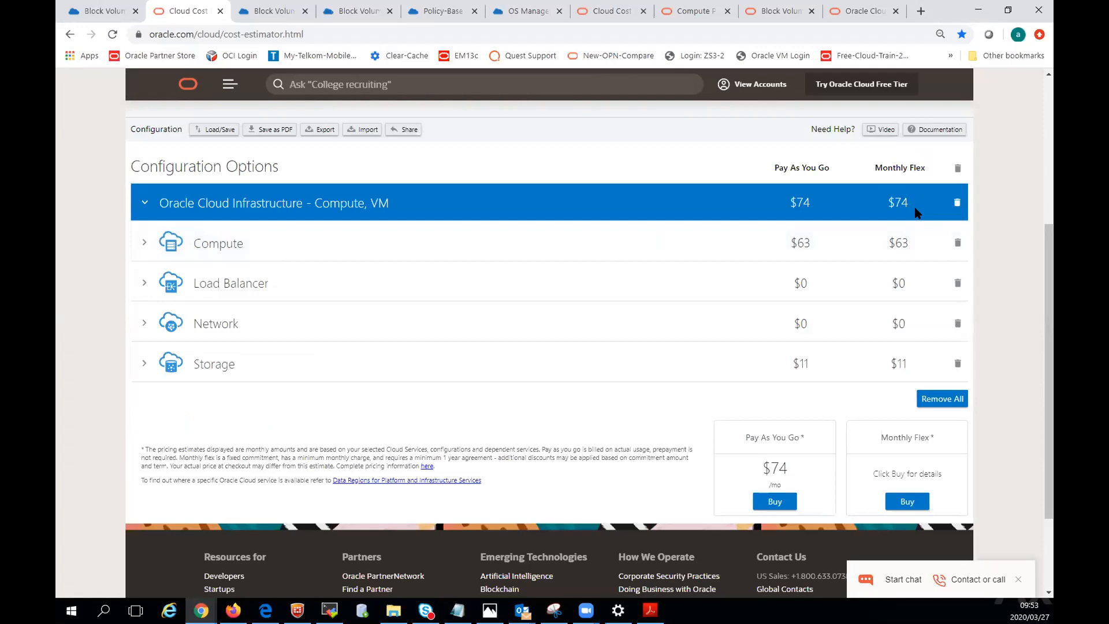
{"action": "scroll", "coordinate": [992, 319], "scroll_direction": "up", "scroll_amount": 2}
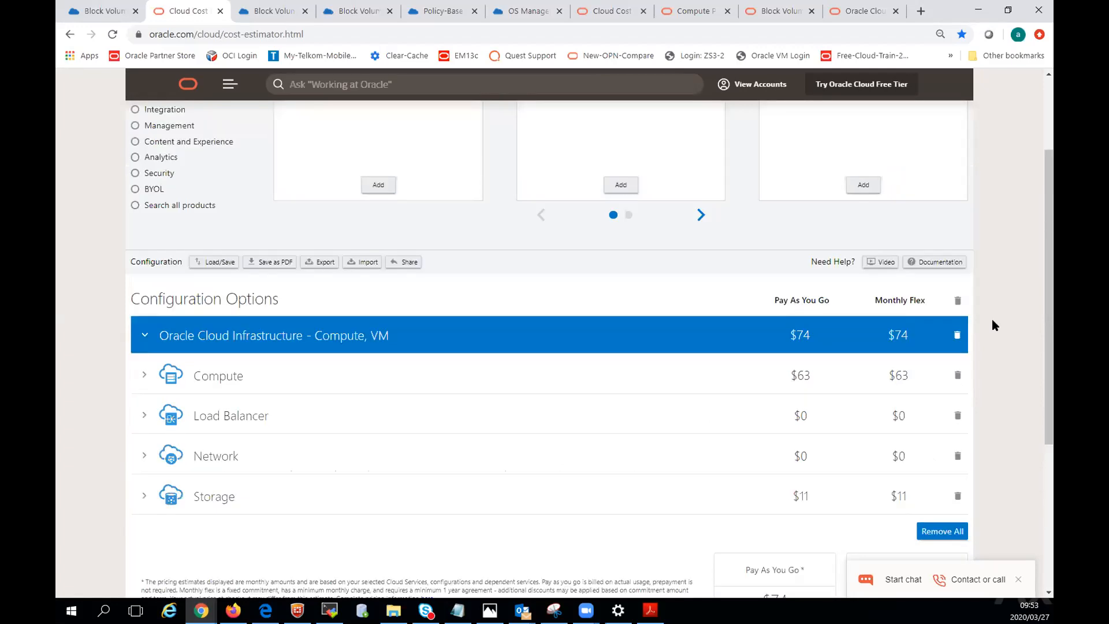
{"action": "scroll", "coordinate": [702, 508], "scroll_direction": "up", "scroll_amount": 2}
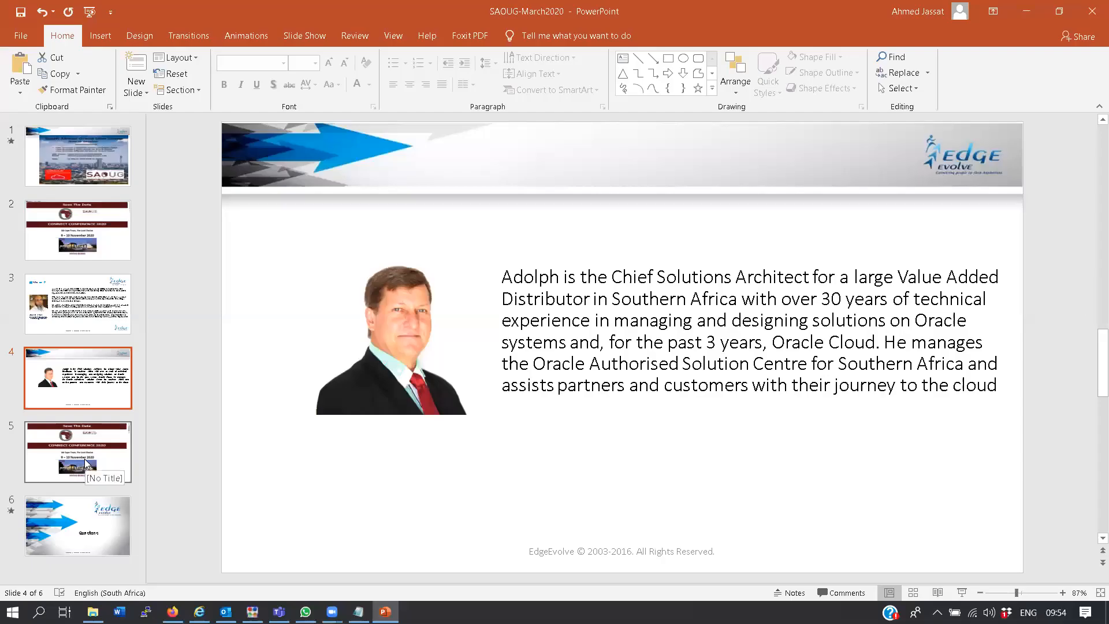
Switch to the SAOUG-March2020 presentation in PowerPoint and show slide 5, the Connect Conference 2020 save-the-date.
{"action": "left_click", "coordinate": [85, 462]}
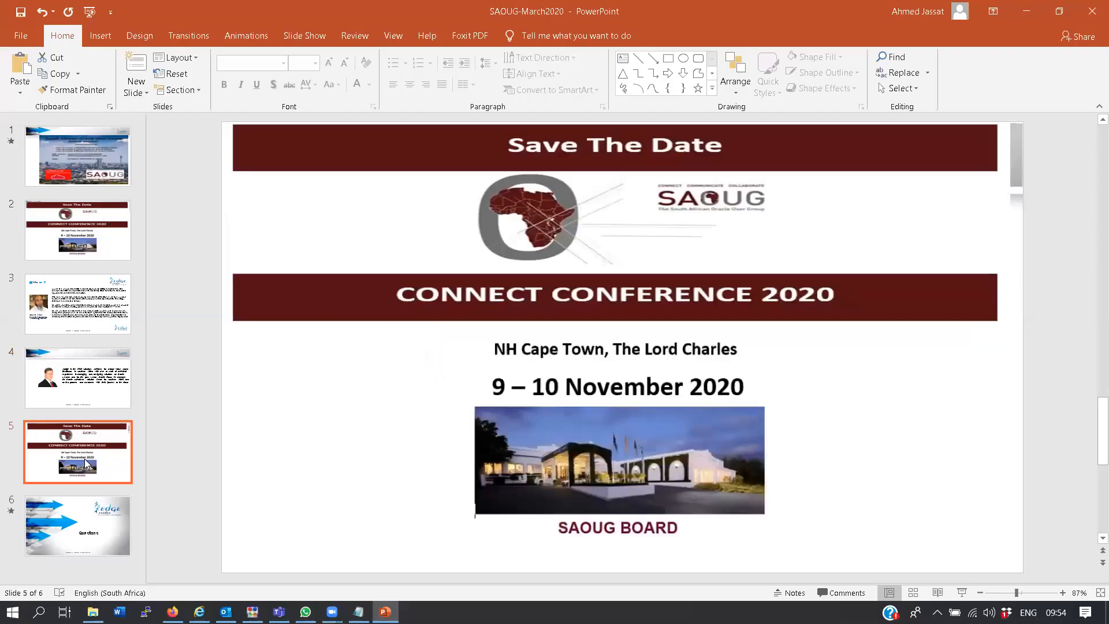